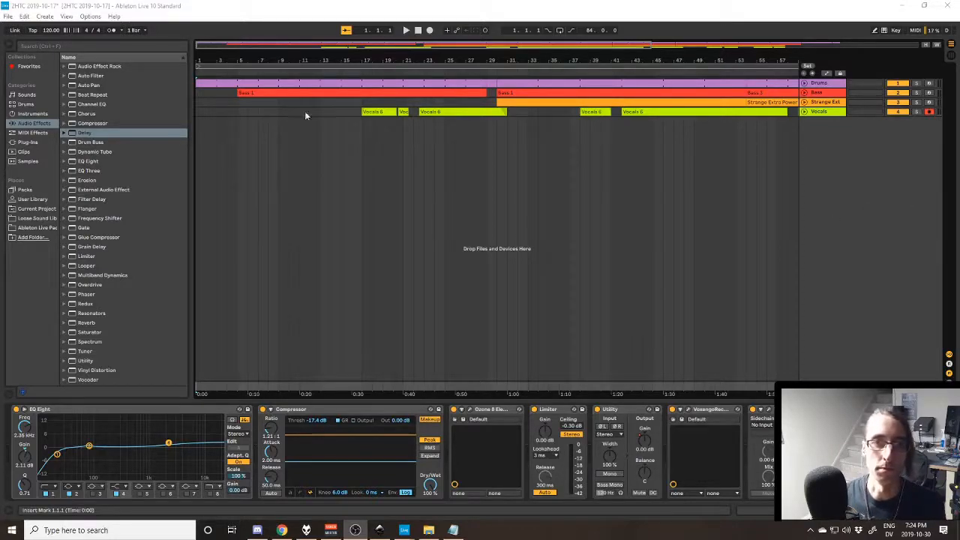
- Unfold the Drums track, show its device chain and select the track's first clip
left_click(506, 5)
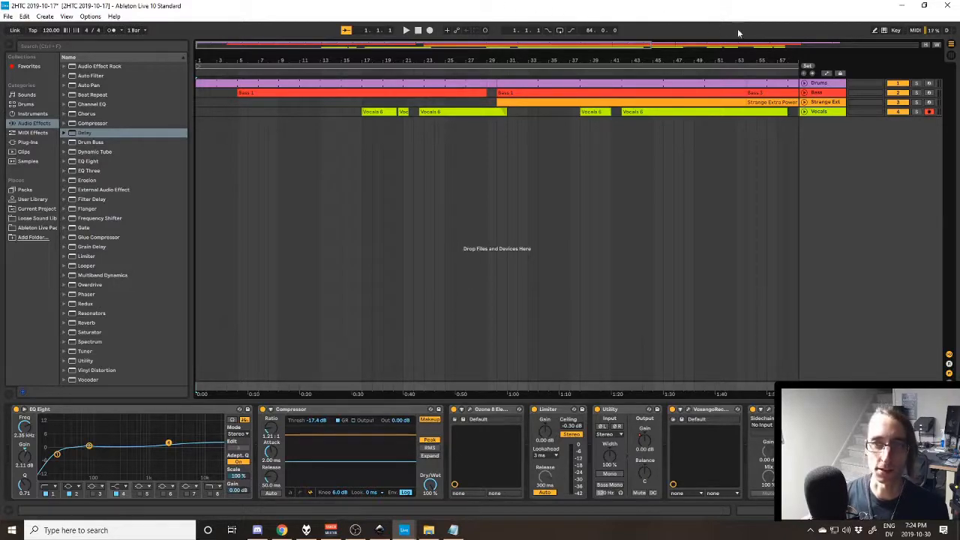
left_click(805, 83)
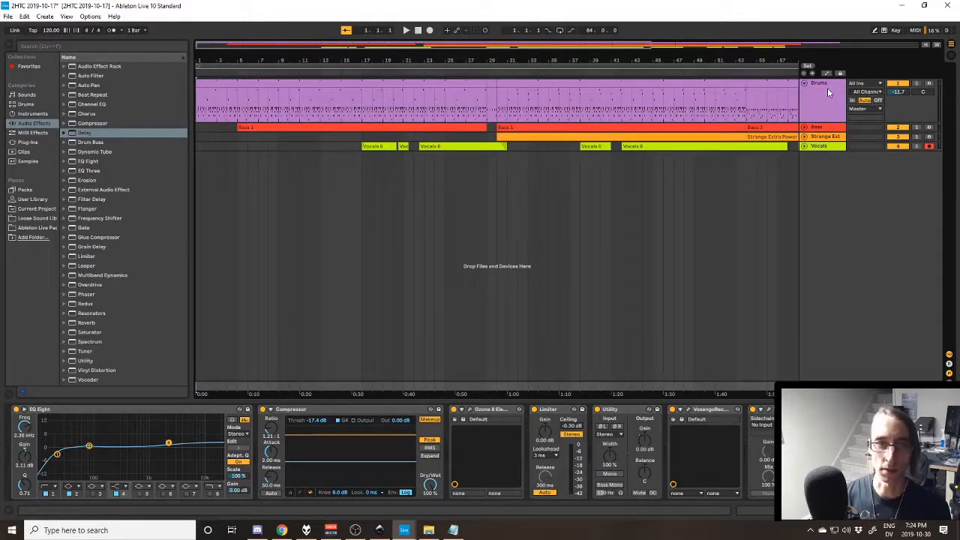
left_click(818, 85)
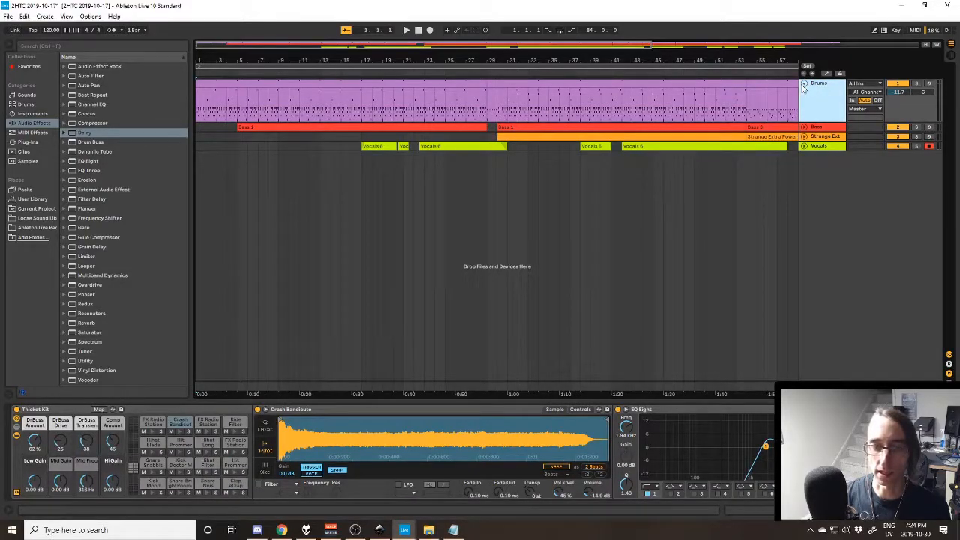
left_click(278, 82)
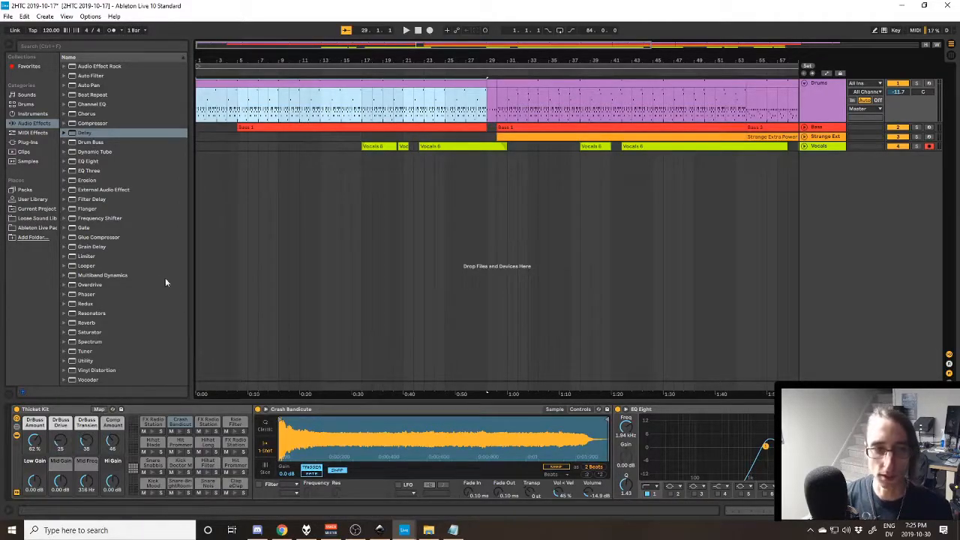
- Browse the drum kits in the library and pick out the Thicket Kit.adg preset
left_click(43, 105)
scroll(116, 270, "down", 10)
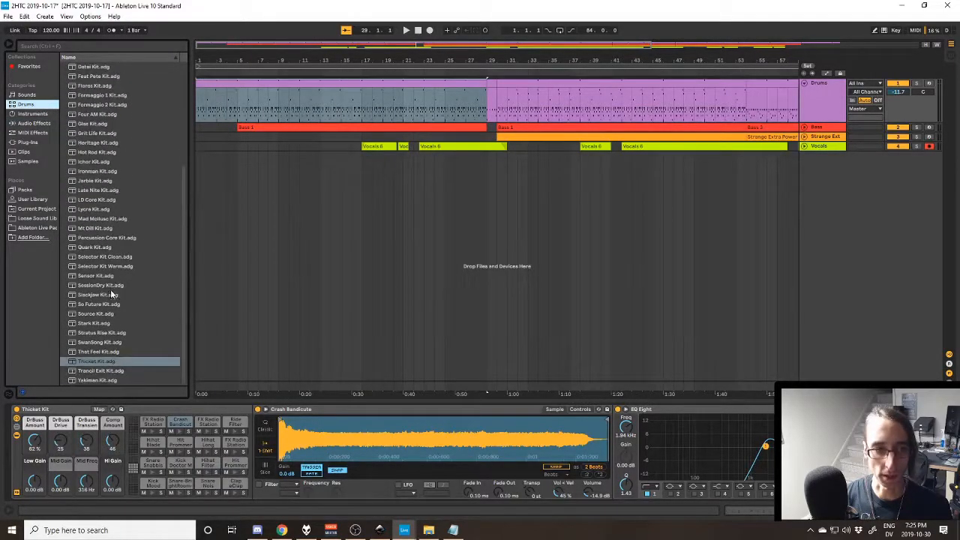
left_click(103, 353)
left_click(101, 363)
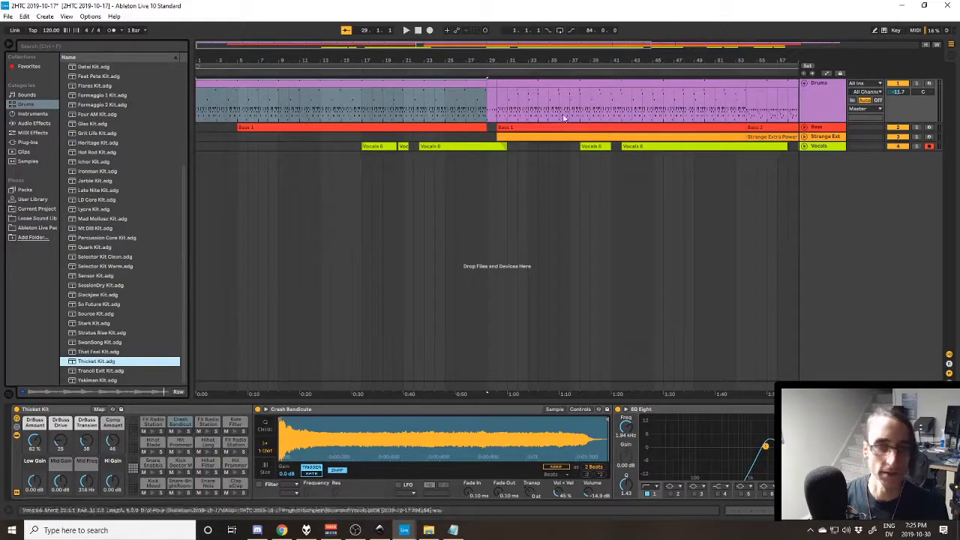
- Solo the Drums track and play the arrangement from the start to listen to the drums alone
left_click(275, 83)
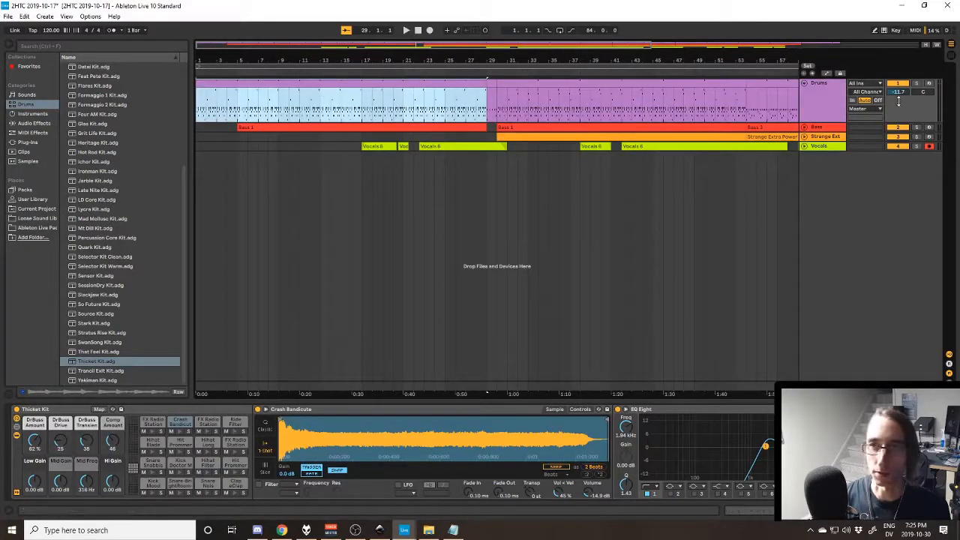
left_click(916, 83)
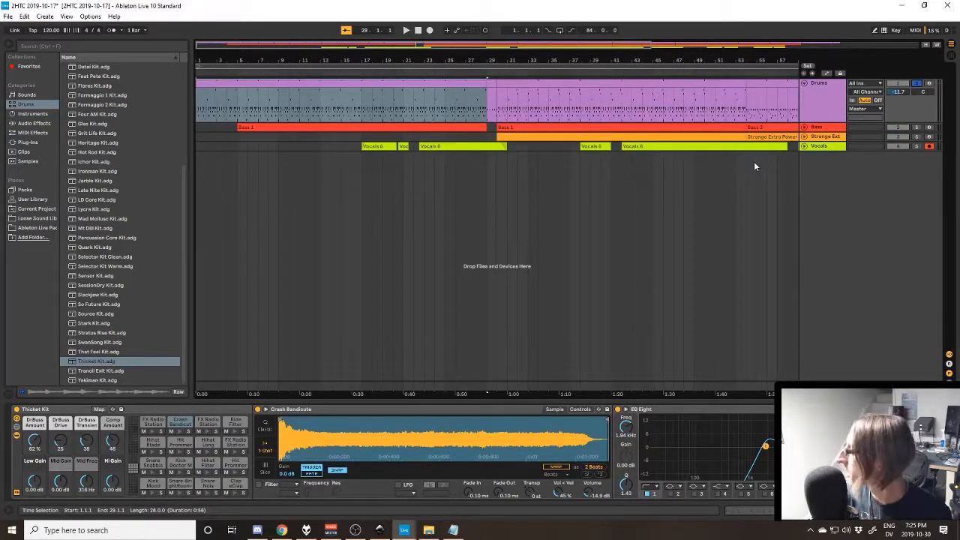
key("space")
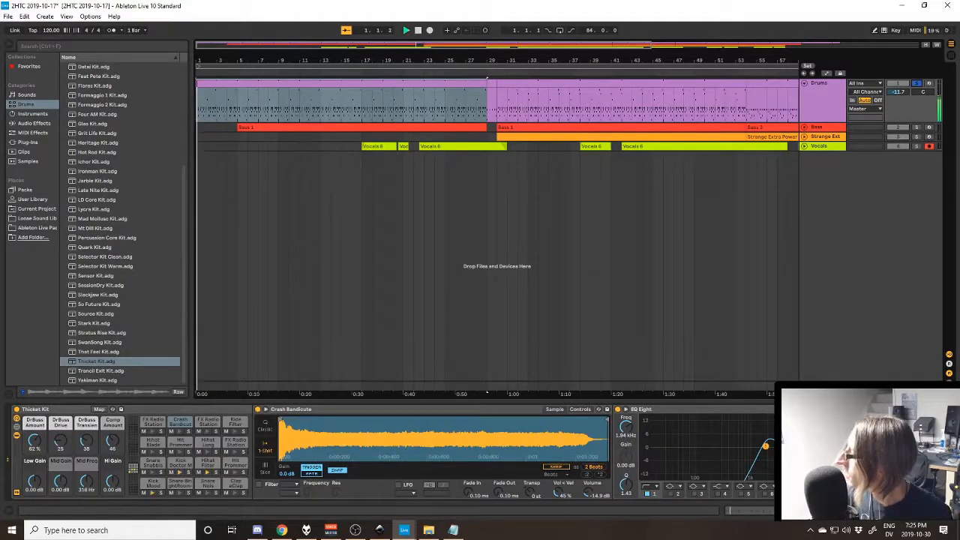
key("space")
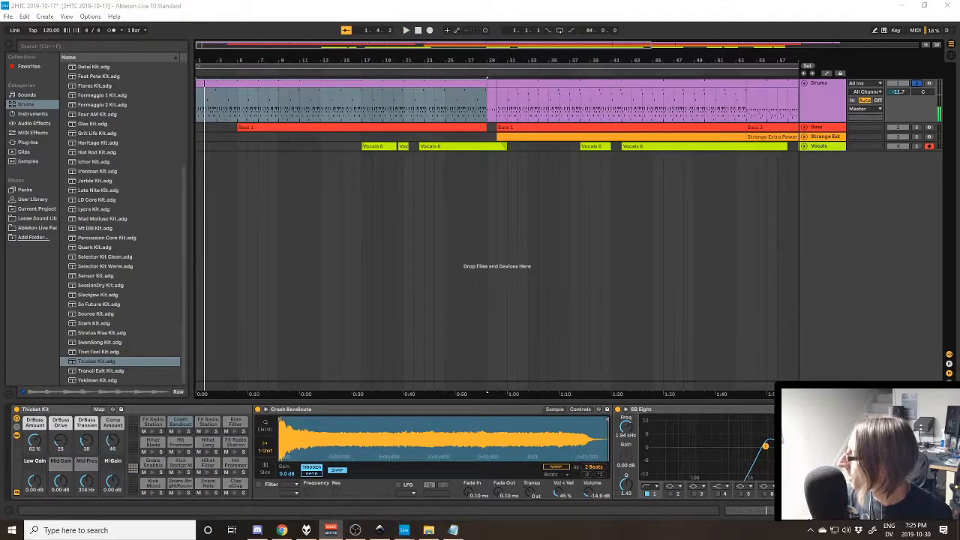
key("alt+Tab")
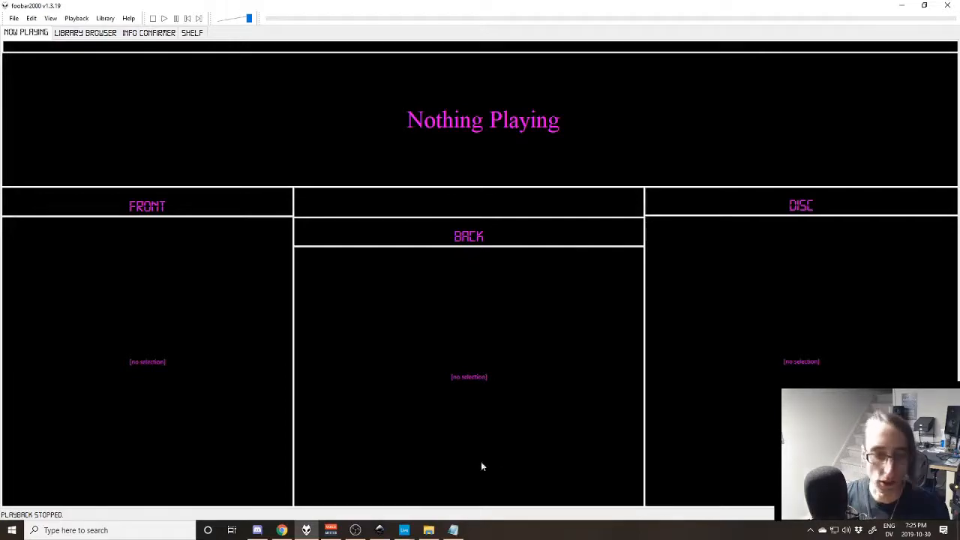
left_click(404, 531)
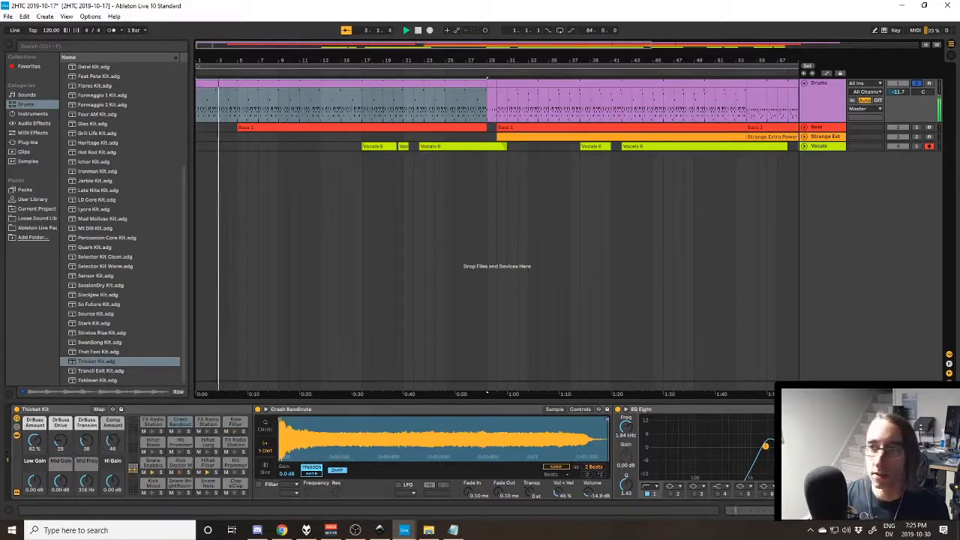
- Examine the Saturator, Reverb and EQ Eight in the Drums track's device chain and reselect its first clip
left_click(822, 105)
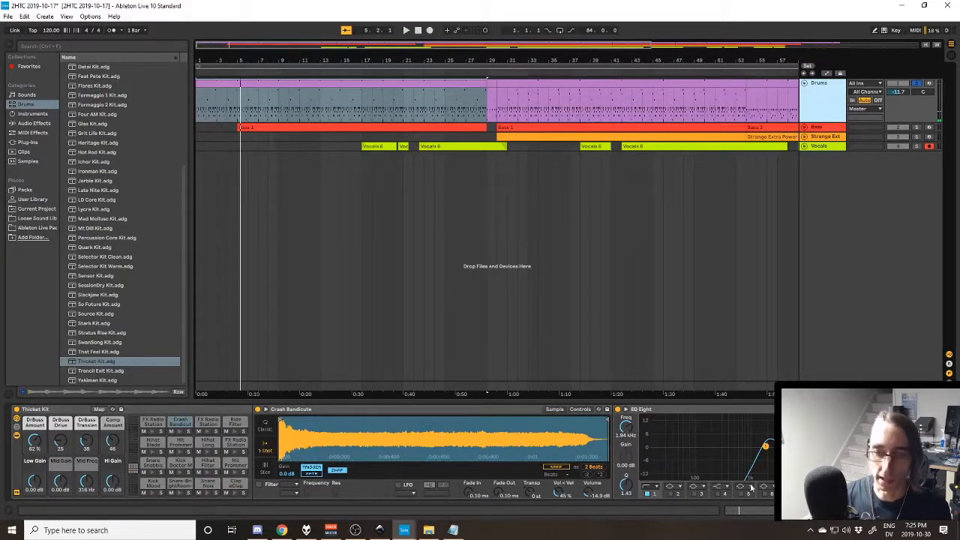
left_click_drag(851, 511, 893, 511)
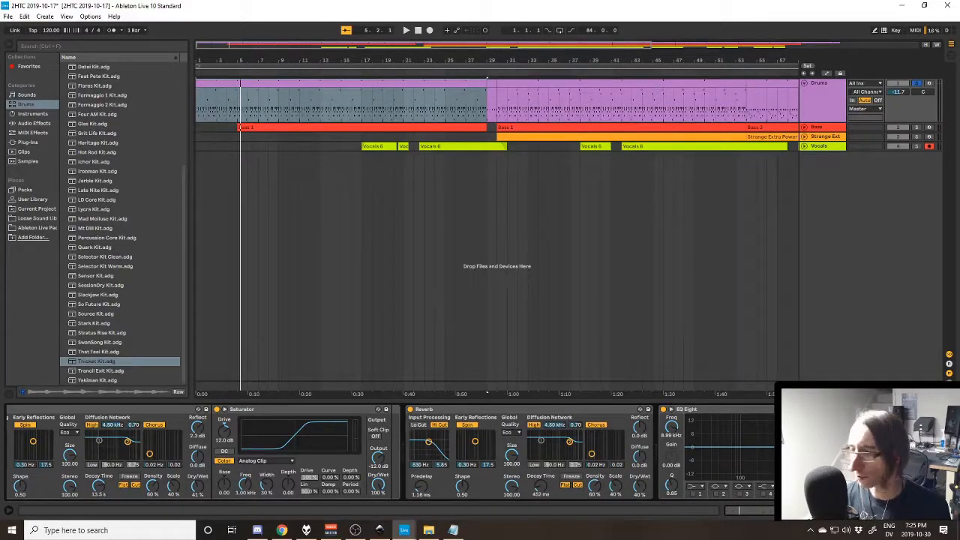
mouse_move(893, 511)
left_mouse_down()
mouse_move(852, 511)
mouse_move(893, 511)
left_mouse_up()
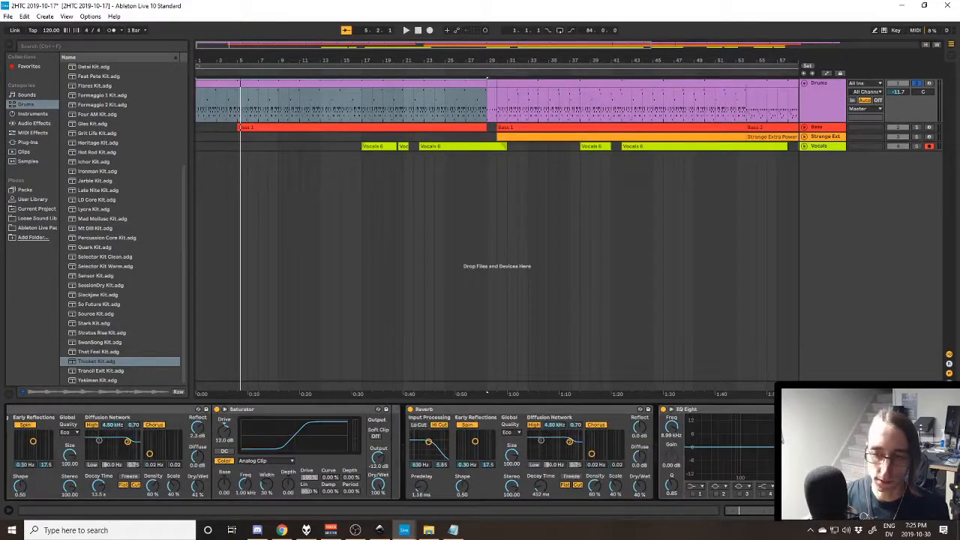
left_click(833, 129)
left_click(821, 101)
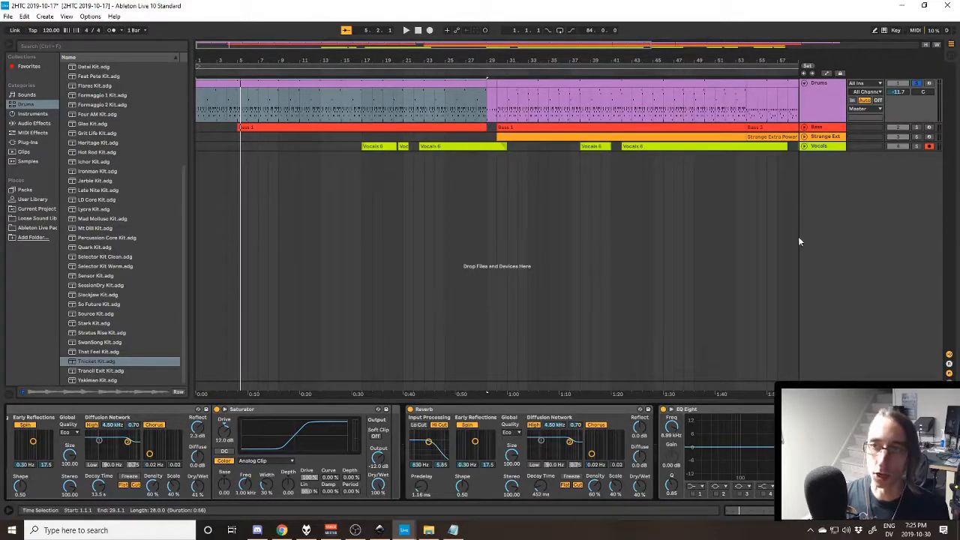
left_click(348, 81)
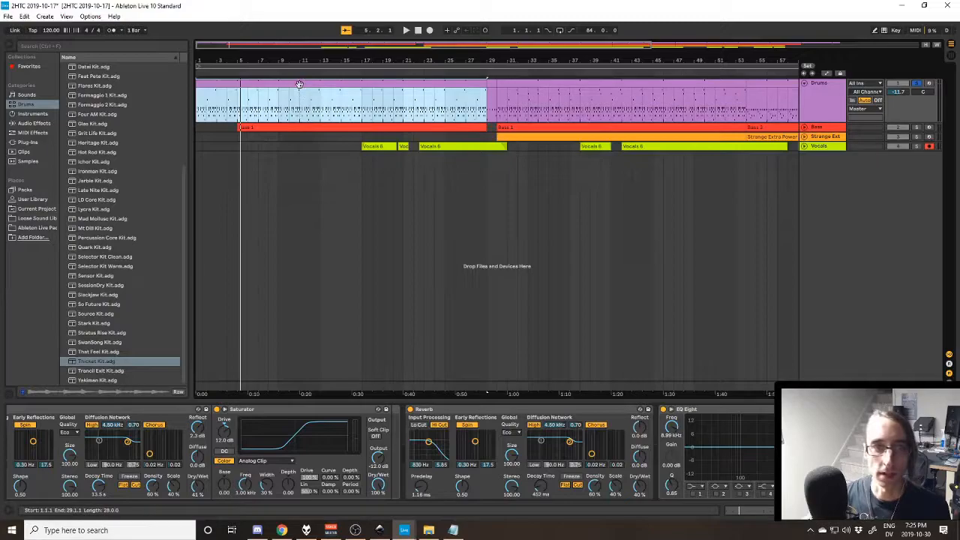
- Unfold the Bass track with its first clip selected and clear the track soloing
left_click(273, 128)
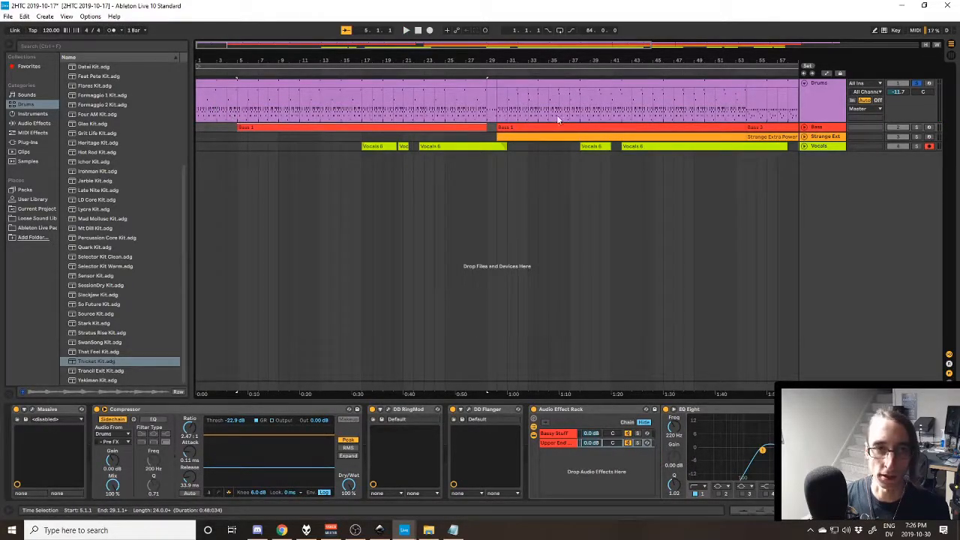
left_click(804, 127)
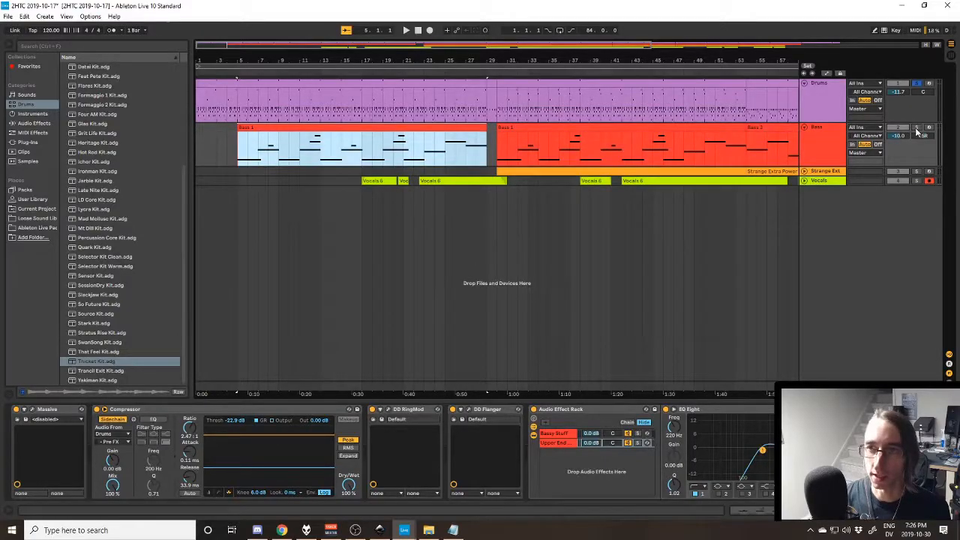
left_click(916, 128)
left_click(917, 128)
left_click(367, 126)
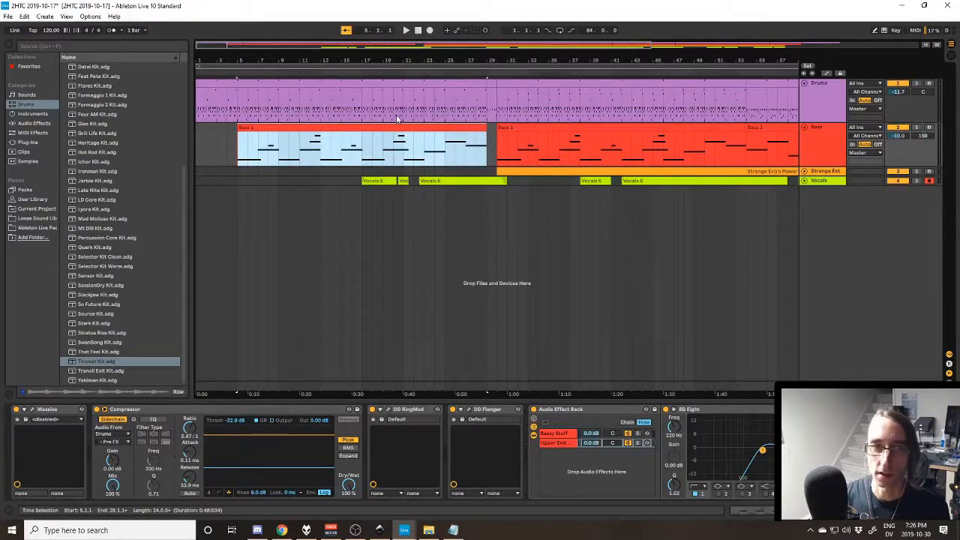
- Open the Bass track's Massive synth window and turn off all the effects that follow Massive in the chain
left_click(34, 409)
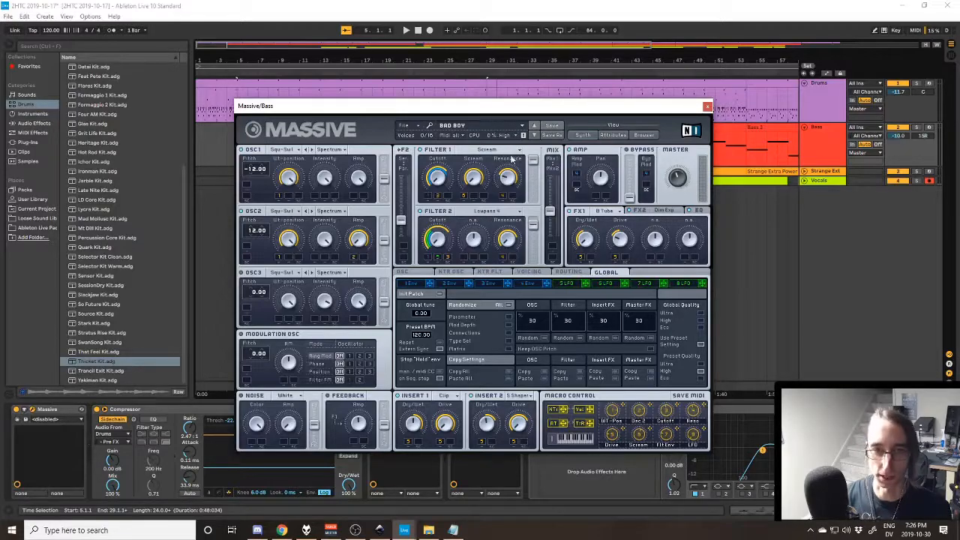
left_click_drag(653, 112, 424, 4)
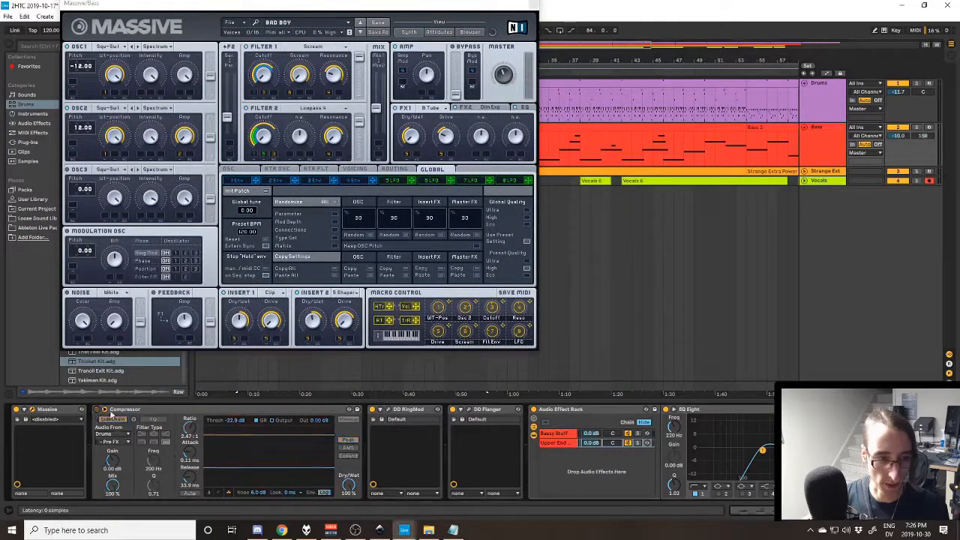
left_click(453, 410)
left_click(534, 410)
scroll(810, 450, "right", 1)
scroll(724, 450, "right", 5)
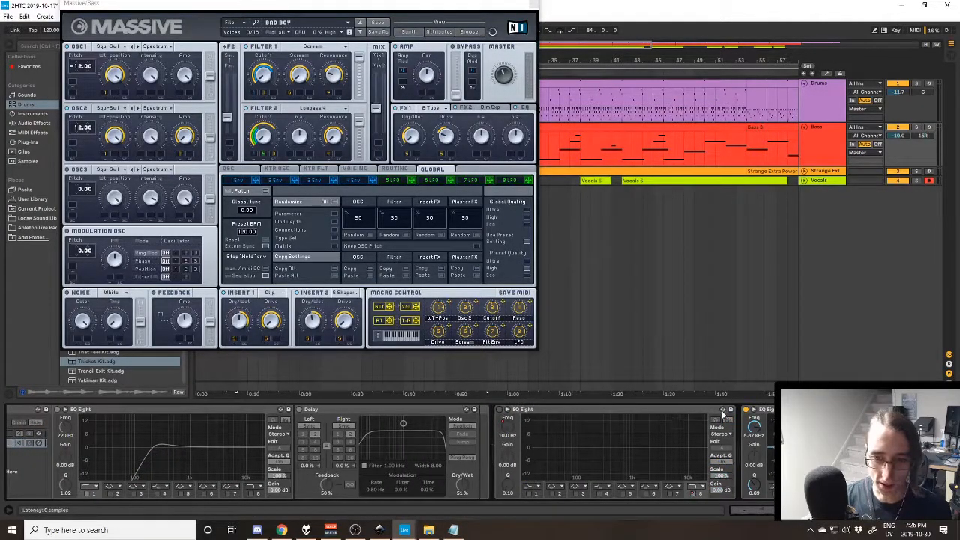
left_click(746, 409)
scroll(390, 450, "right", 1)
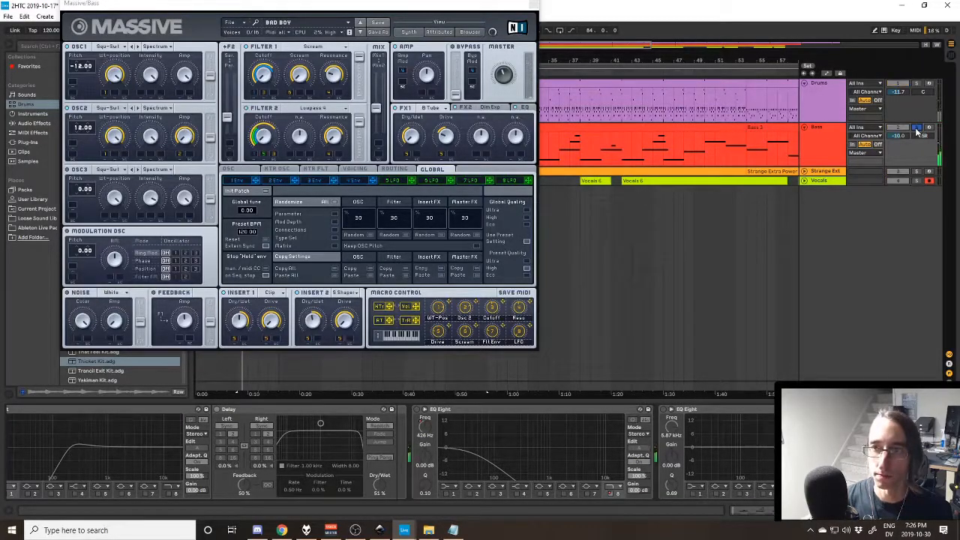
- Show the Massive BAD BOY patch while the soloed Bass track plays without effects, and close the synth window
left_click_drag(469, 12, 660, 89)
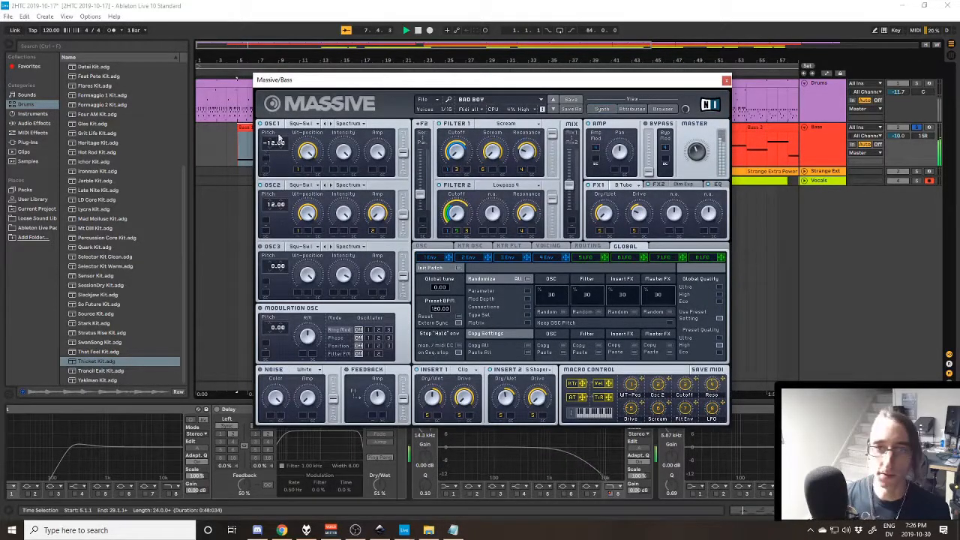
left_click_drag(545, 79, 580, 86)
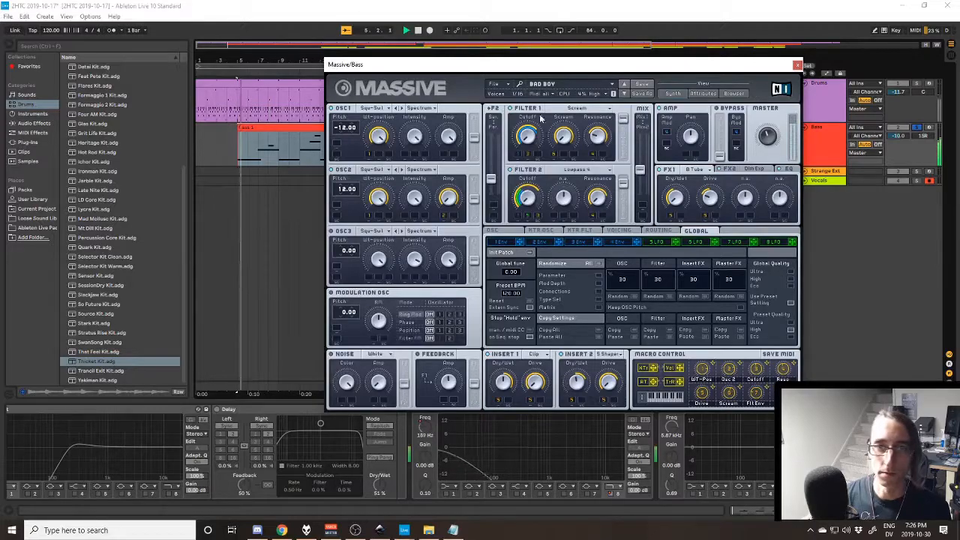
left_click_drag(735, 66, 730, 78)
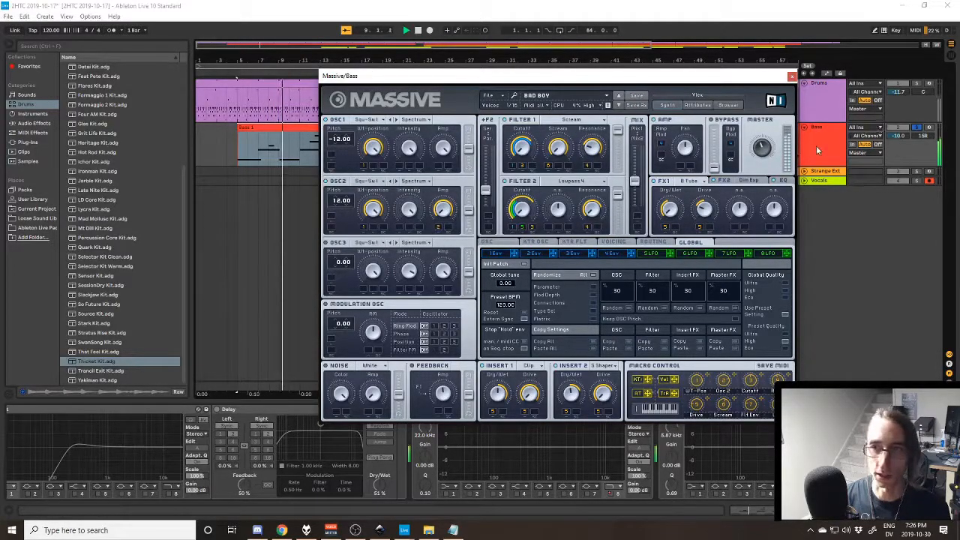
left_click_drag(696, 77, 680, 72)
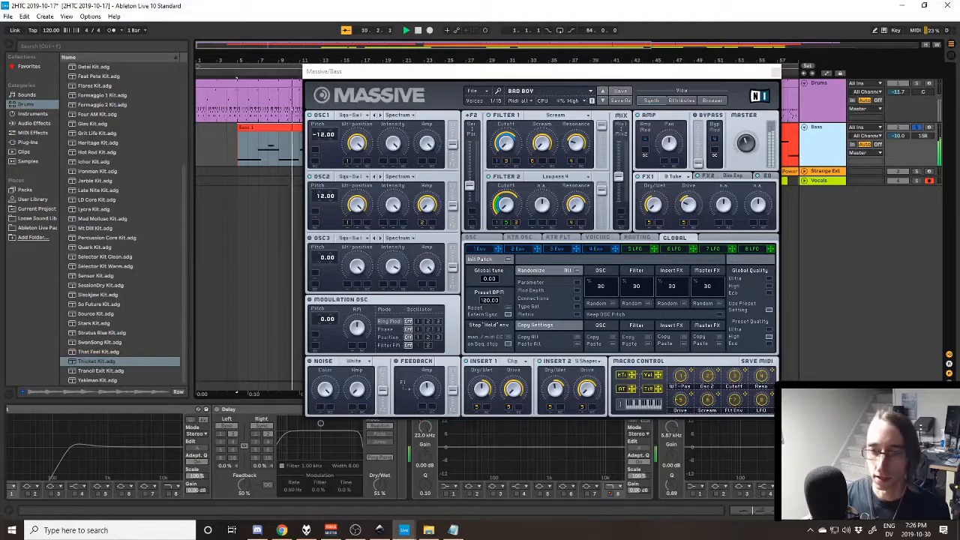
left_click(836, 144)
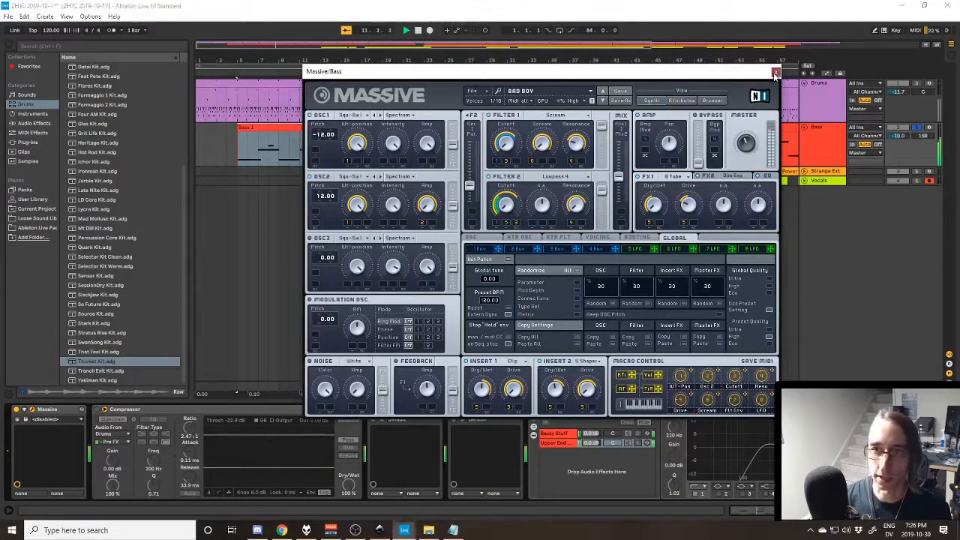
left_click(774, 71)
- Turn the Bass track's Compressor, DD RingMod and DD Flanger back on and view the DD Flanger's settings
left_click(103, 409)
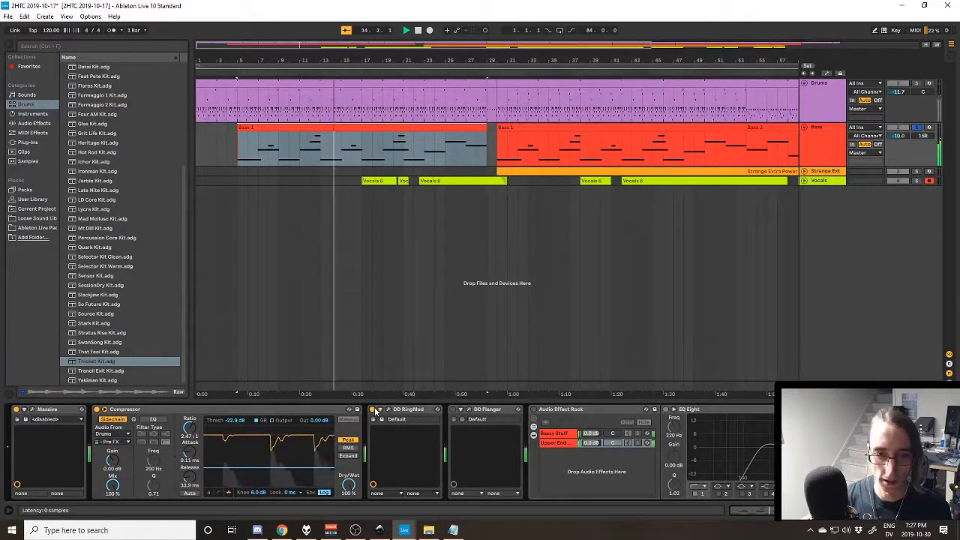
left_click(453, 410)
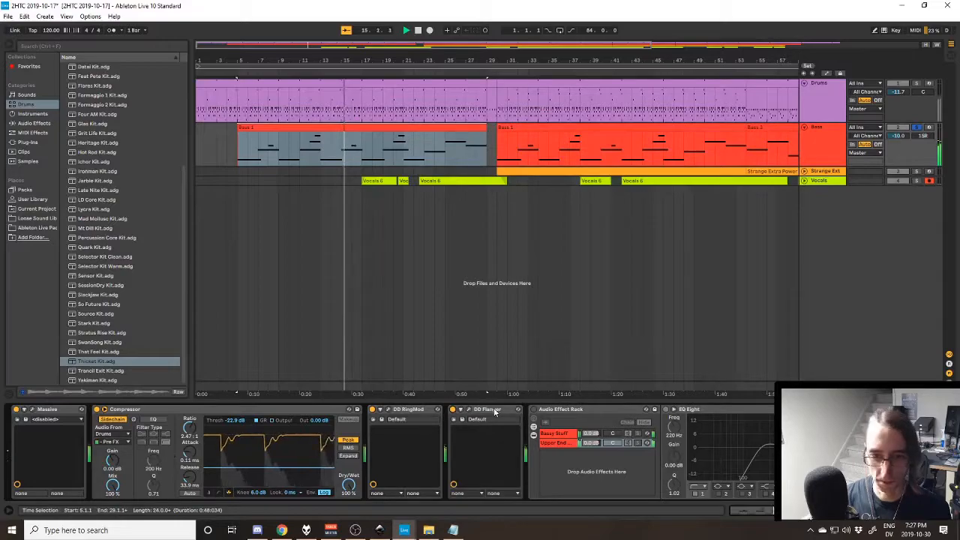
left_click(469, 410)
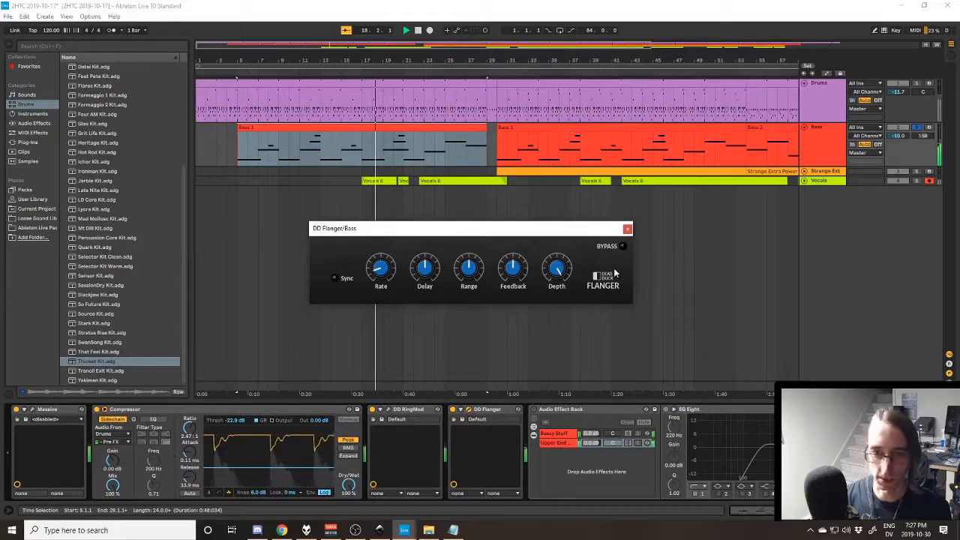
left_click(628, 229)
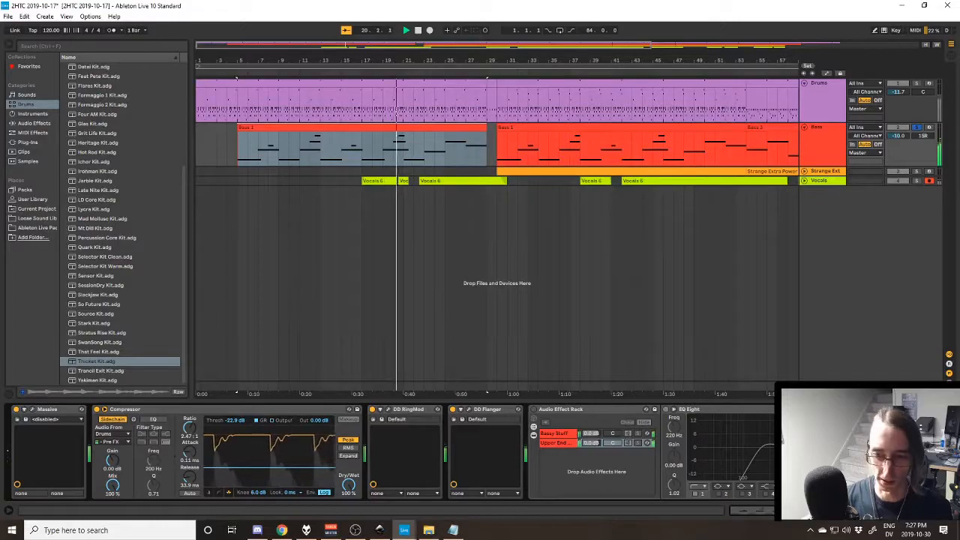
- Restart playback from the first Bass clip and turn the Bass track's Audio Effect Rack back on
scroll(525, 450, "right", 2)
scroll(578, 414, "right", 2)
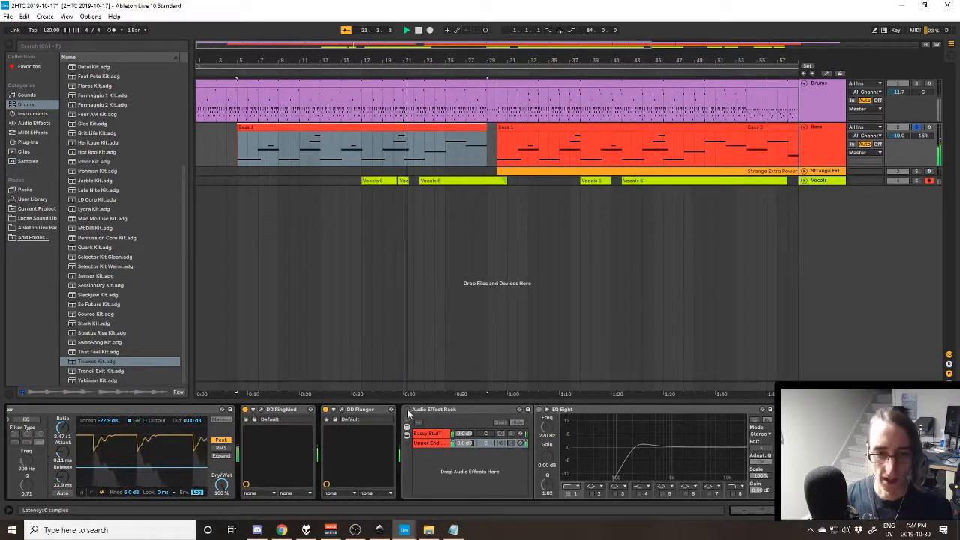
left_click(578, 414)
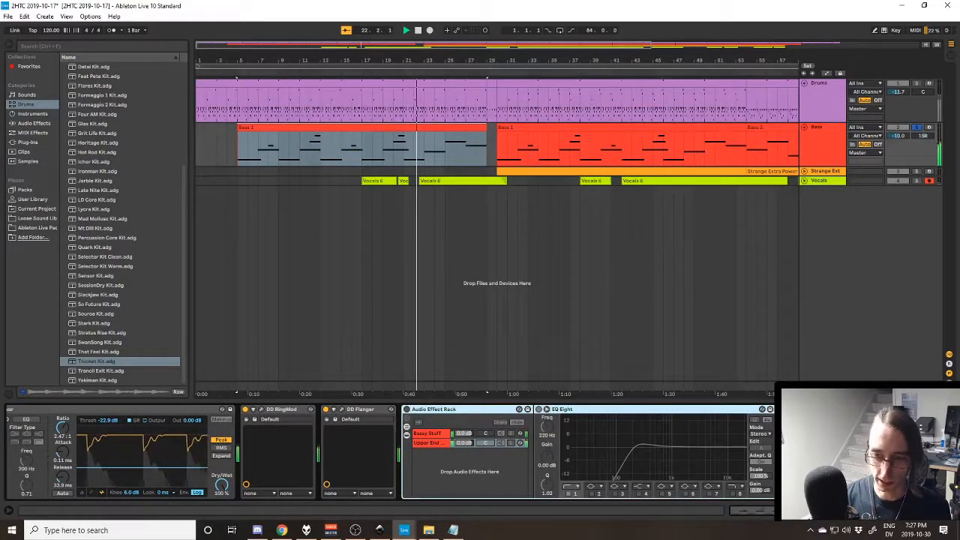
scroll(578, 450, "right", 2)
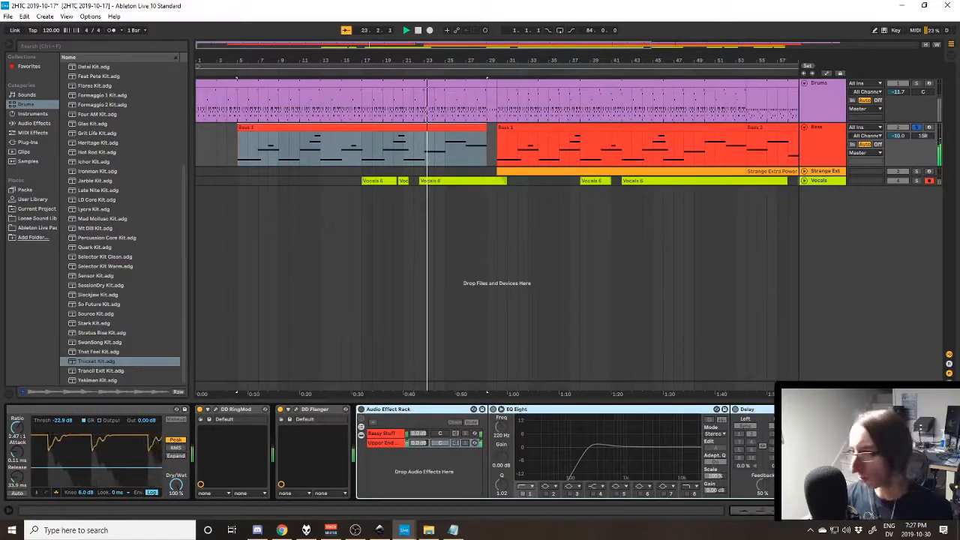
scroll(480, 450, "right", 1)
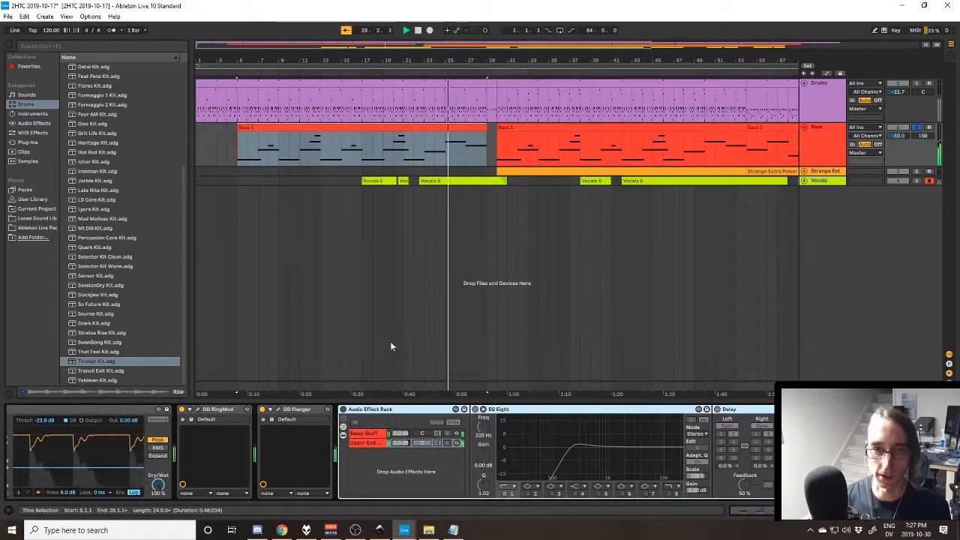
left_click(395, 126)
key("space")
key("space")
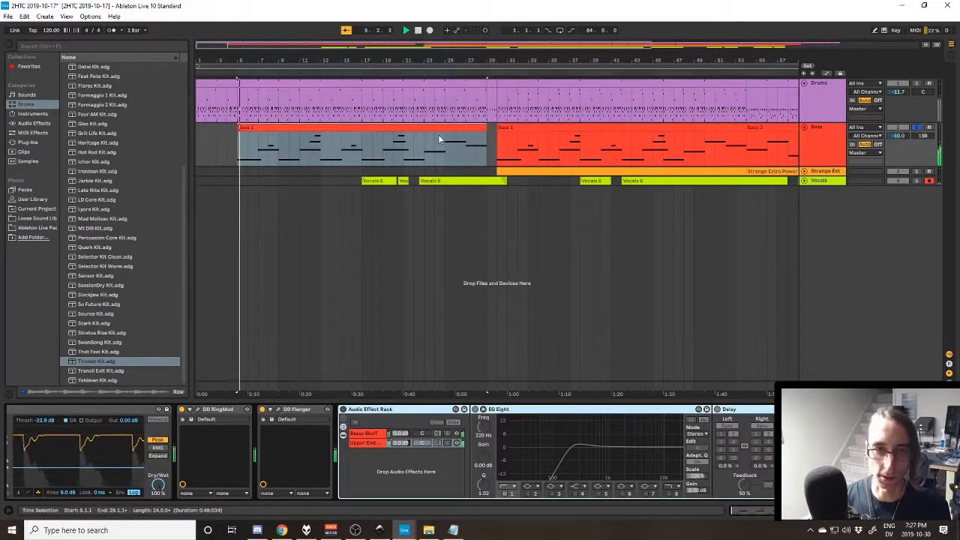
left_click(342, 410)
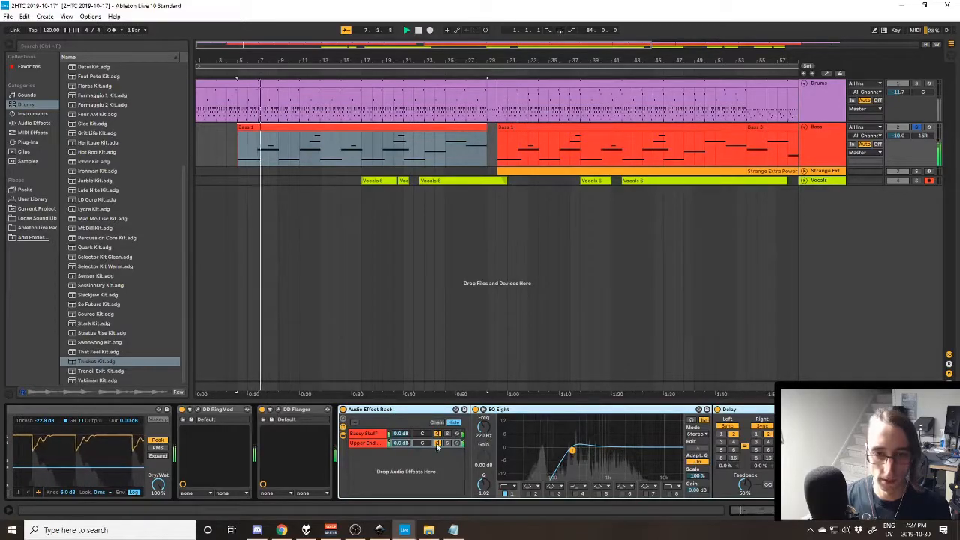
- Show the devices of the rack's Bassy Stuff chain while the bass plays, and stop playback
left_click(367, 443)
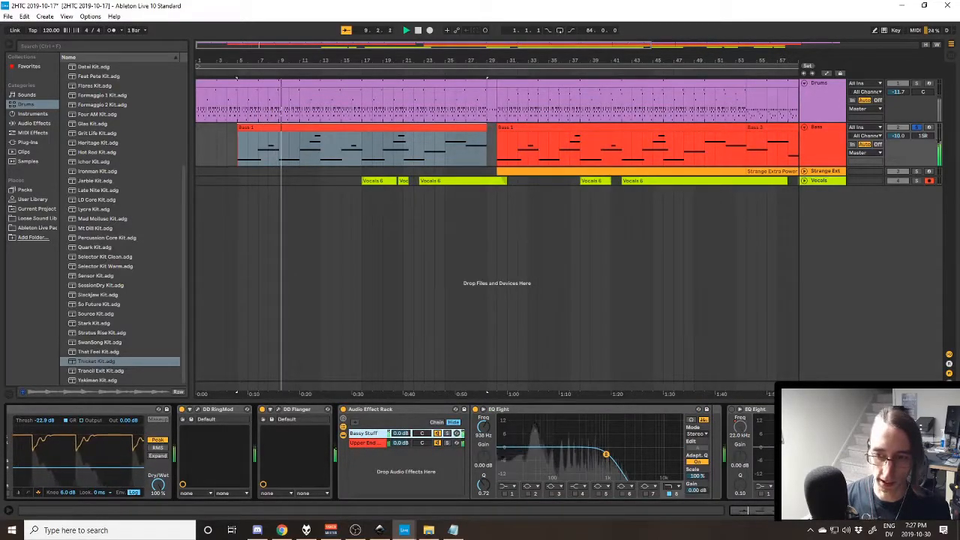
left_click(919, 511)
left_click(868, 513)
left_click_drag(867, 513, 888, 513)
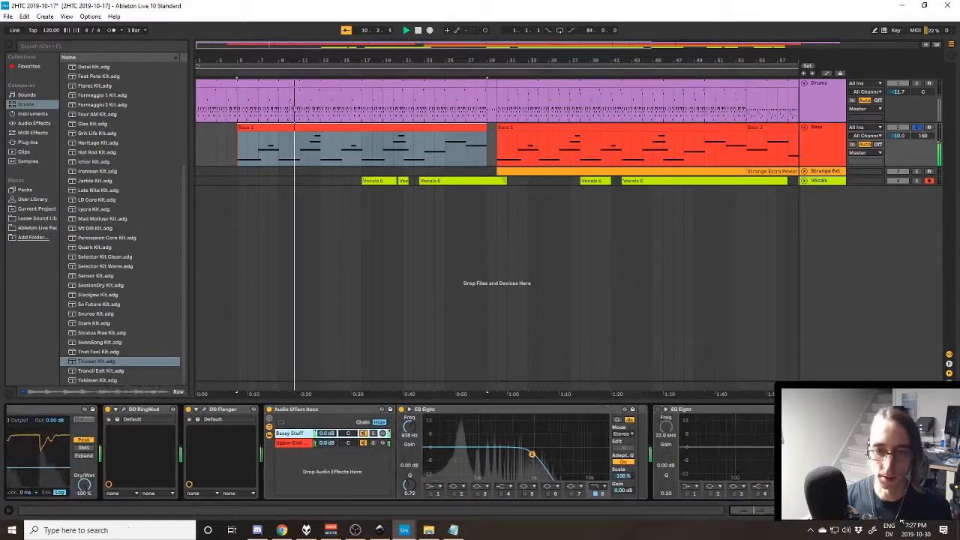
left_click(920, 85, "ctrl")
left_click(920, 85)
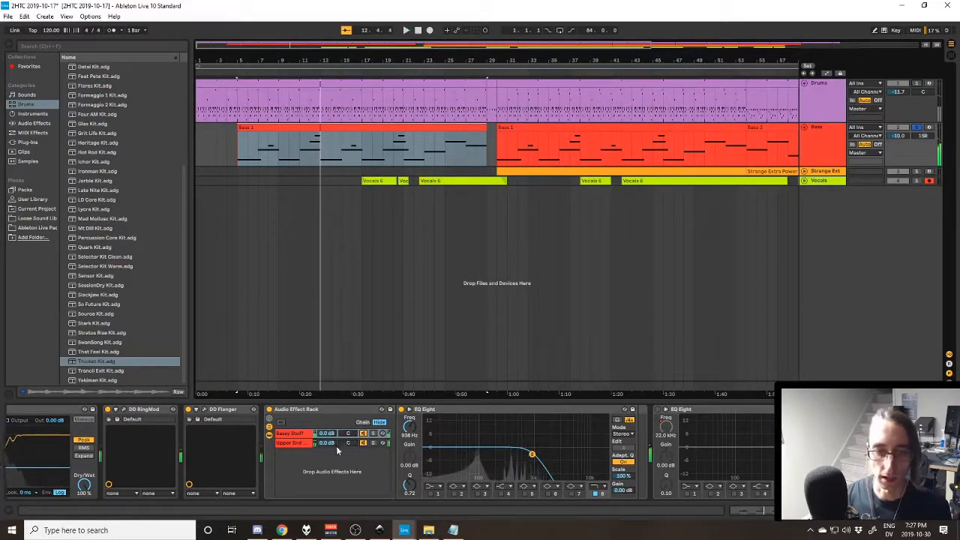
- Compare the EQ Eight curves of the rack's Bassy Stuff and Upper End chains, and briefly play the bass
left_click(317, 412)
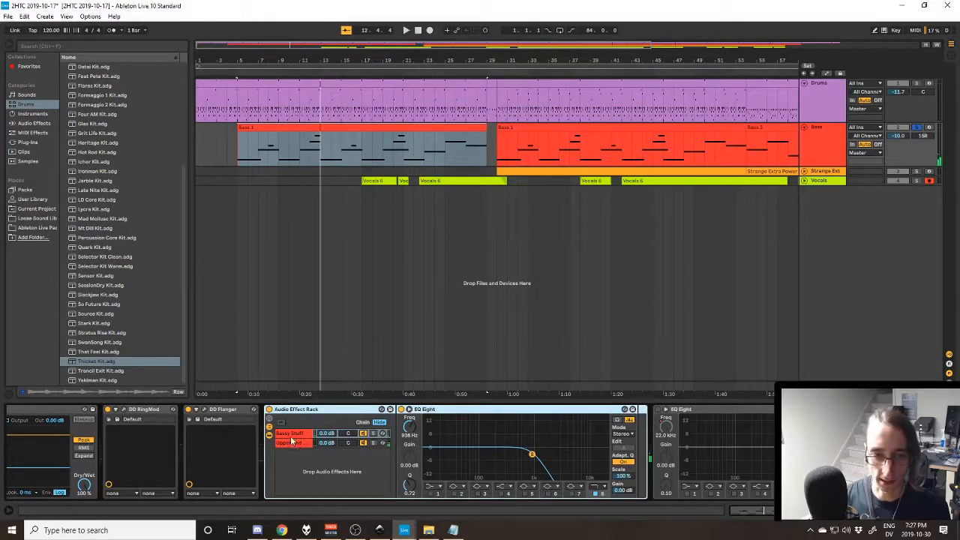
left_click(291, 437)
left_click(291, 444)
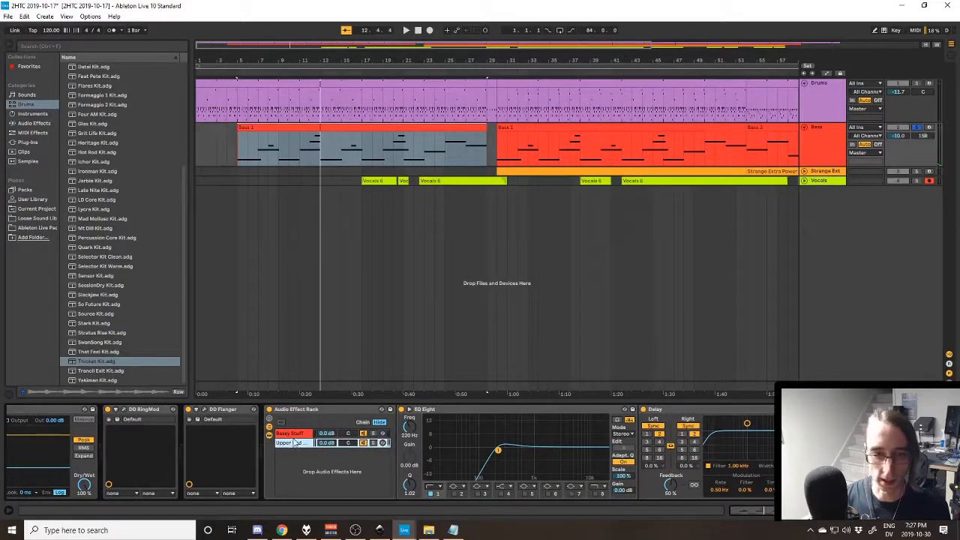
left_click(297, 435)
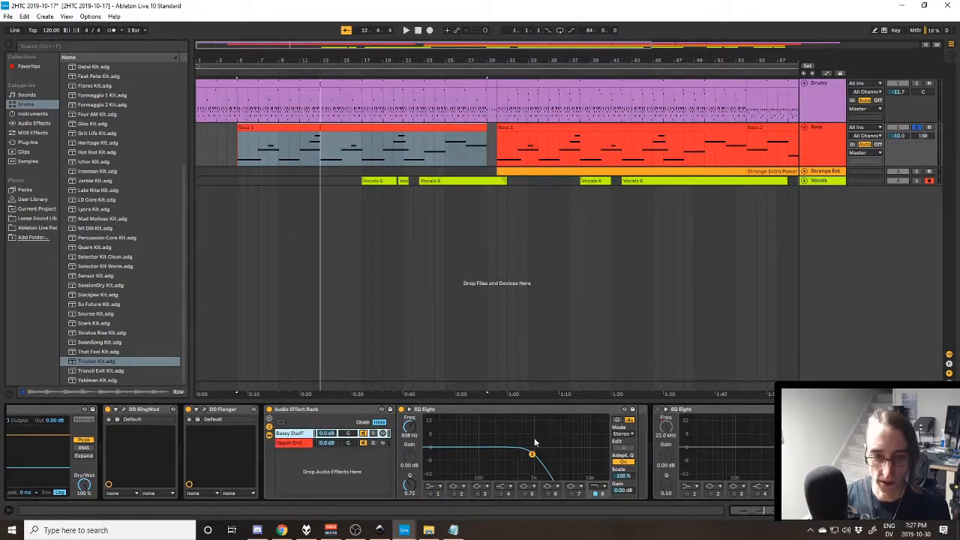
left_click(490, 413)
key("space")
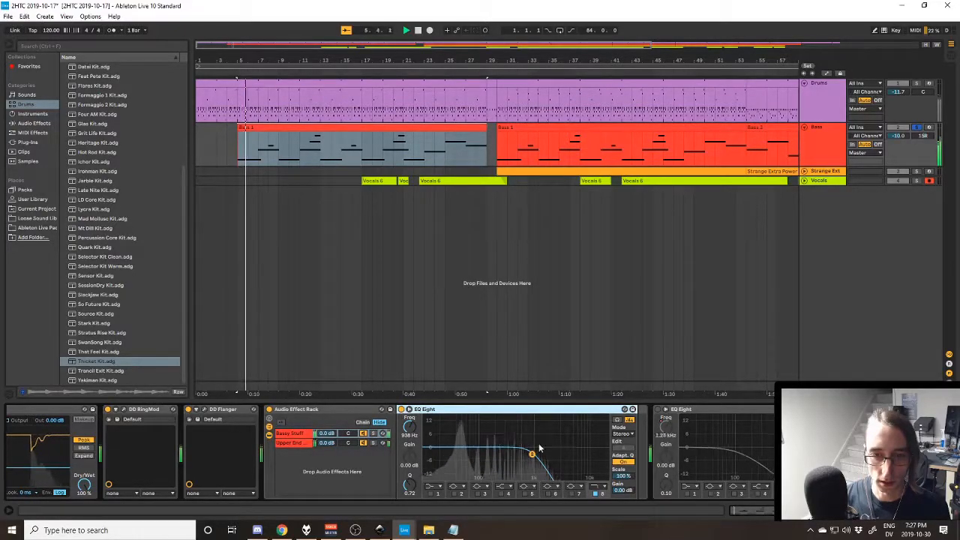
- Solo the rack's Upper End Cool Stuff chain, play it and point out its Delay
left_click(296, 444)
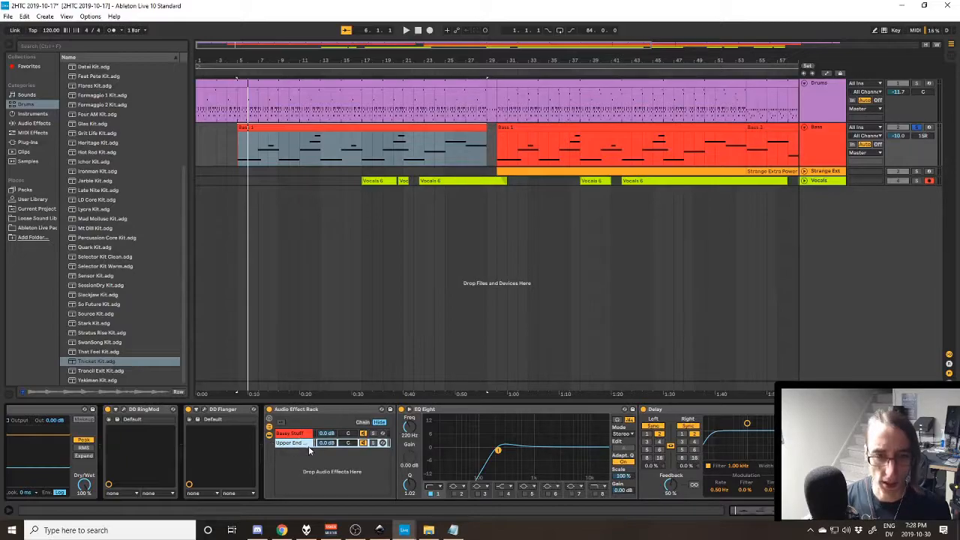
key("space")
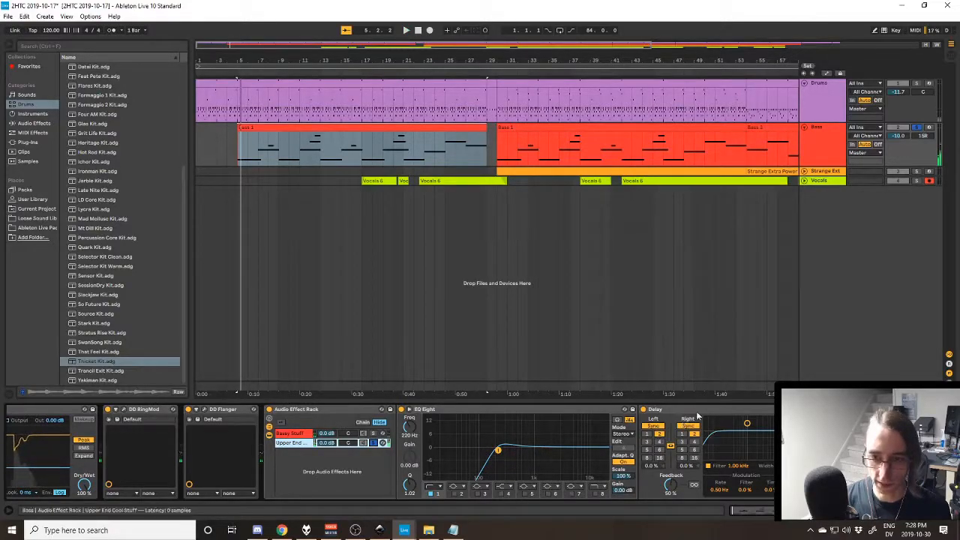
left_click(753, 411)
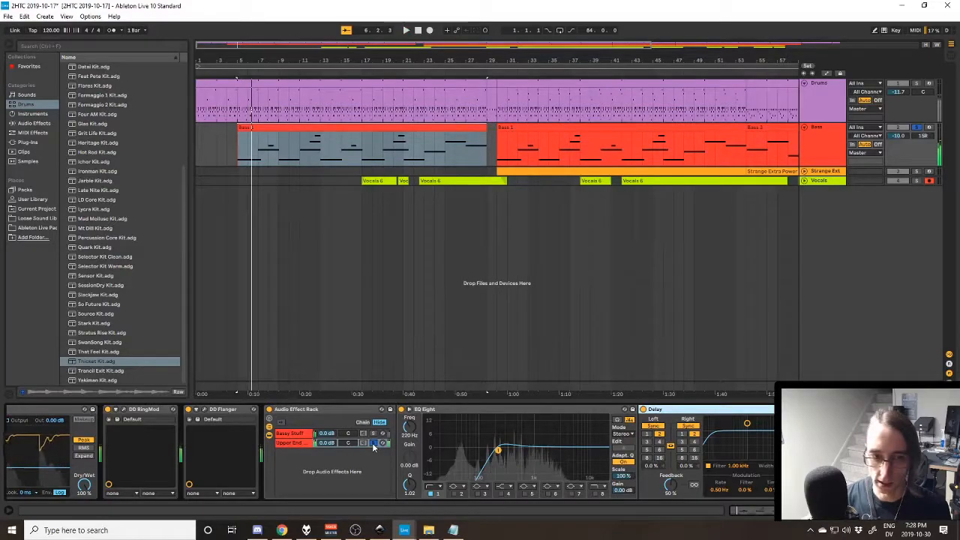
- Switch the chain solo between Bassy Stuff and Upper End during playback, then stop and clear the chain soloing
left_click(292, 433)
key("space")
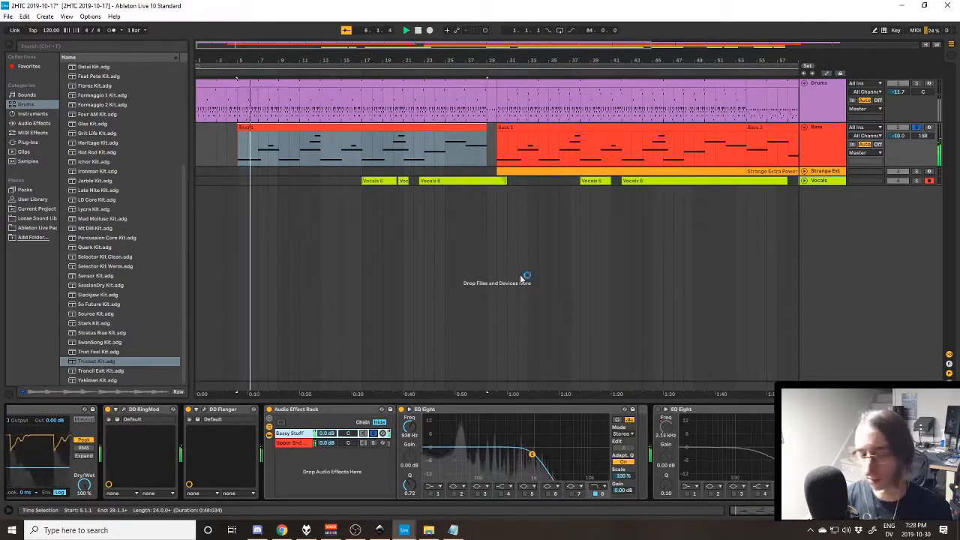
left_click(357, 443)
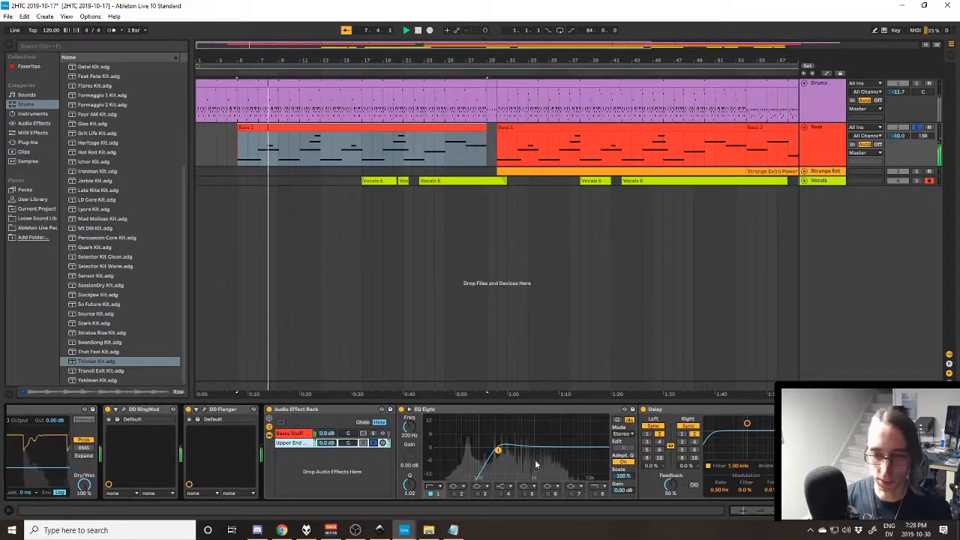
left_click(367, 433)
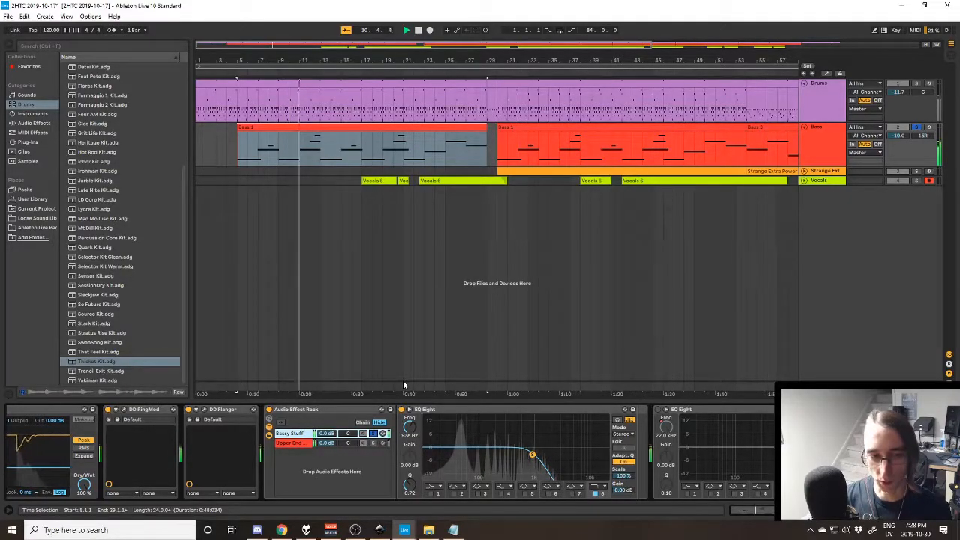
key("space")
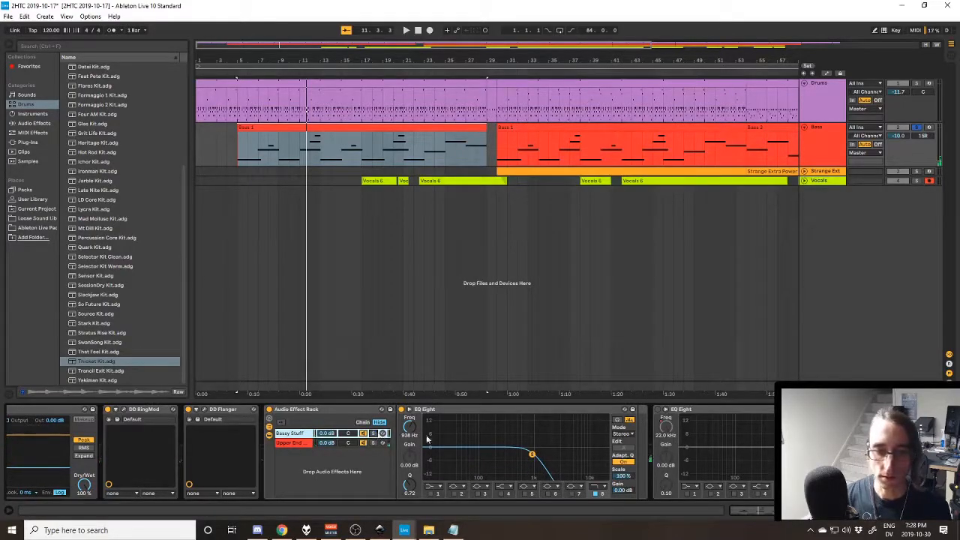
- Turn on the EQ Eight that directly follows the Audio Effect Rack and view the rest of the effect chain
left_click(658, 410)
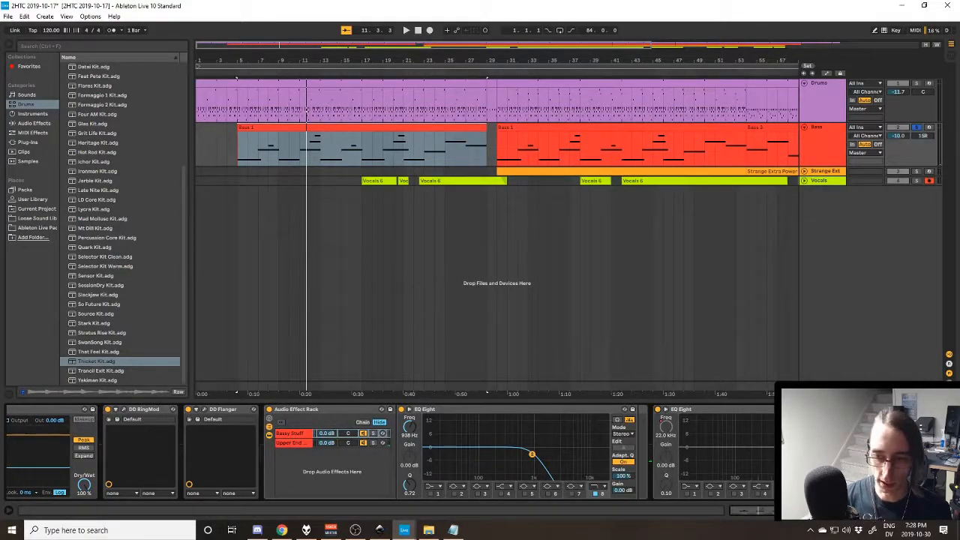
scroll(745, 457, "right", 3)
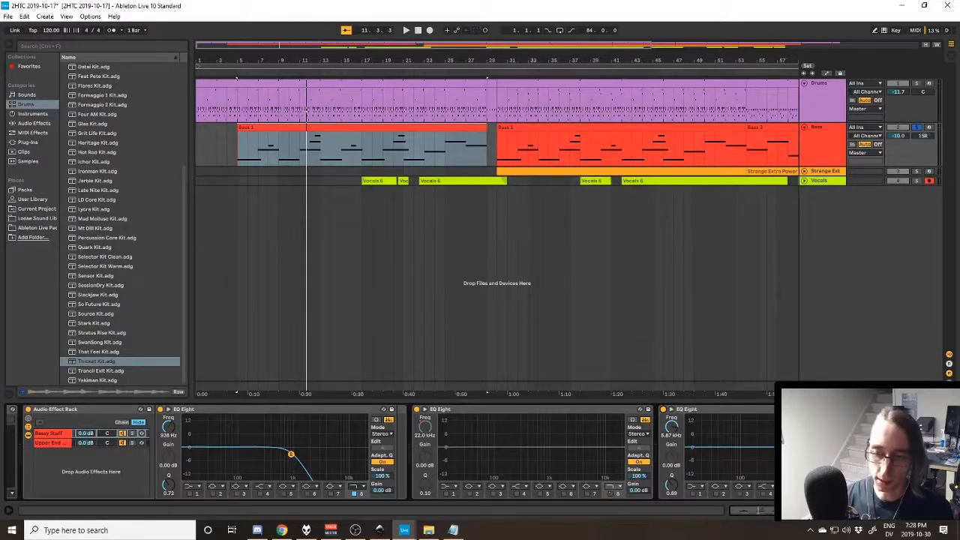
scroll(390, 453, "left", 1)
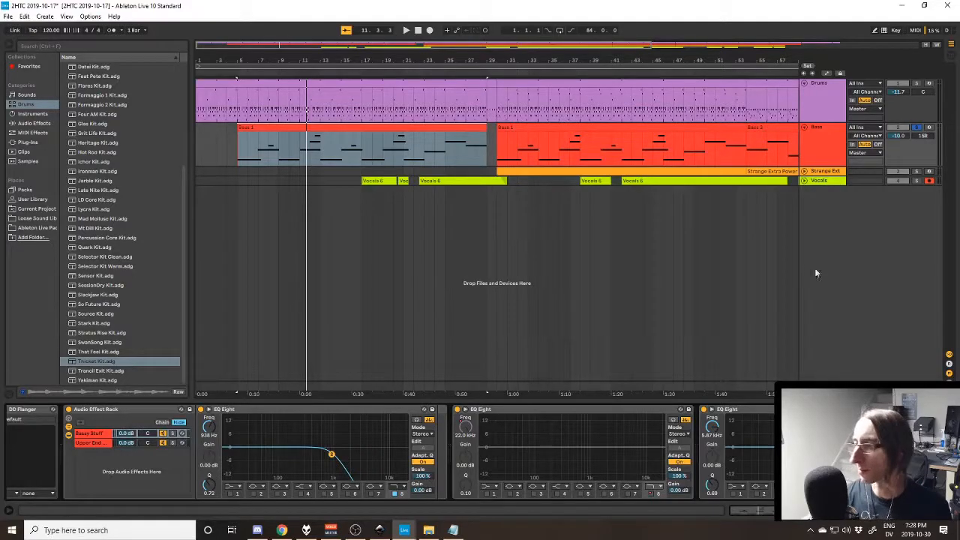
left_click(517, 410)
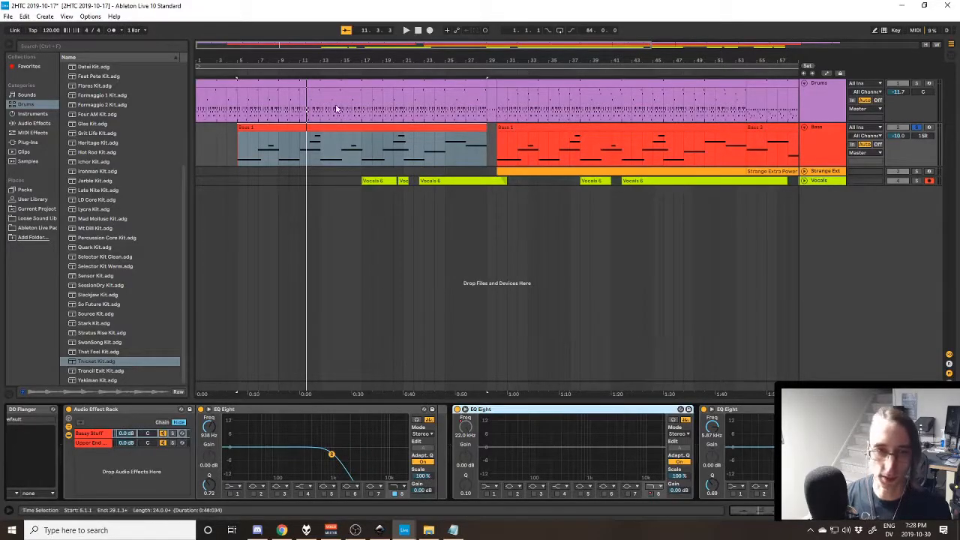
- Play the first Bass clip to demonstrate the re-enabled EQ Eight's filter sweep, stop playback and unsolo the Bass track
left_click(306, 123)
key("space")
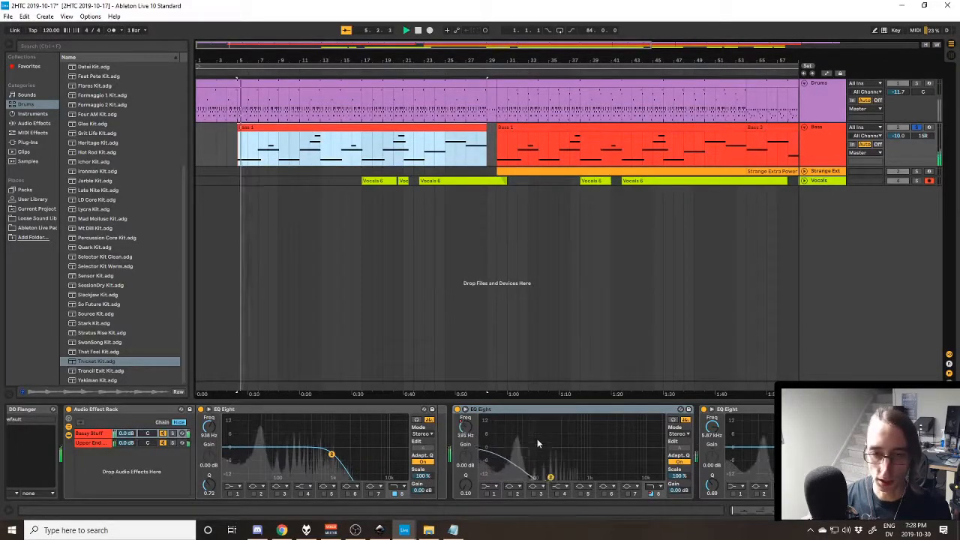
left_click_drag(578, 477, 648, 477)
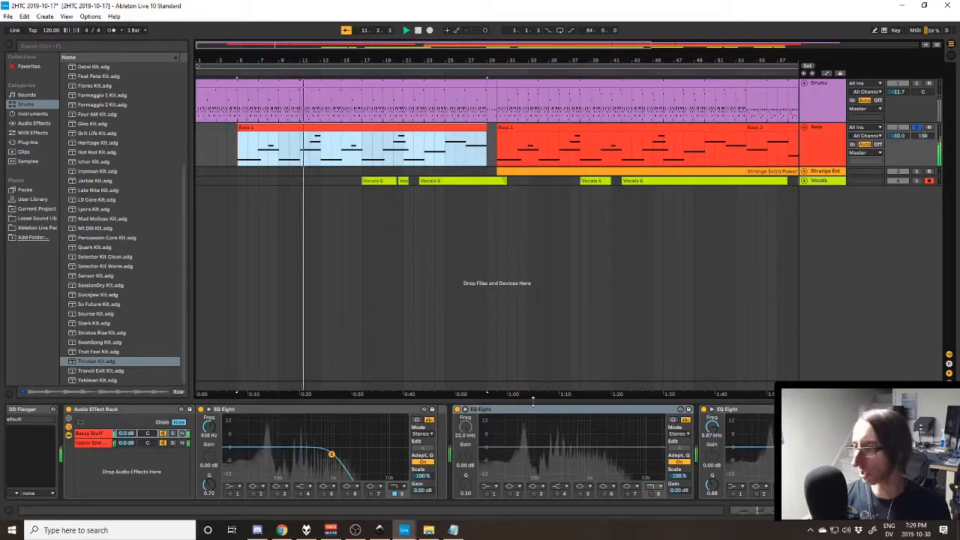
key("space")
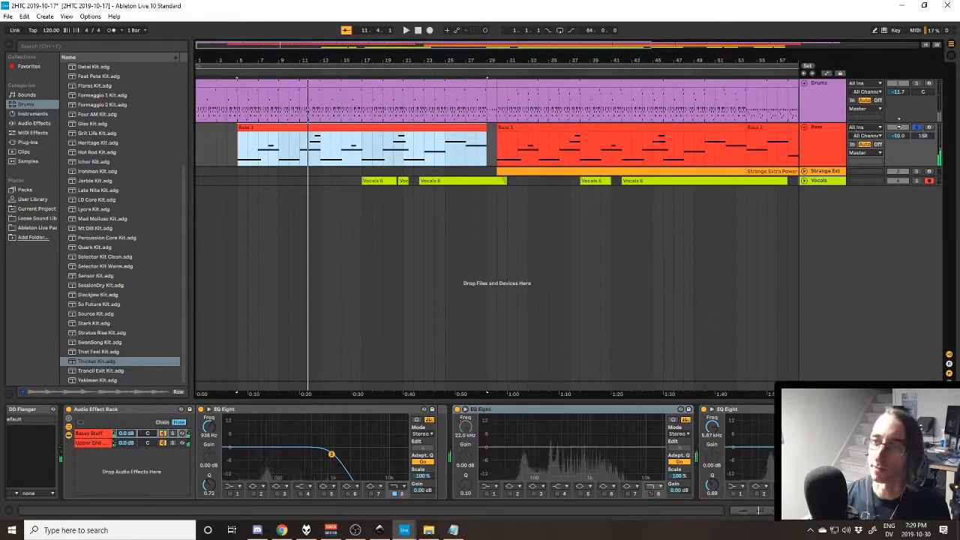
left_click(918, 128)
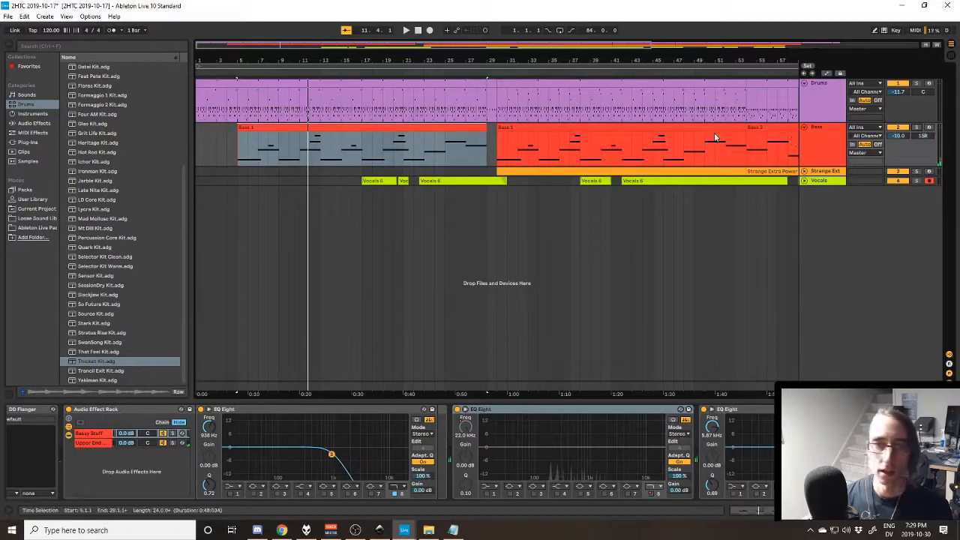
- Select the one-bar Drums section at bar 29 and briefly unfold the Vocals track to view its clips
left_click(551, 173)
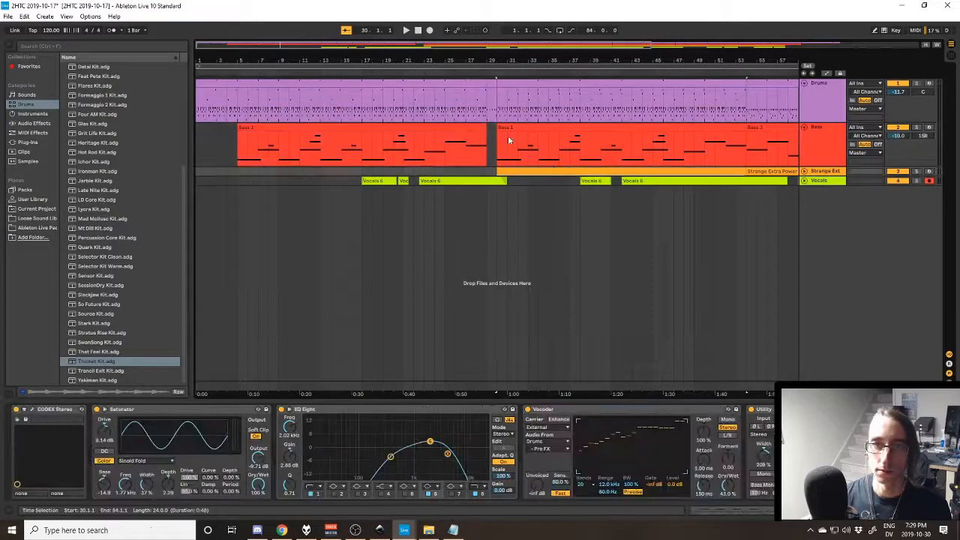
left_click(491, 83)
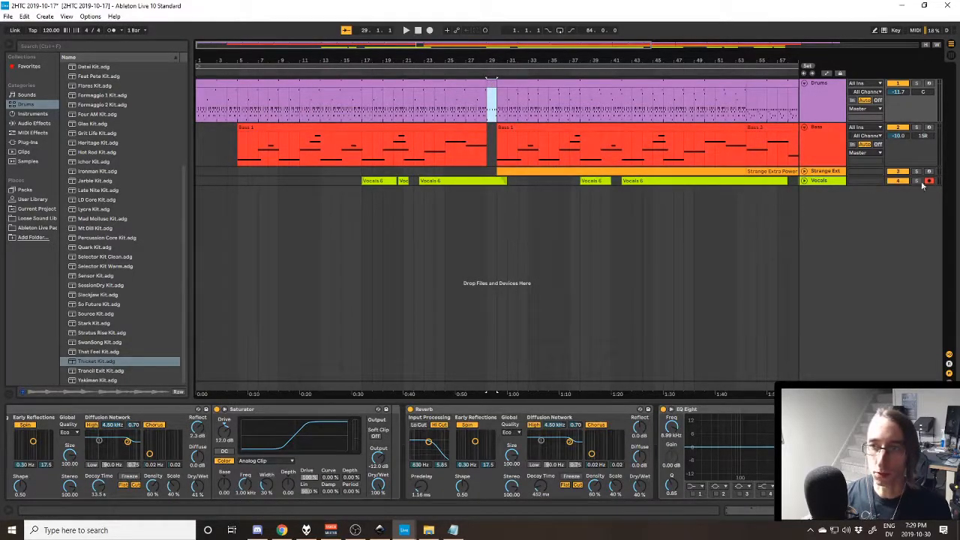
left_click(804, 181)
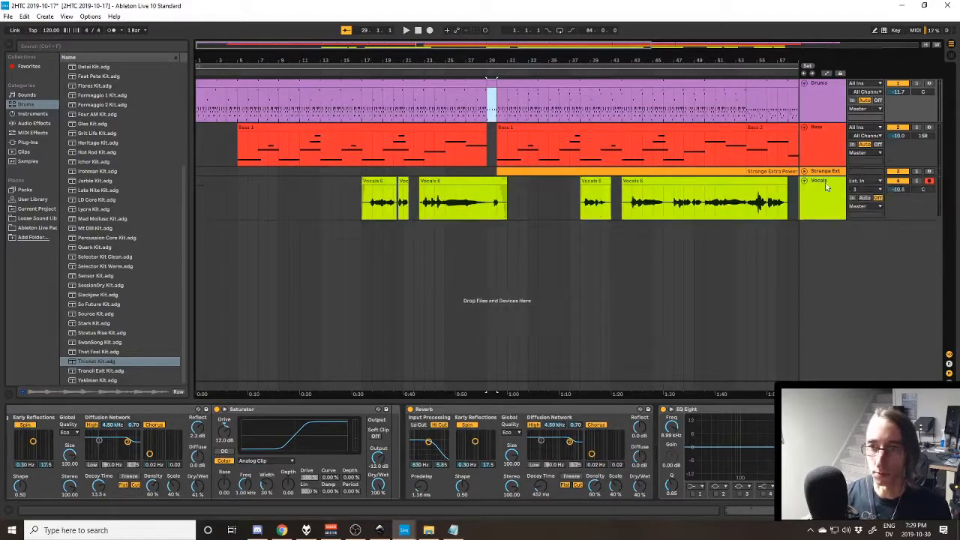
left_click(804, 180)
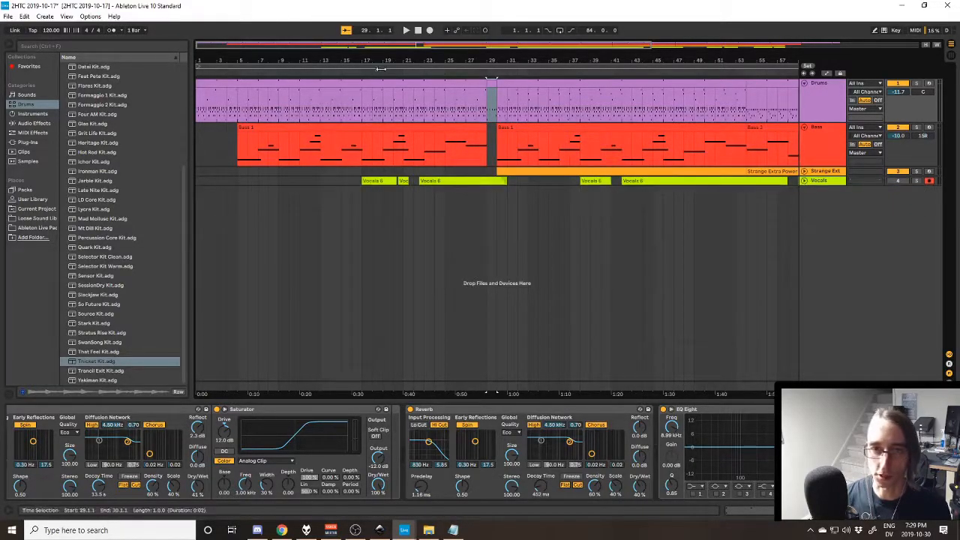
- Play all tracks briefly from bar 27, stop, and reselect the one-bar Drums section at bar 29
left_click(467, 111)
key("space")
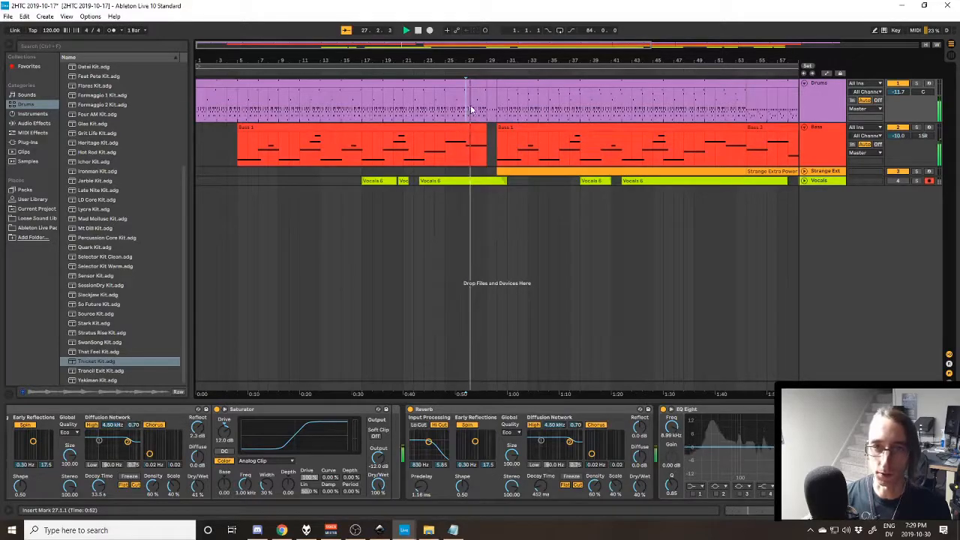
key("space")
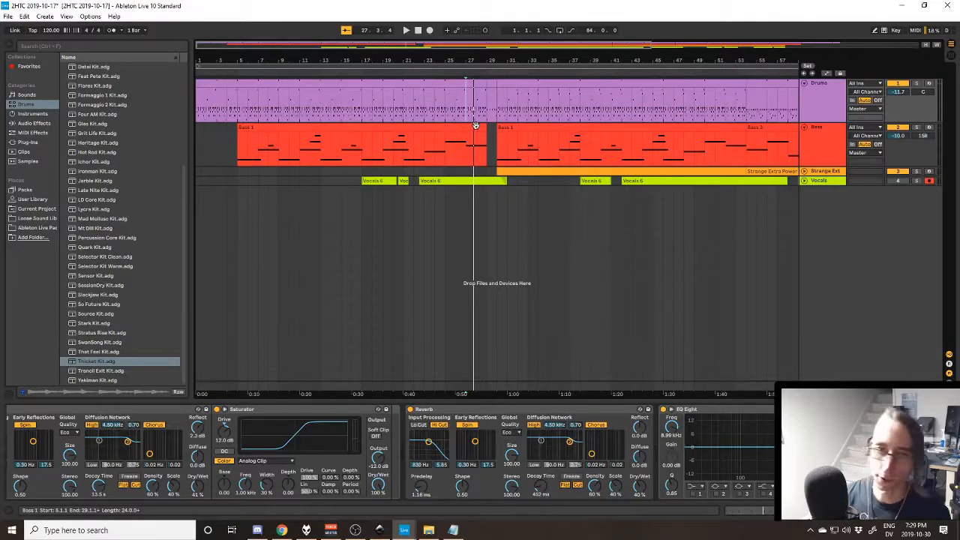
left_click(492, 86)
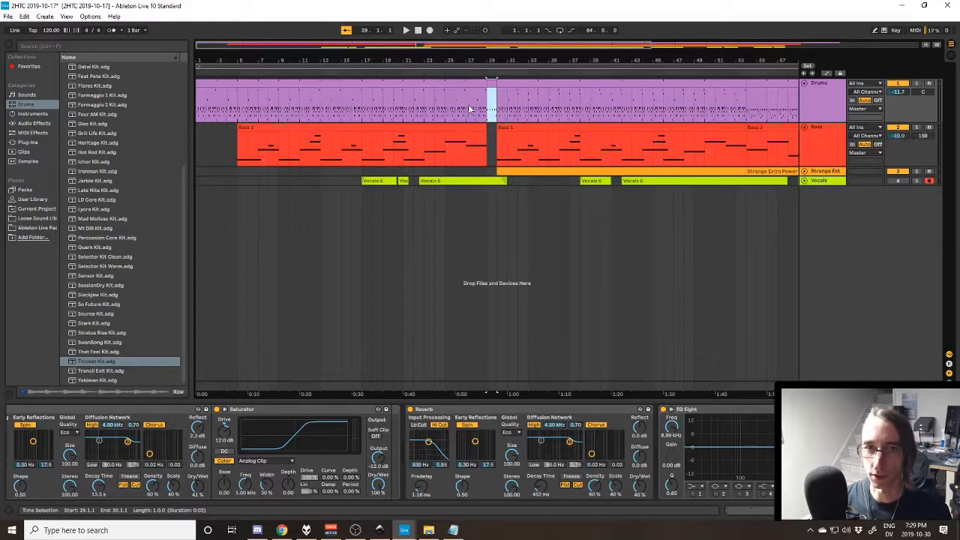
- Play all tracks from bar 27 through the transition, stop, and restart playback from the same bar
left_click(470, 109)
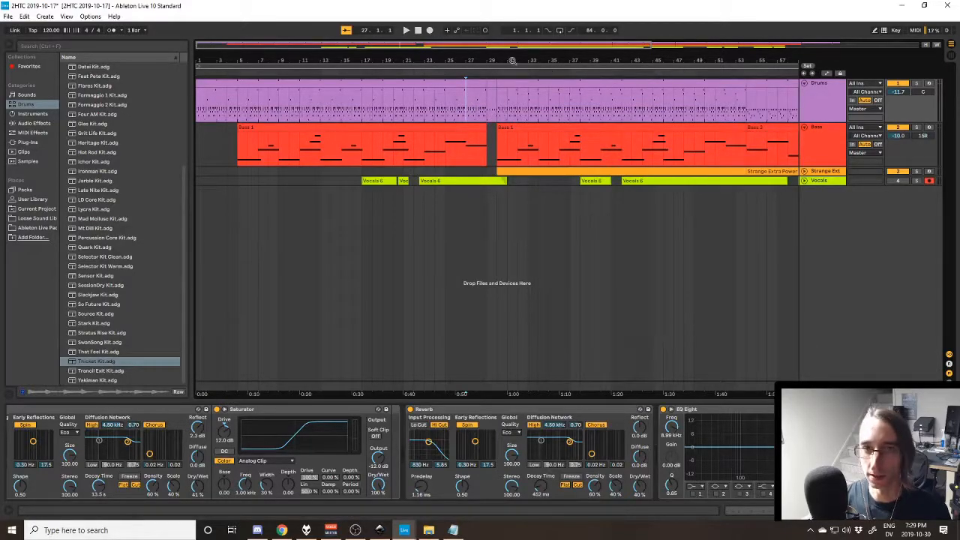
key("space")
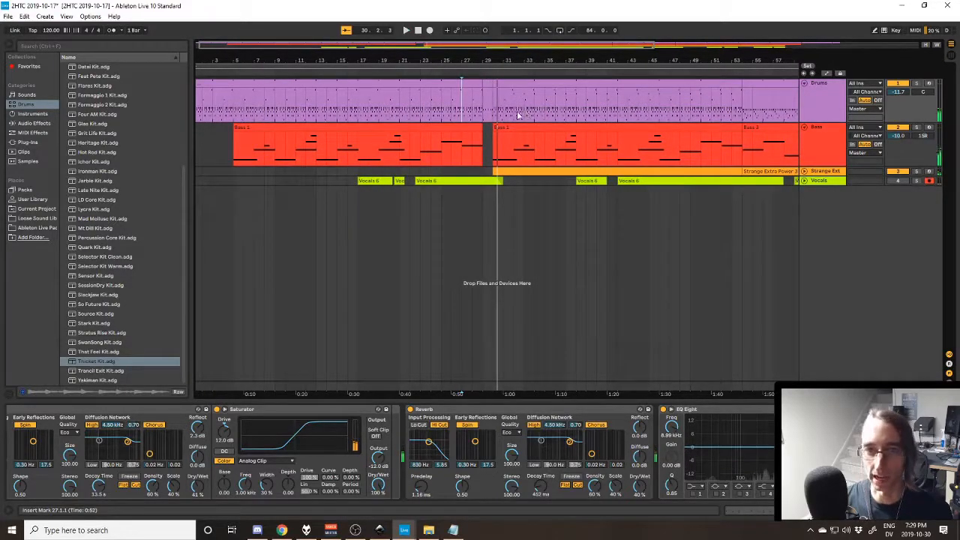
key("space")
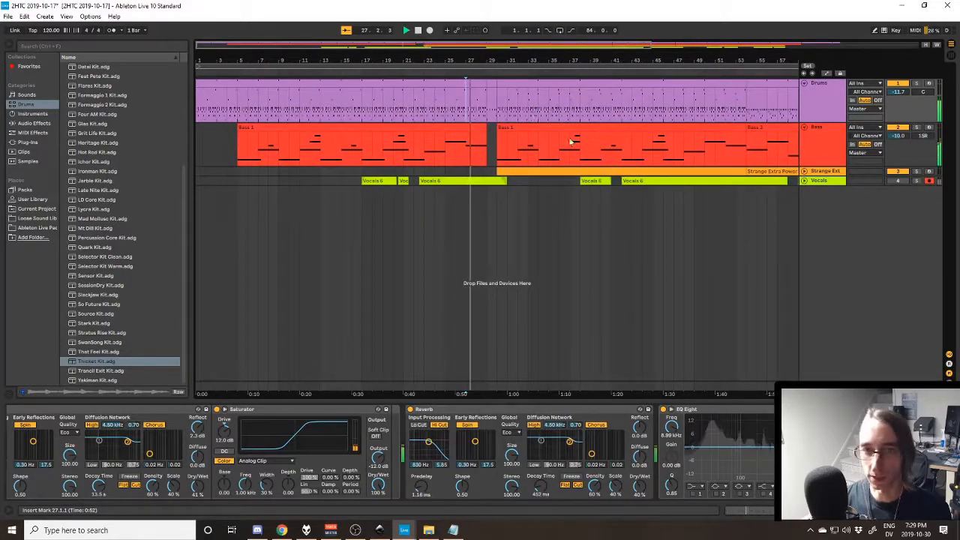
- Unfold the Strange Extra Power track during playback and display its device chain
left_click(803, 172)
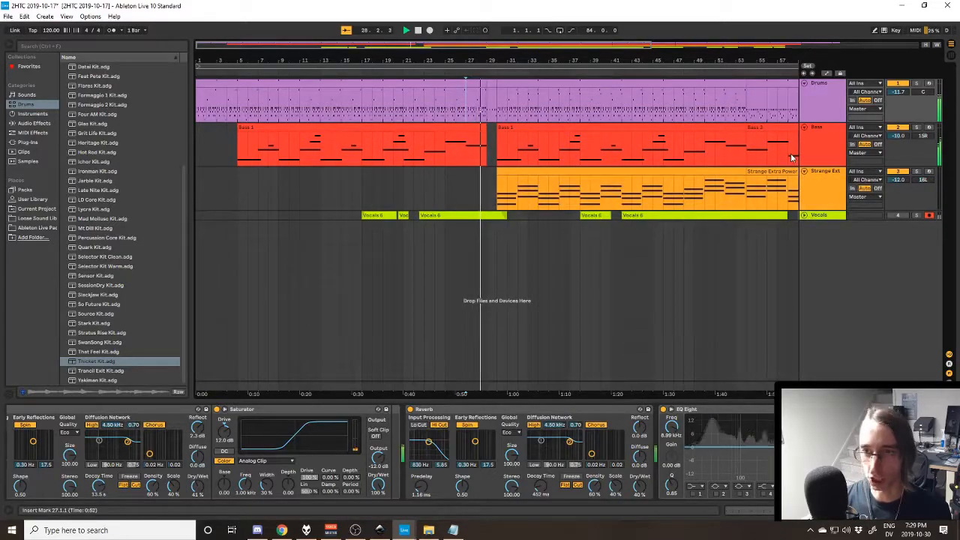
left_click(830, 180)
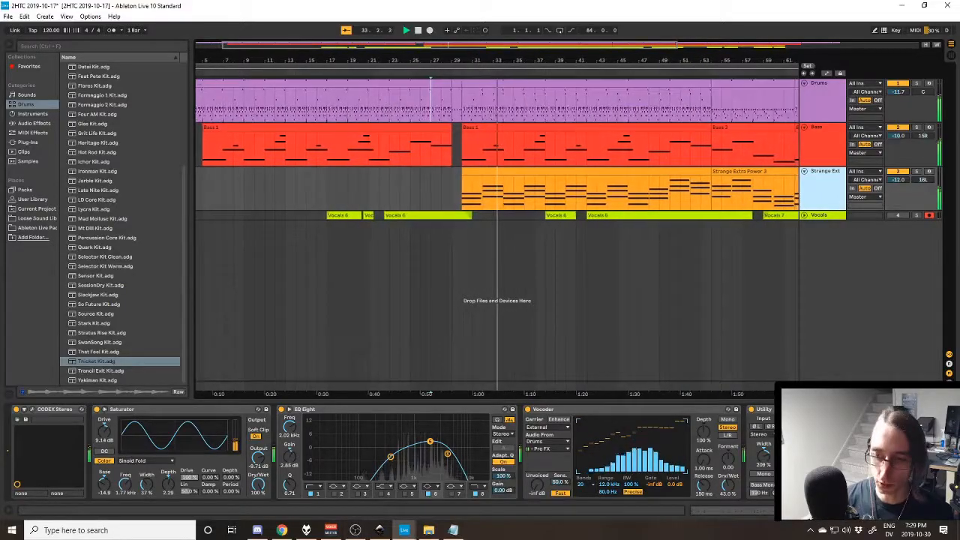
scroll(132, 422, "right", 5)
scroll(32, 419, "left", 8)
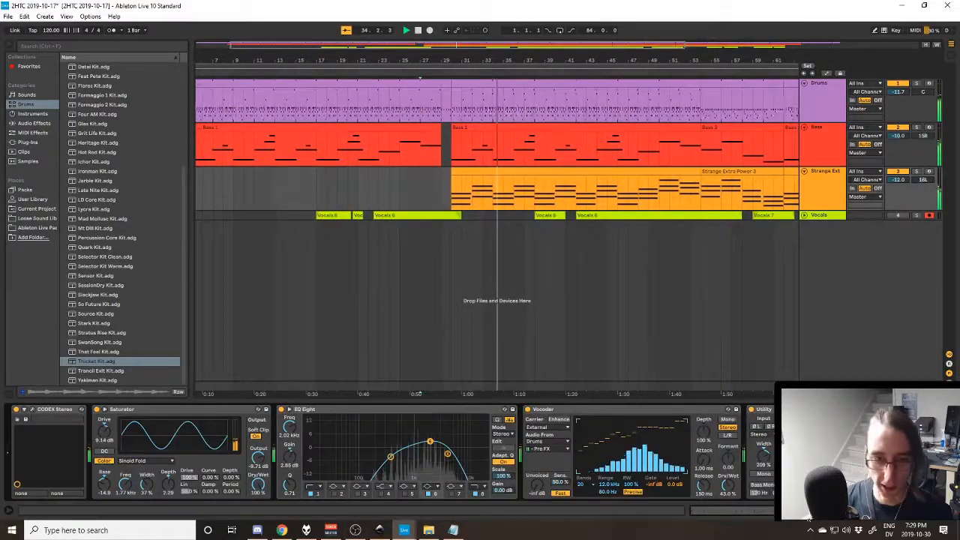
- Open the CODEX Stereo synth's plug-in window, move it fully into view to examine the patch, and close it
left_click(26, 419)
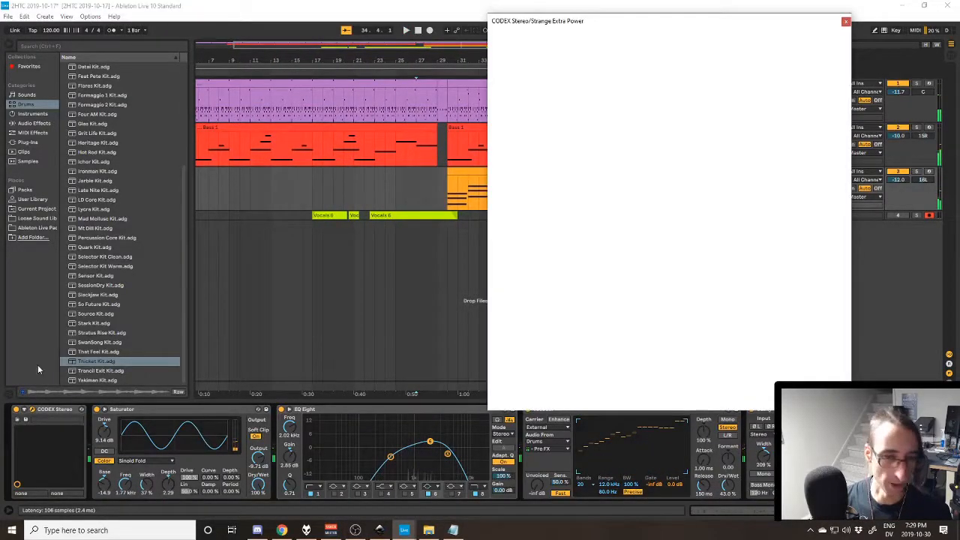
left_click_drag(609, 27, 417, 54)
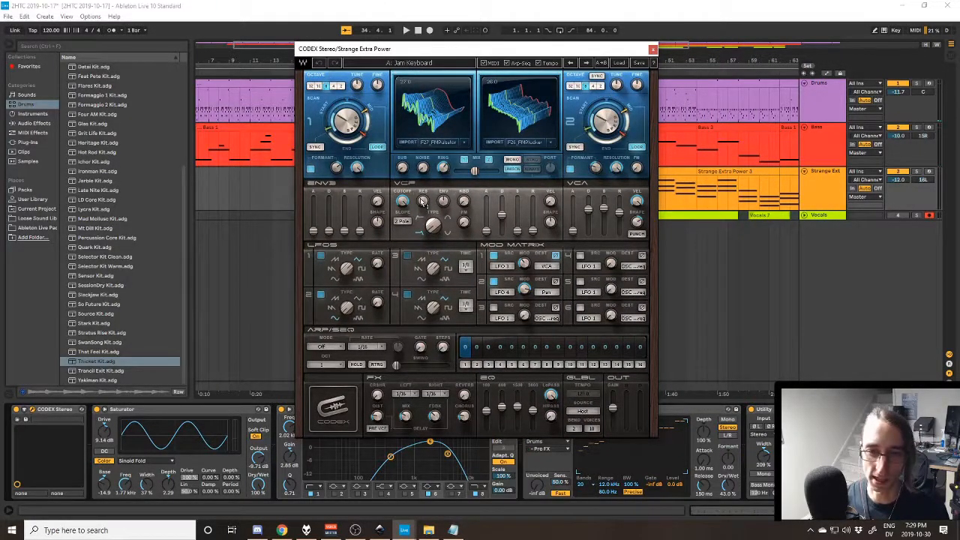
left_click(653, 49)
- Turn off the Saturator, EQ Eight, Vocoder and Utility that follow CODEX Stereo on the Strange Extra Power track
left_click(94, 418)
left_click(97, 410)
left_click(278, 414)
left_click(281, 409)
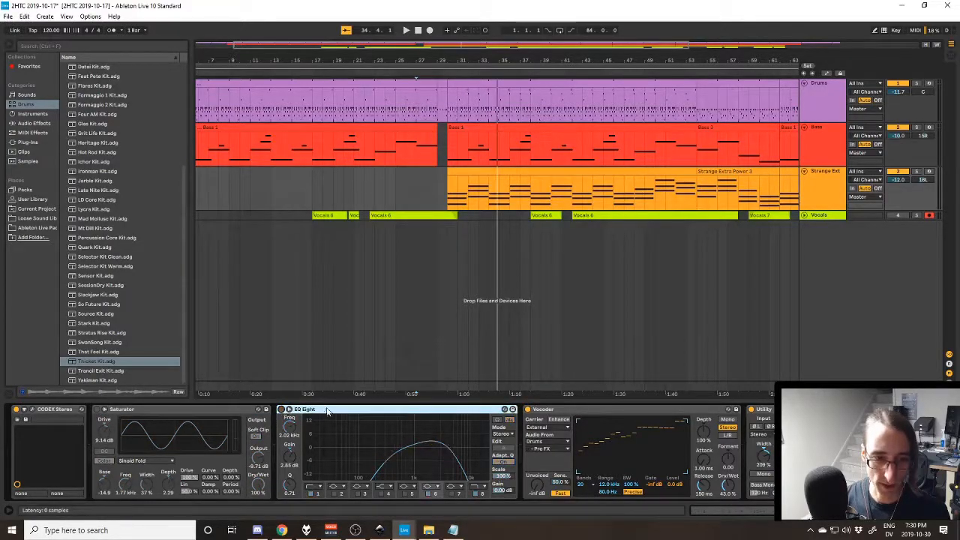
left_click(528, 409)
left_click(759, 411)
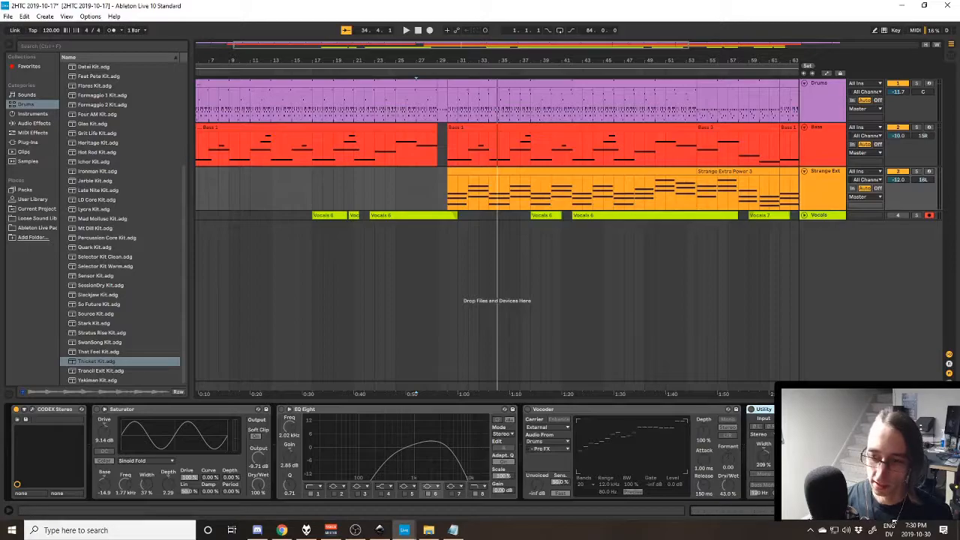
- Turn off the Auto Pan, Phaser, Overdrive, Reverb and both Compressors, and return to the start of the device chain
scroll(750, 450, "down", 5)
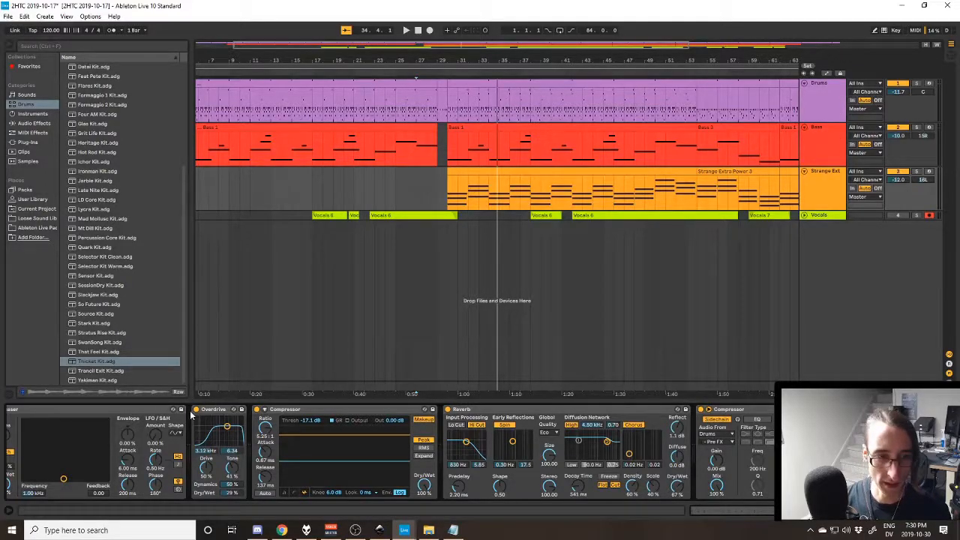
left_click(258, 411)
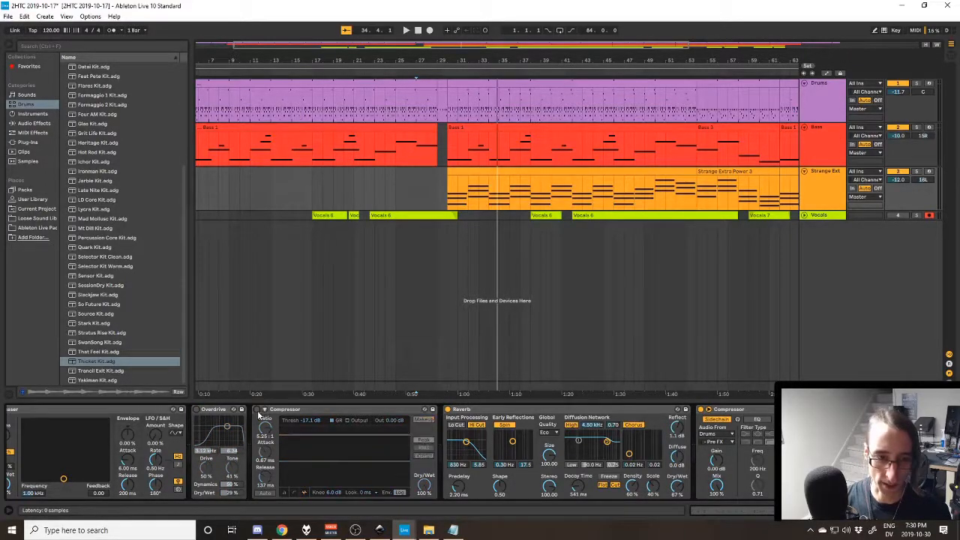
left_click(448, 410)
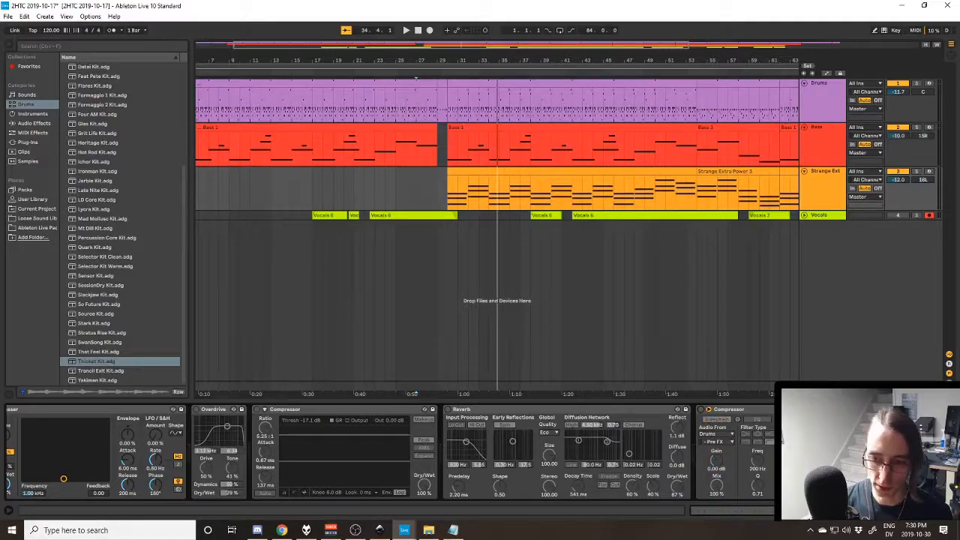
scroll(480, 452, "right", 4)
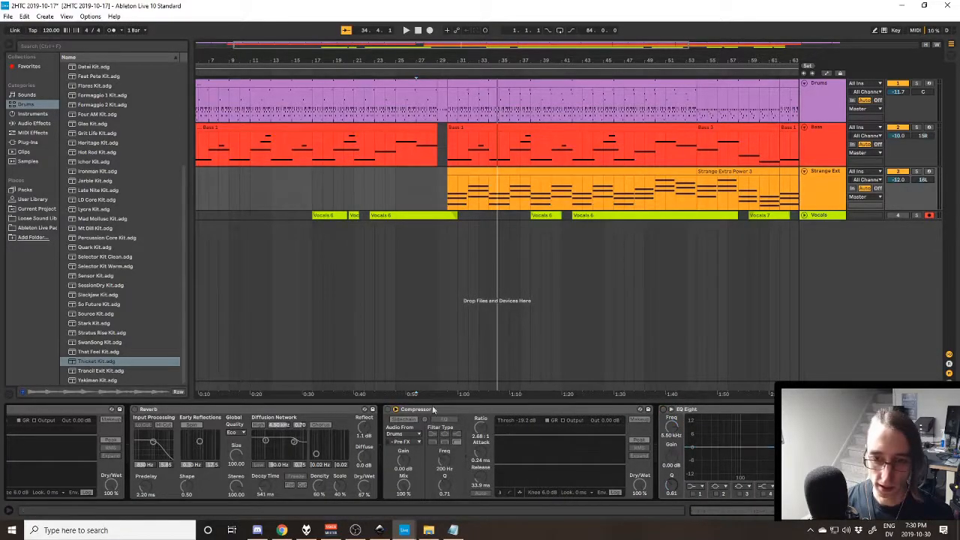
scroll(504, 478, "left", 6)
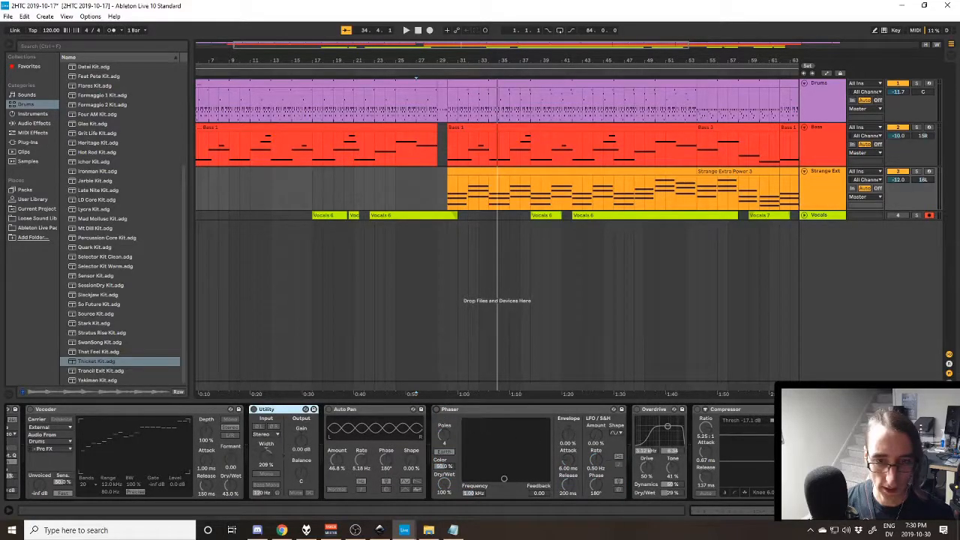
scroll(504, 478, "left", 10)
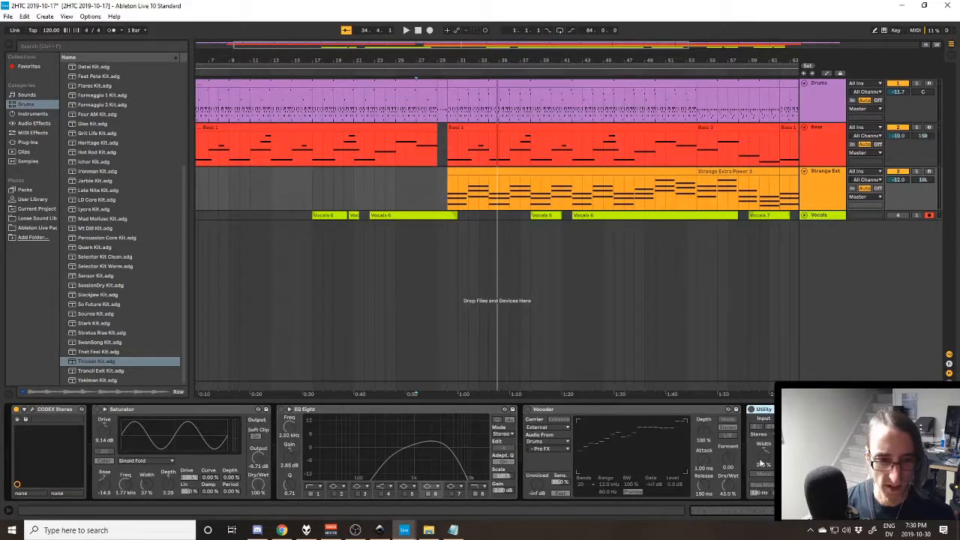
- Select the Strange Extra Power clip starting at bar 30, solo its track and play it without effects
left_click(499, 174)
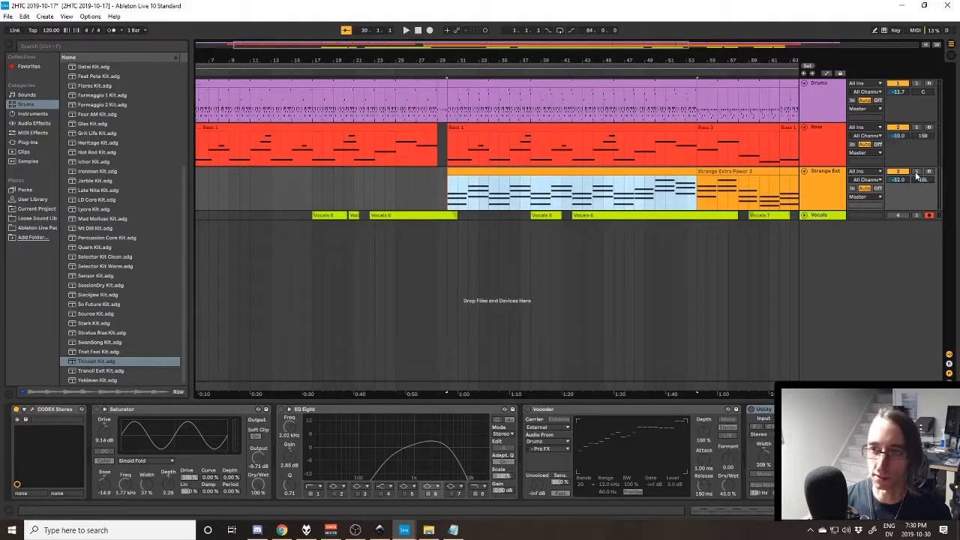
left_click(916, 172)
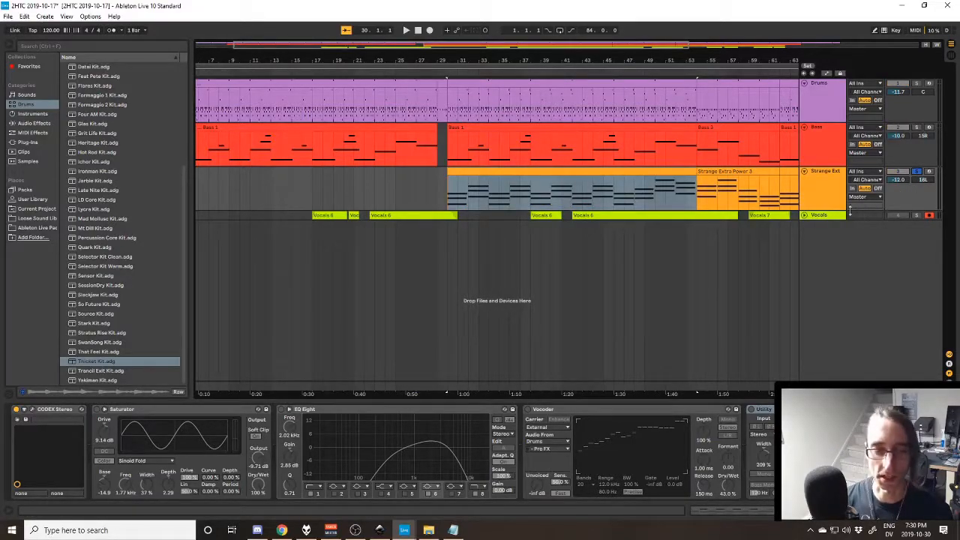
key("space")
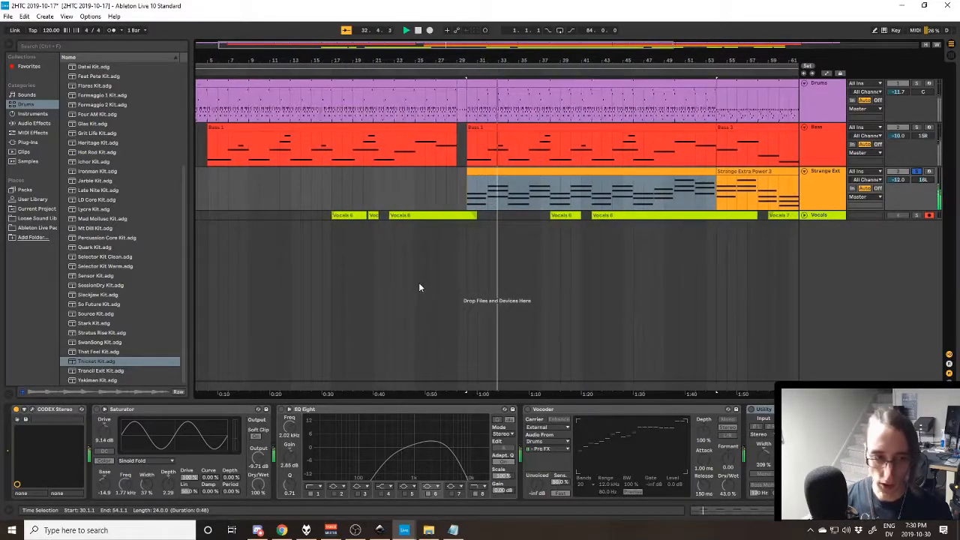
- Restart the soloed clip and turn the Saturator, EQ Eight and Vocoder back on one by one during playback
left_click(97, 409)
key("space")
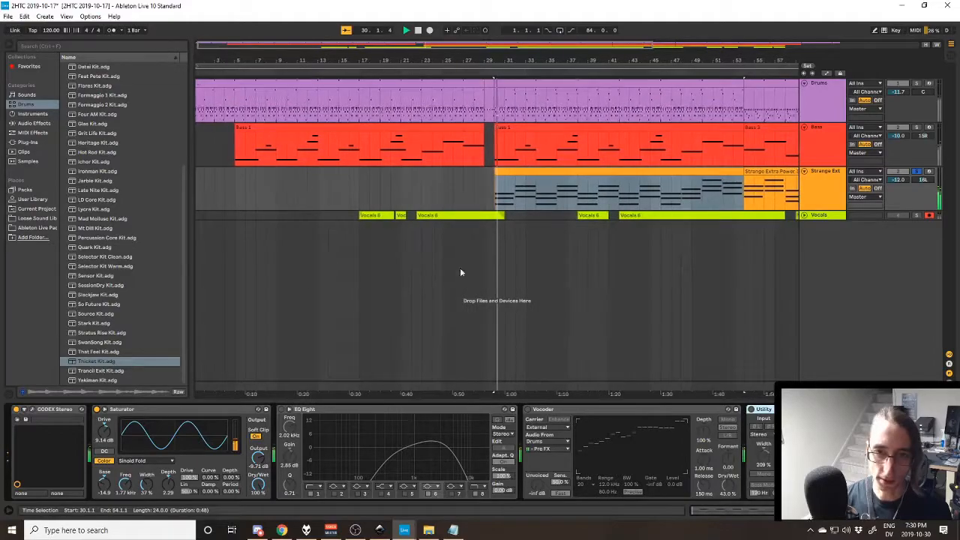
left_click(283, 410)
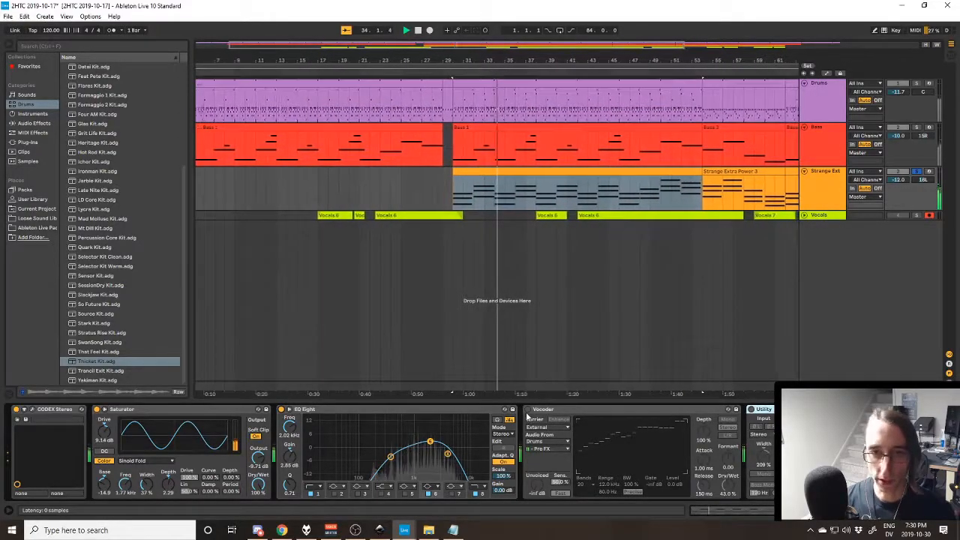
left_click(526, 409)
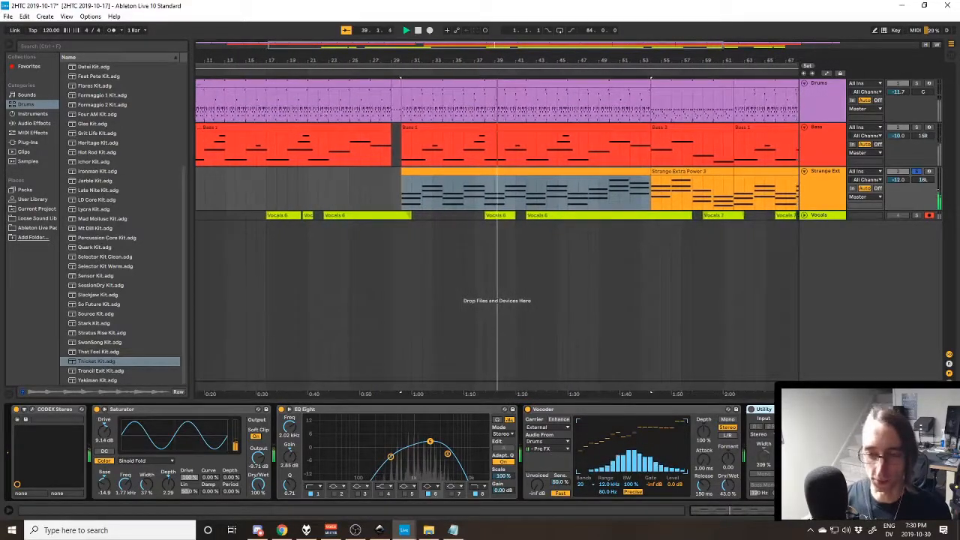
- Turn the Utility, Auto Pan and Phaser back on while the Strange Extra Power track keeps playing
scroll(474, 447, "down", 1)
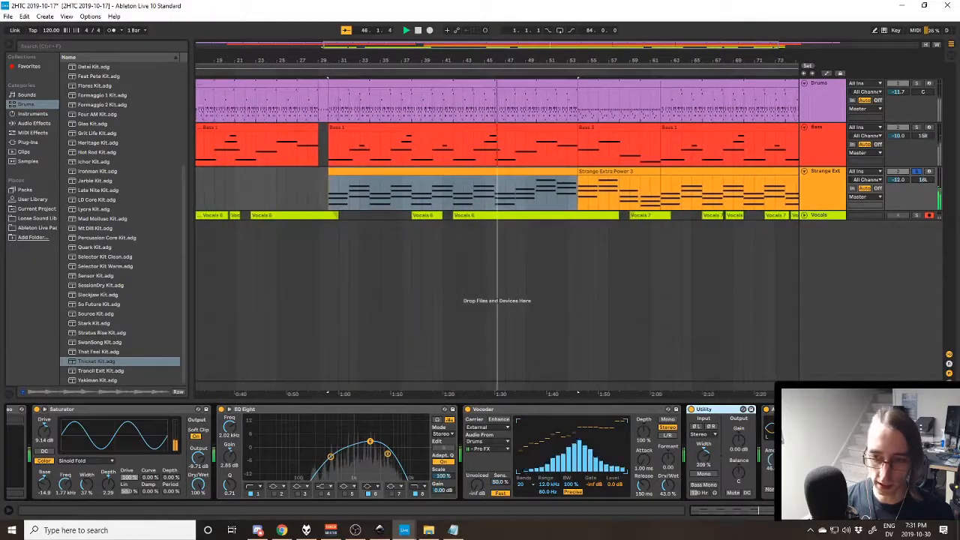
scroll(480, 453, "right", 3)
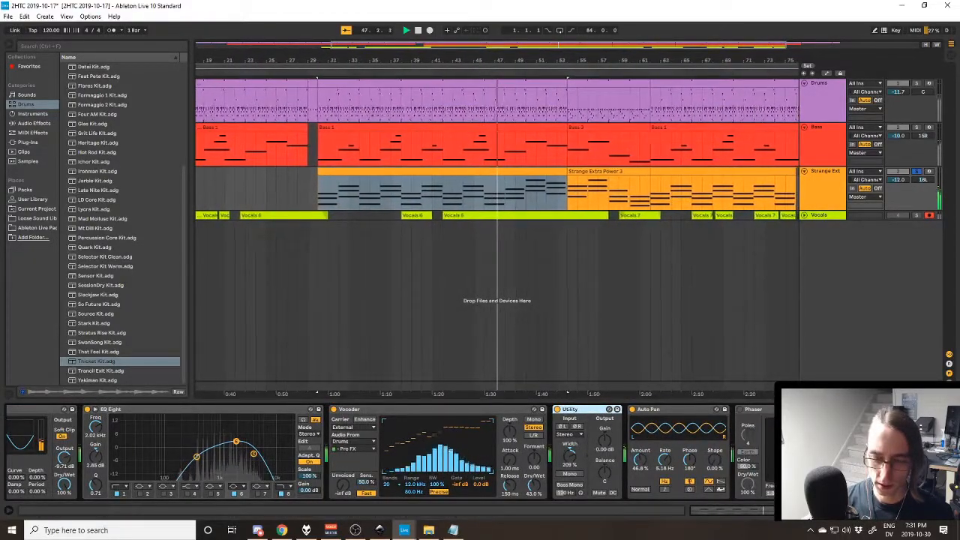
scroll(747, 470, "right", 2)
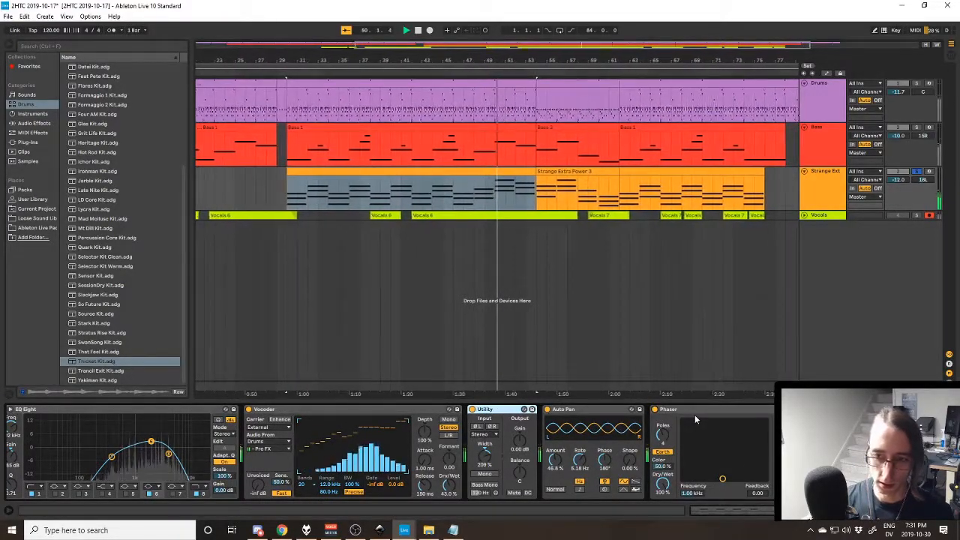
scroll(663, 408, "right", 4)
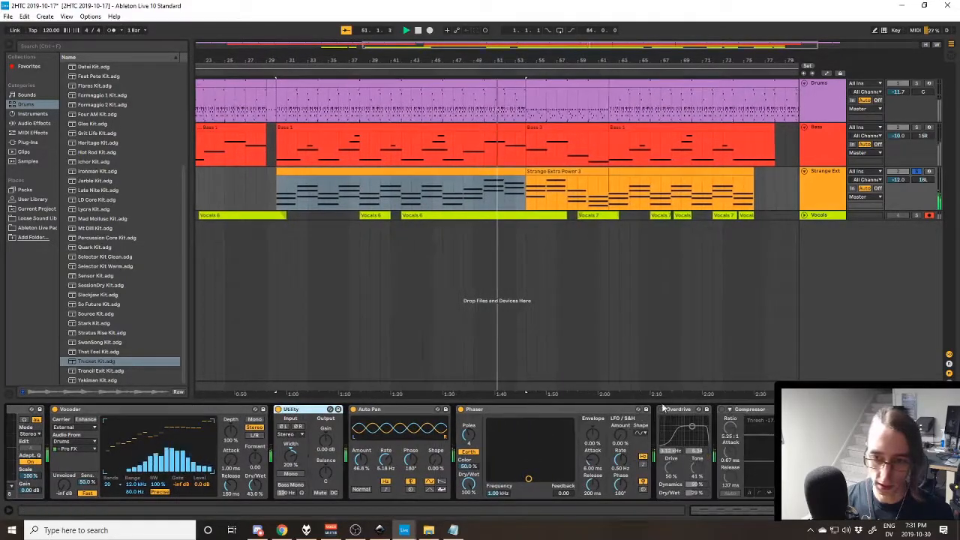
- Turn the Overdrive, the Compressor after it and the Reverb back on during playback
left_click(660, 408)
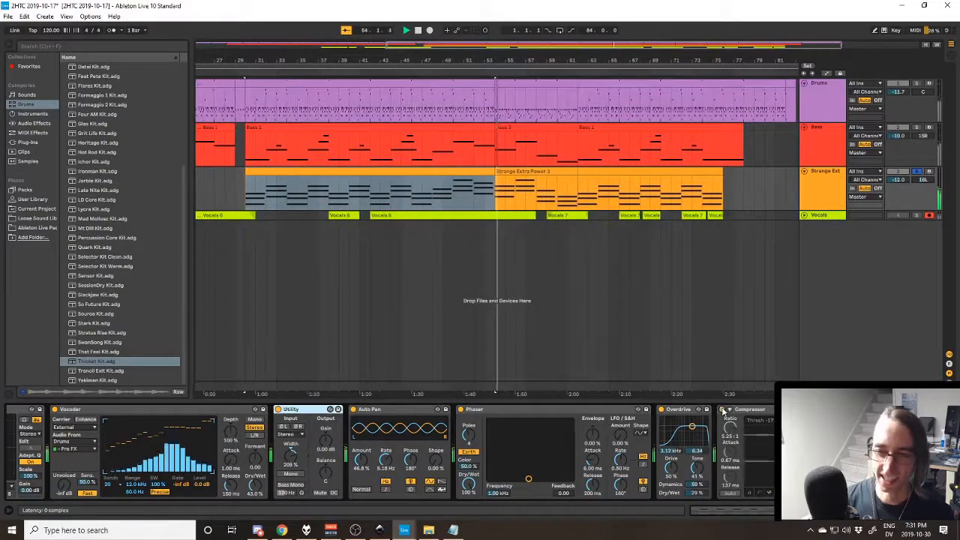
scroll(585, 410, "right", 7)
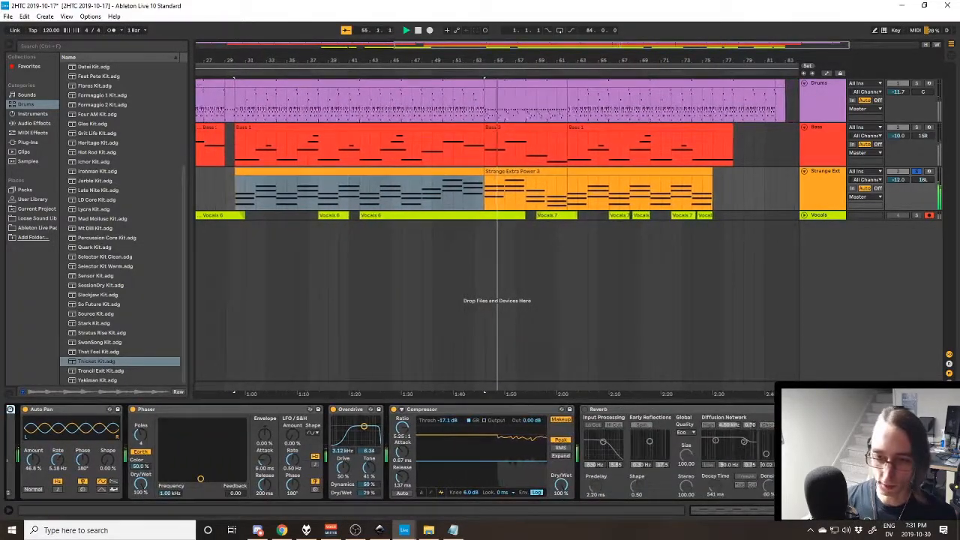
scroll(586, 410, "right", 12)
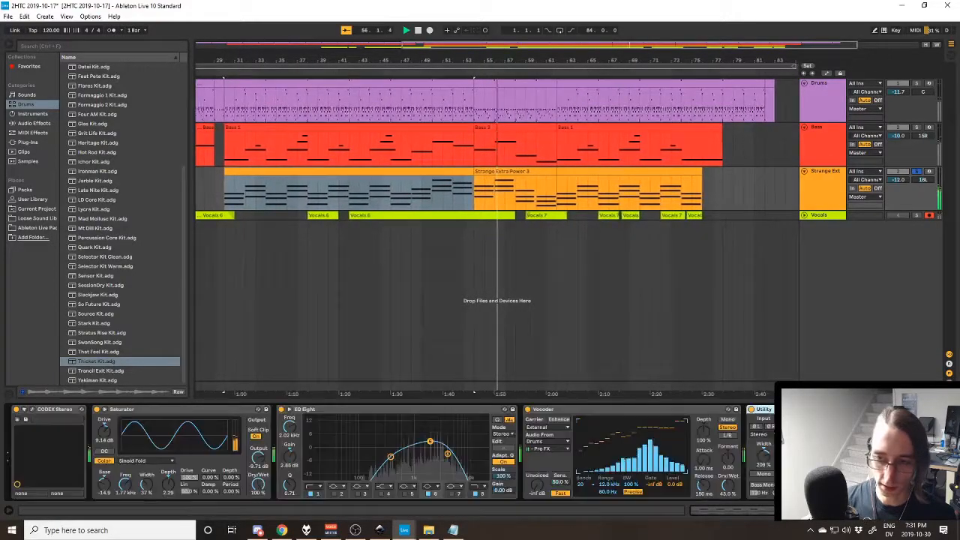
scroll(448, 453, "left", 14)
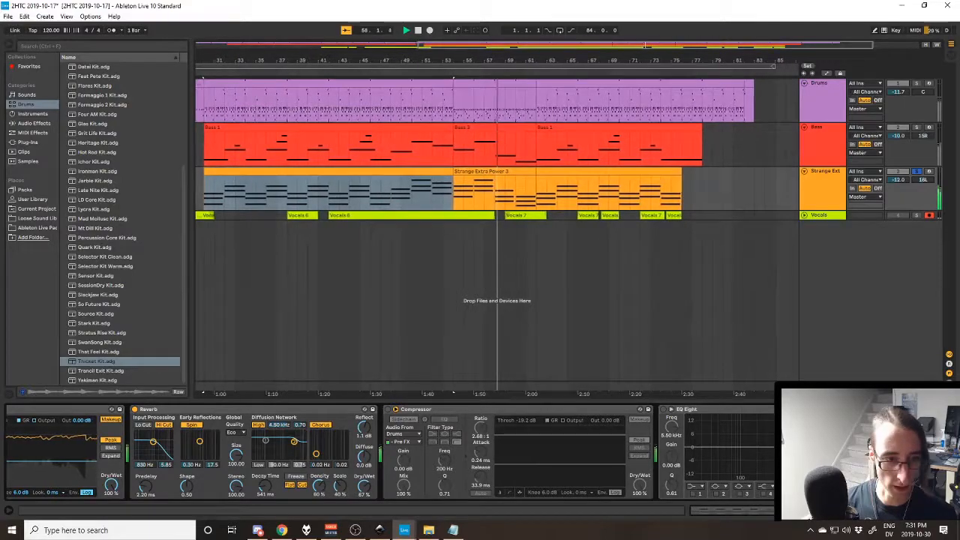
- Turn on the sidechained Compressor after the Reverb, stop playback, and view its list of Drums sidechain sources without changing it
left_click(388, 409)
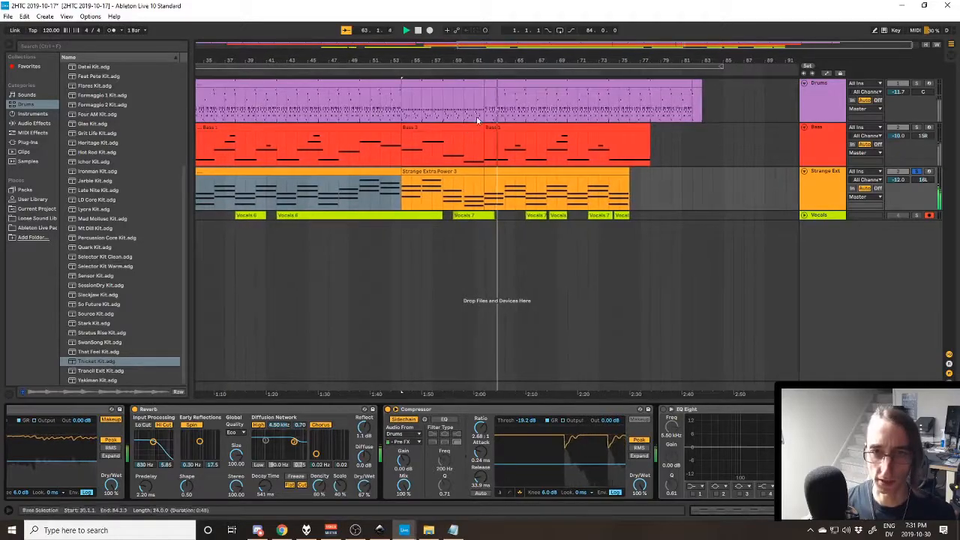
left_click(405, 442)
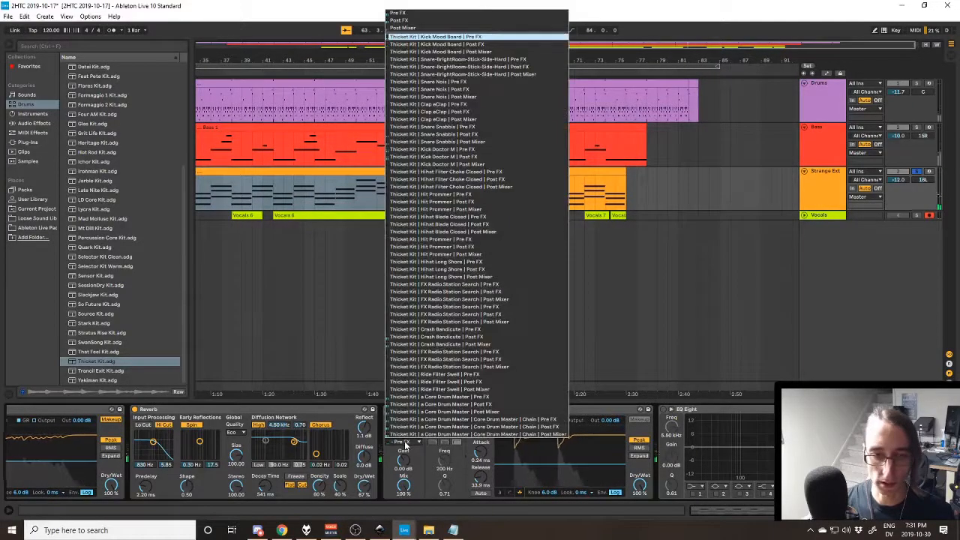
left_click(405, 445)
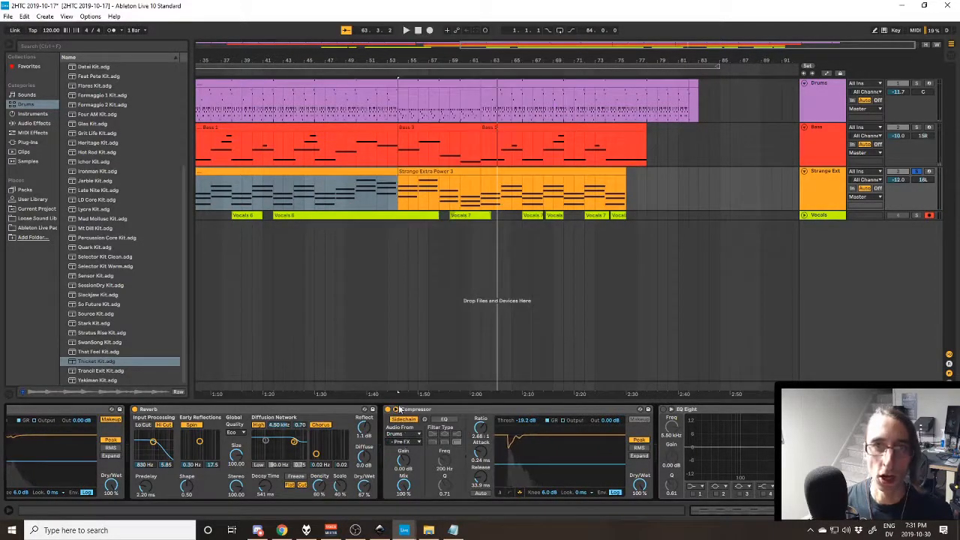
- Select the Drums section starting at bar 54 and open its clip in the MIDI note editor
left_click(426, 83)
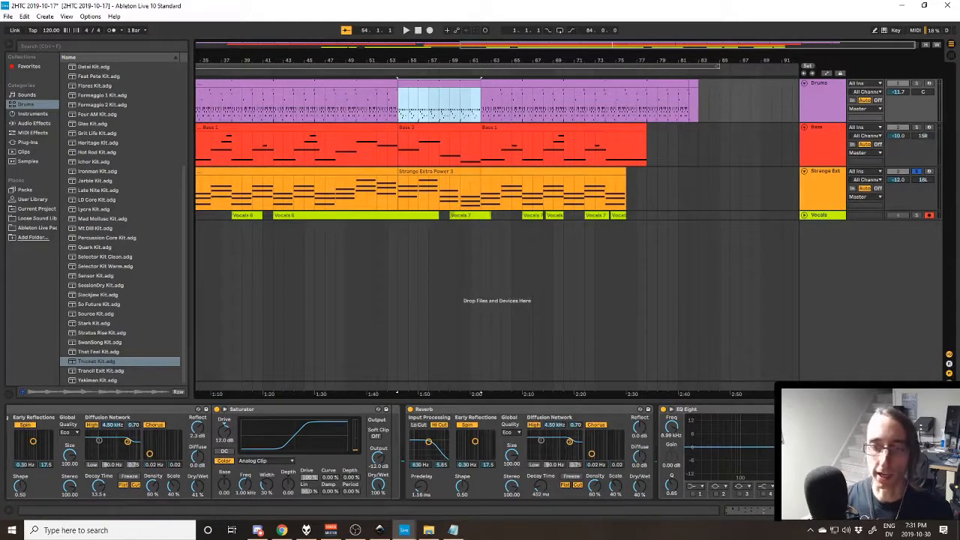
left_click(741, 510)
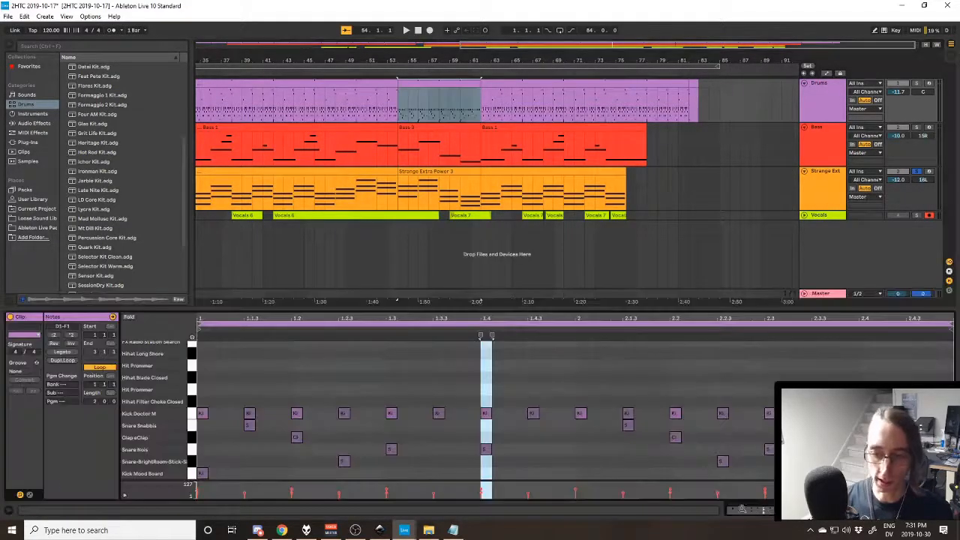
- Solo the Drums track and audition the Kick Mood Board, Kick Doctor M and Snare Snabbis lanes of the bar 54 clip
left_click(202, 476)
left_click(917, 84)
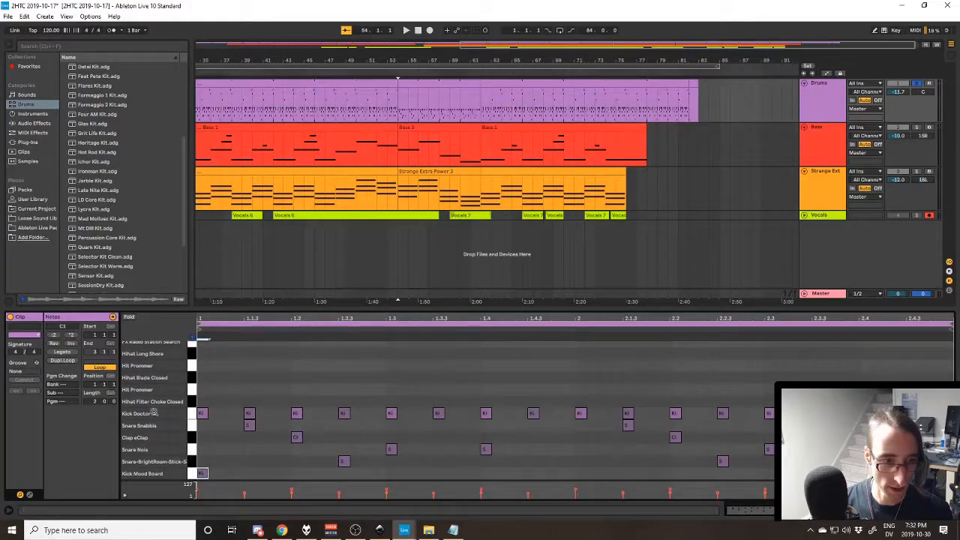
left_click(191, 417)
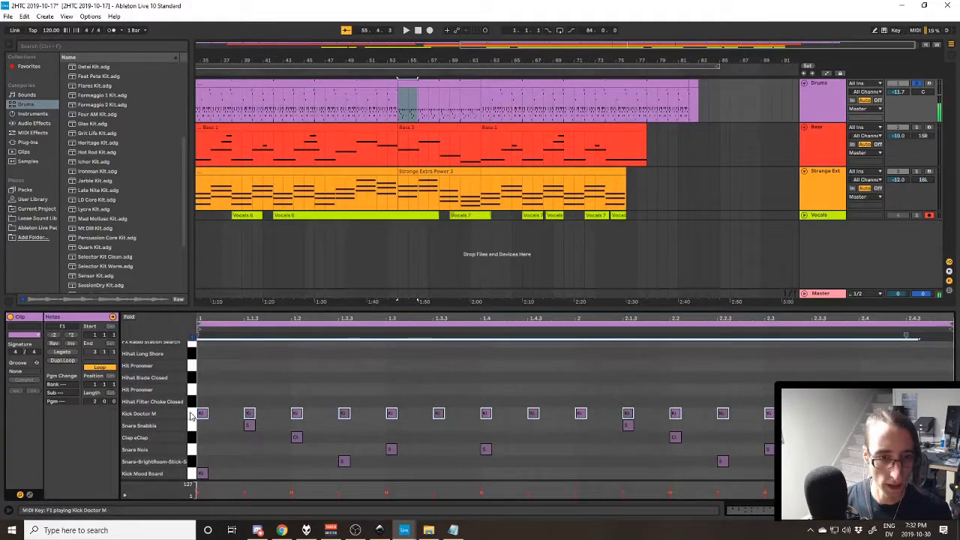
left_click(192, 475)
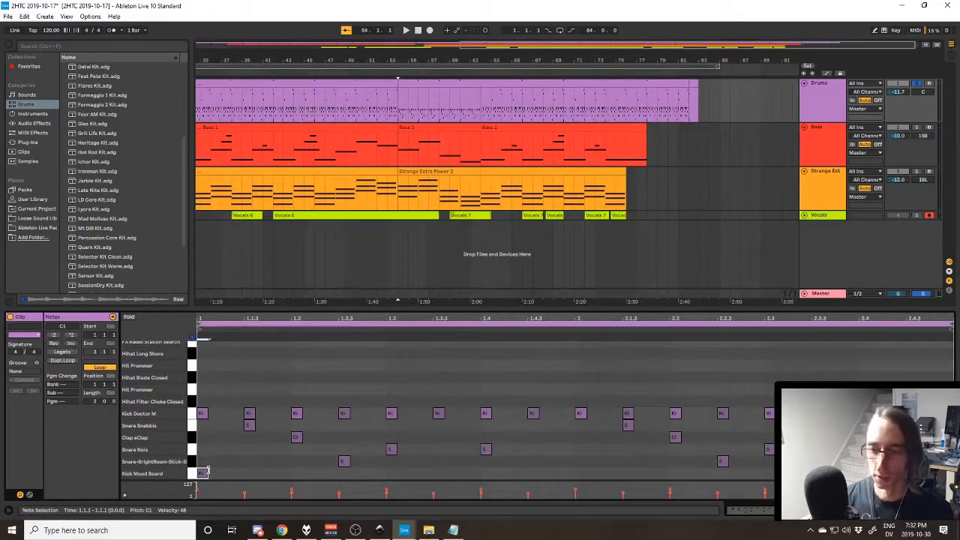
left_click(191, 416)
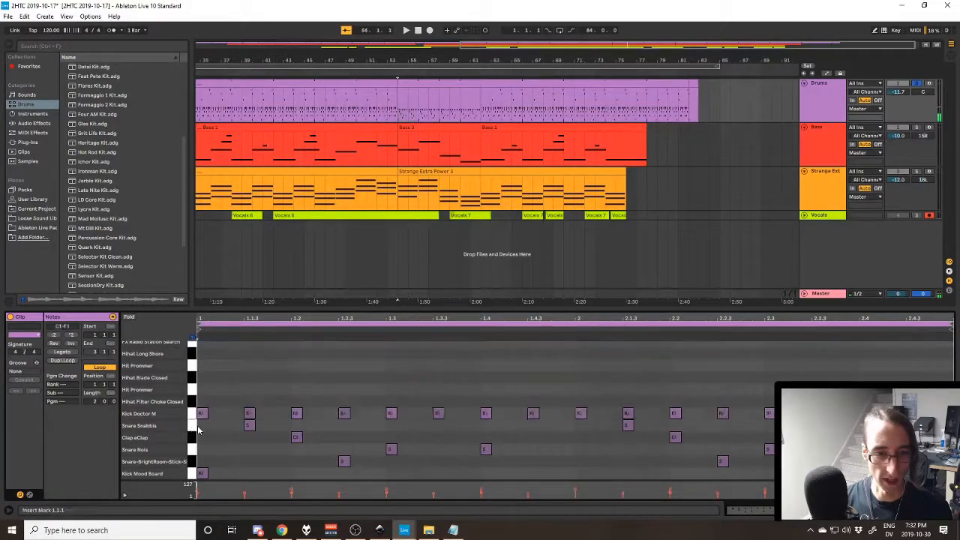
left_click(191, 425)
scroll(191, 429, "up", 2)
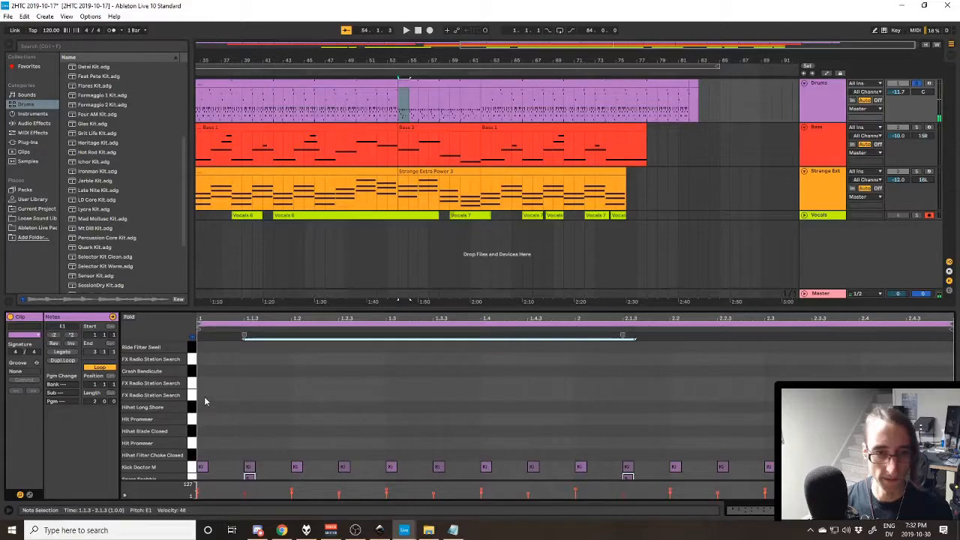
scroll(197, 427, "down", 2)
- Select the Kick Mood Board lane's note, and find the same kick in the Drums clip starting at bar 62
left_click(192, 473)
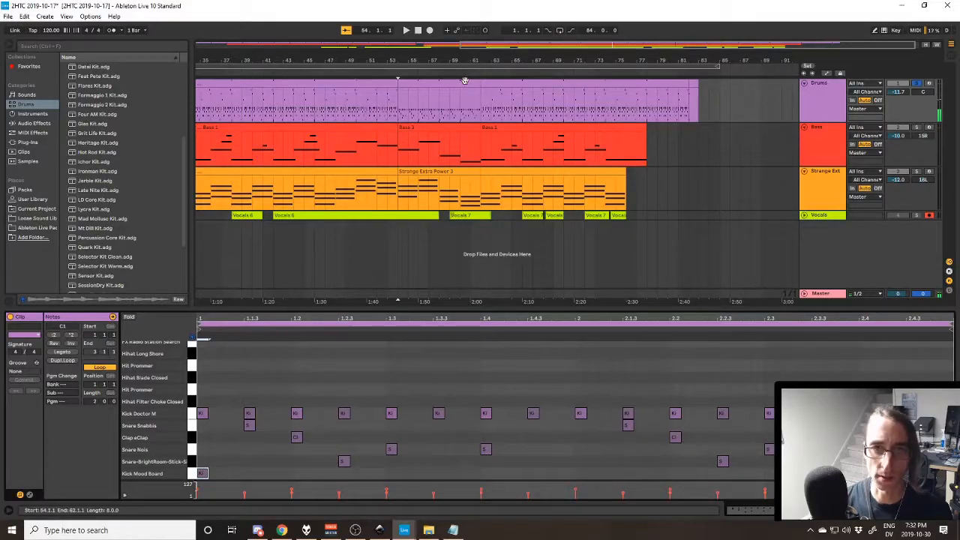
left_click(535, 94)
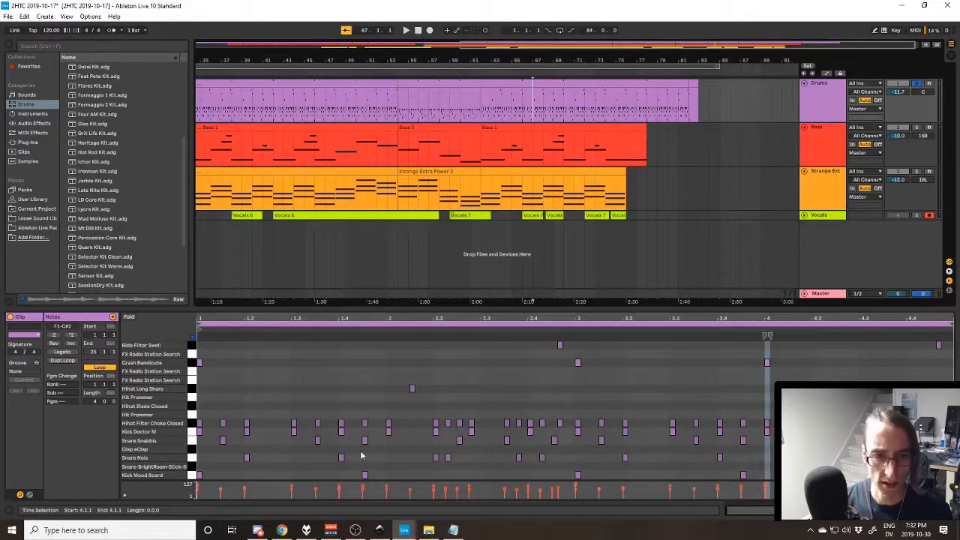
left_click(364, 474)
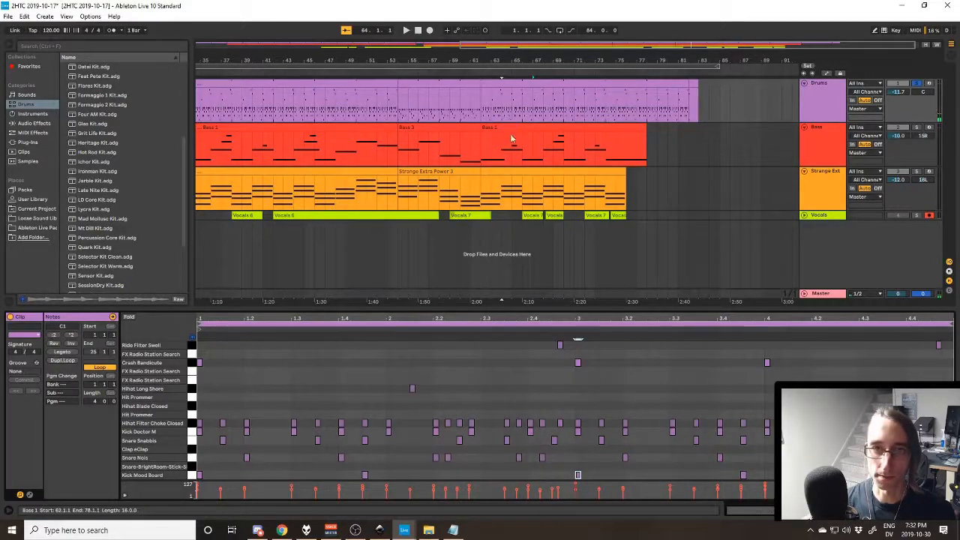
- Turn off solo on Drums and play all tracks from the Strange Extra Power section starting at bar 62, stopping after a few bars
left_click(531, 171)
left_click(820, 201)
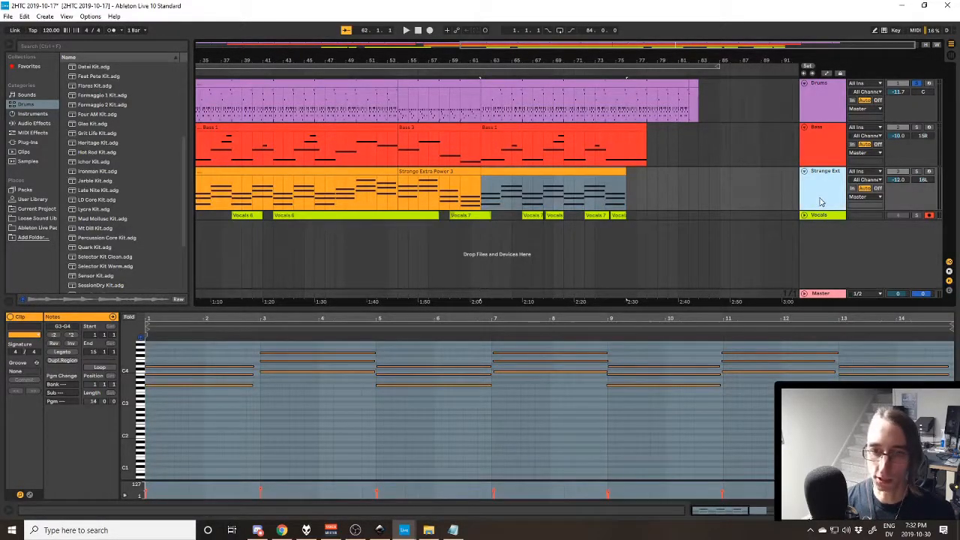
left_click(916, 84)
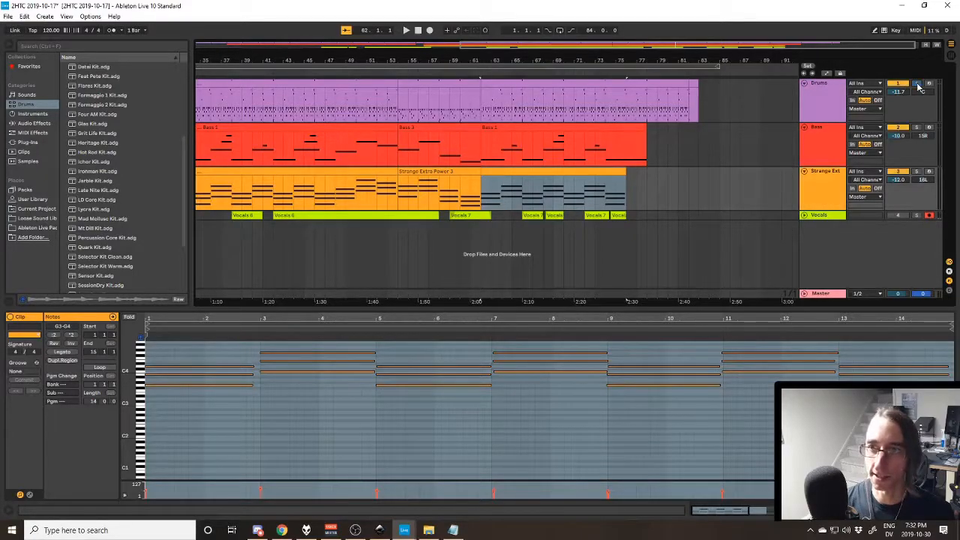
left_click(822, 187)
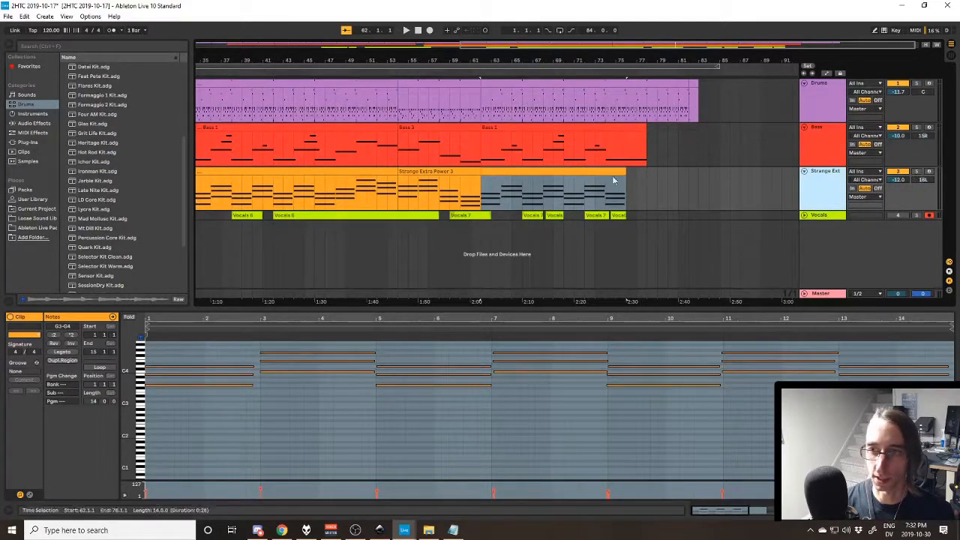
key("space")
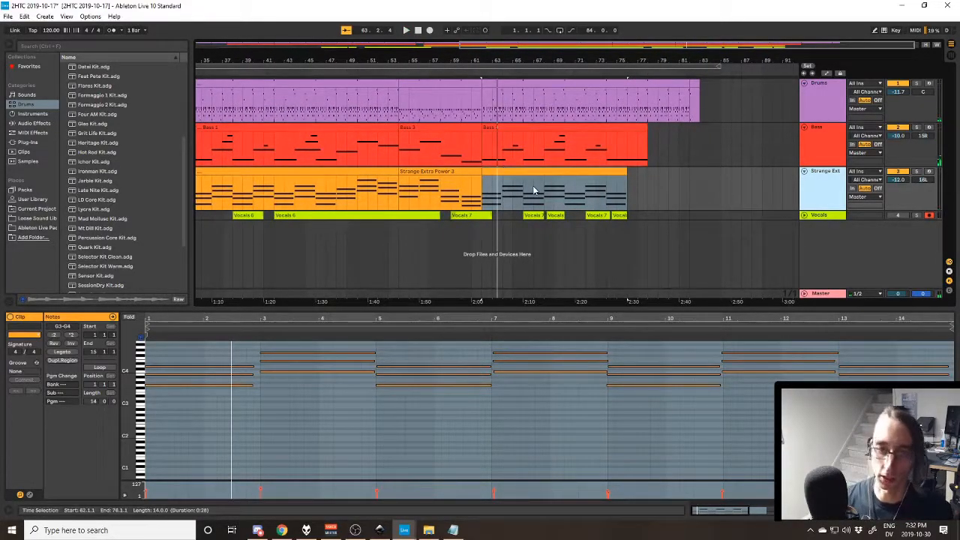
key("space")
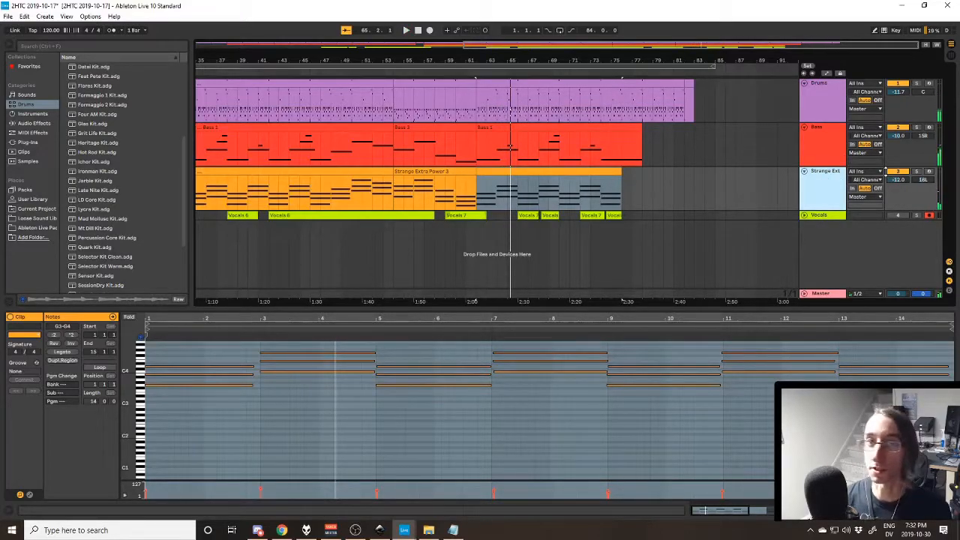
left_click(804, 172)
left_click(804, 129)
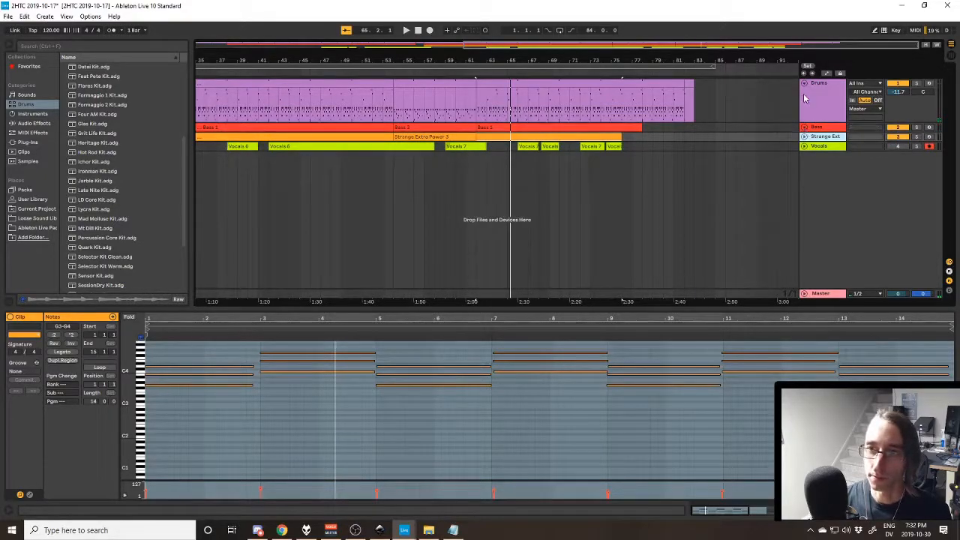
left_click(804, 136)
left_click(804, 128)
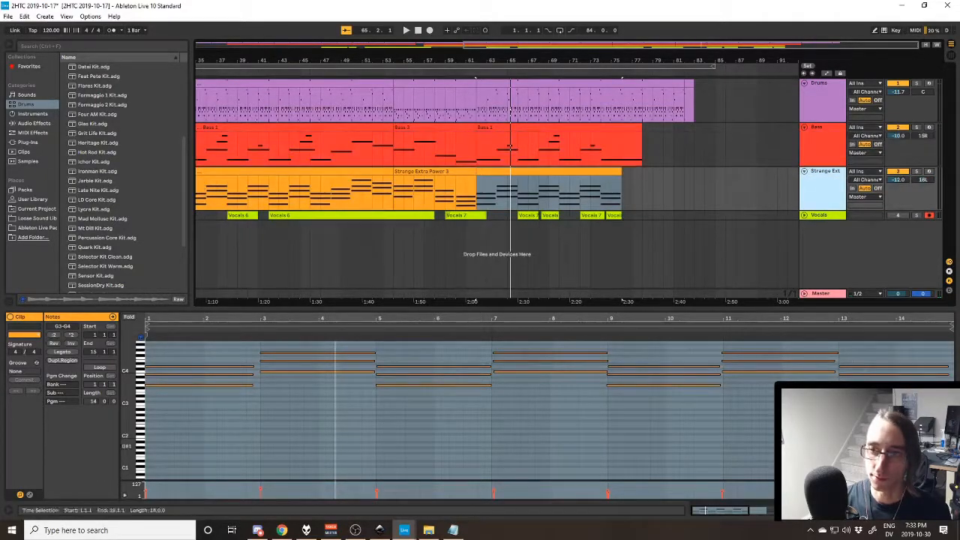
- Play the arrangement from the Bass section starting at bar 30, and jump ahead to shortly before the bar 54 section
left_click(810, 216)
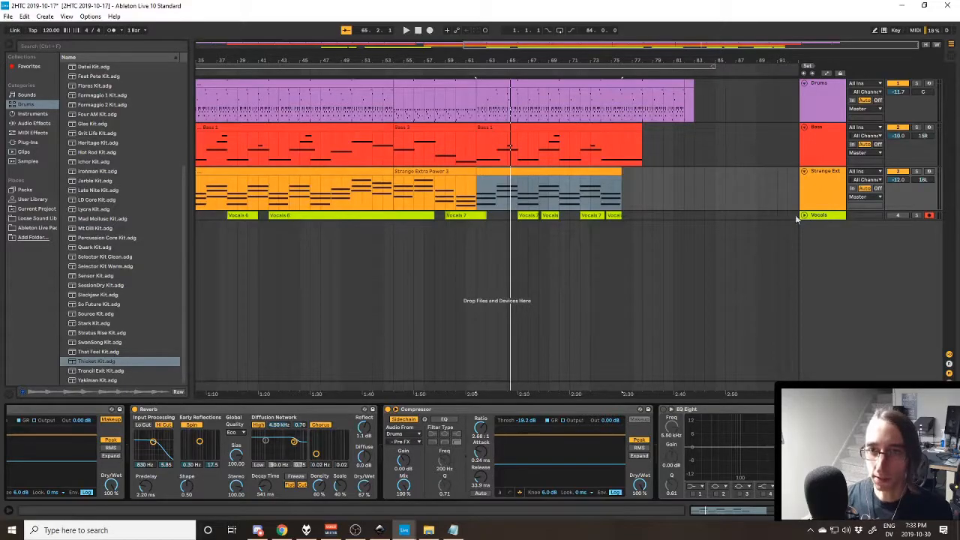
left_click(311, 127)
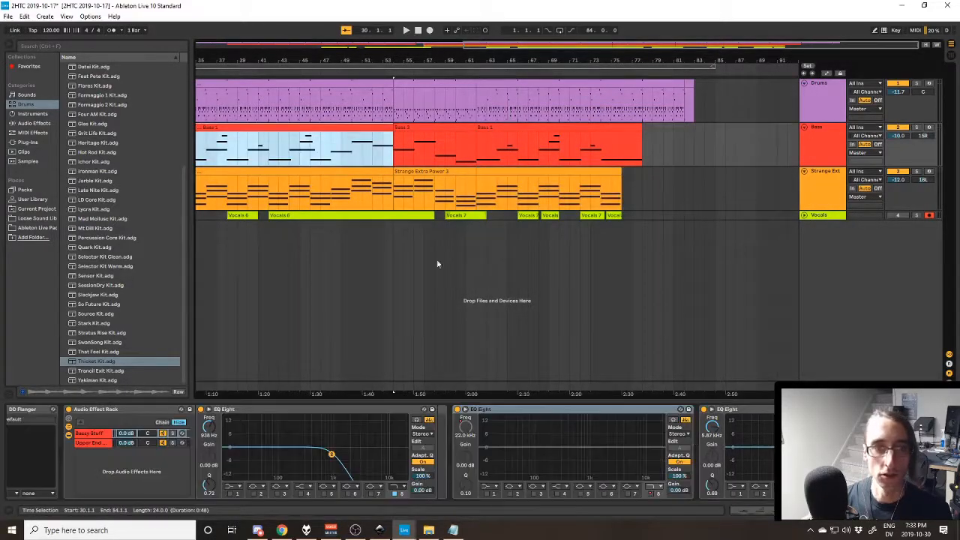
key("space")
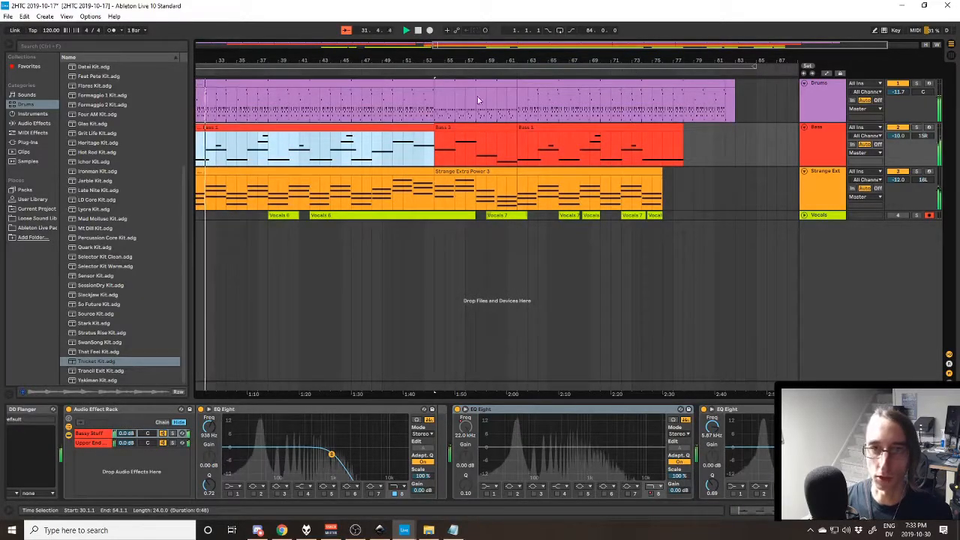
left_click(404, 93)
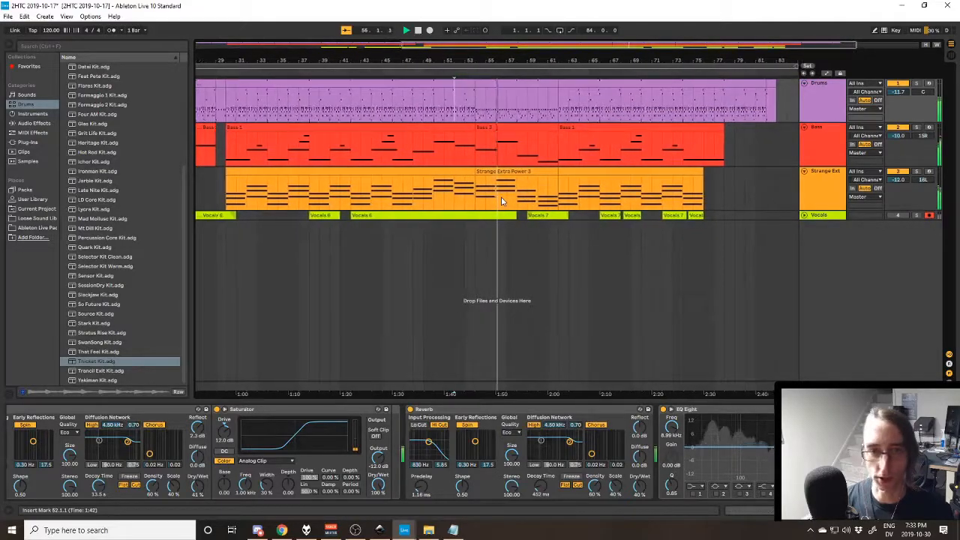
- Select the Drums section starting at bar 62 and restart playback from there
left_click(589, 83)
key("space")
key("space")
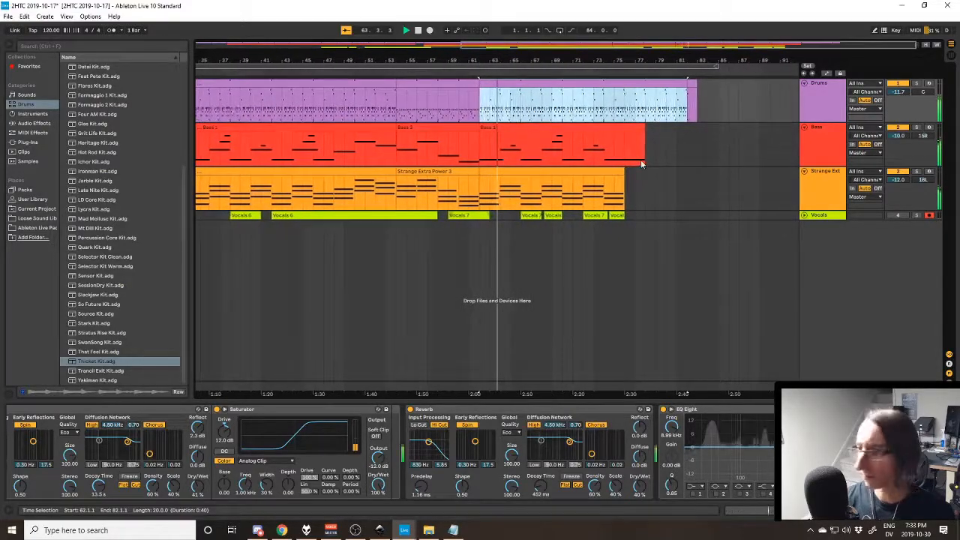
- Place the insert marker at bar 74 on the Strange Extra Power track and play the song's ending from there
left_click(600, 204)
key("space")
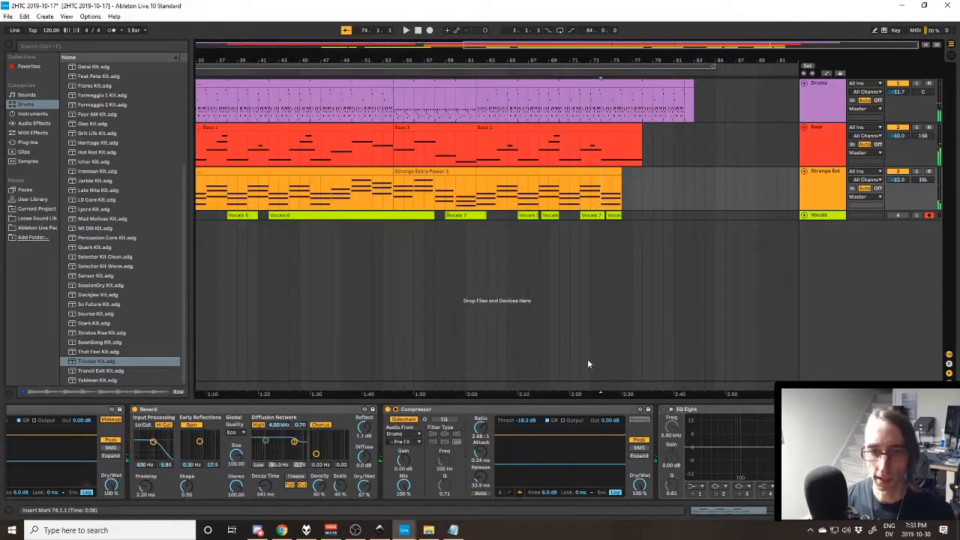
left_click_drag(594, 393, 918, 381)
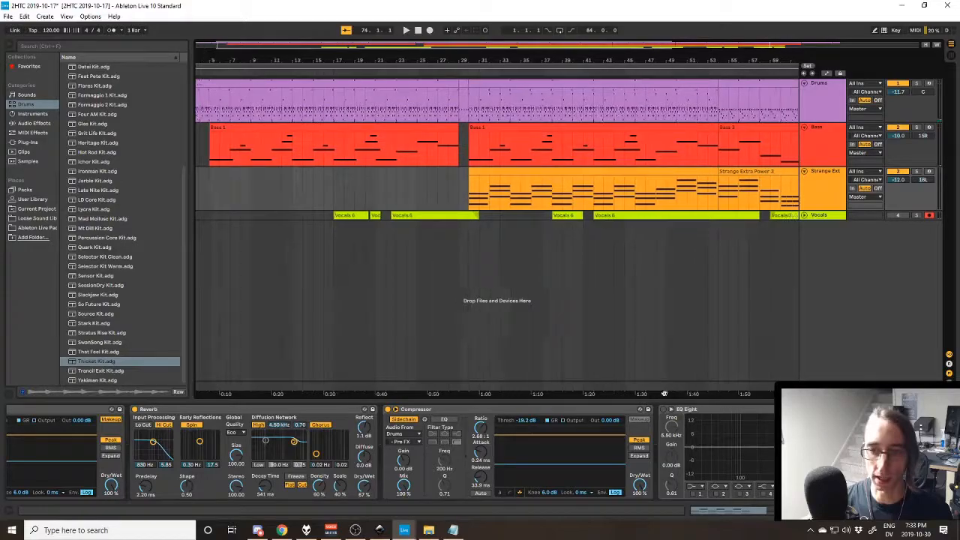
left_click_drag(690, 390, 286, 377)
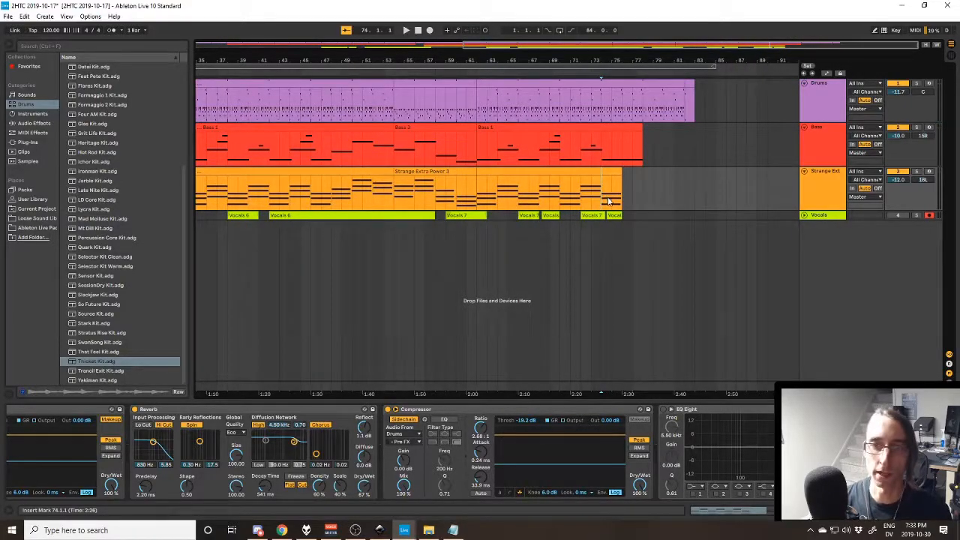
key("space")
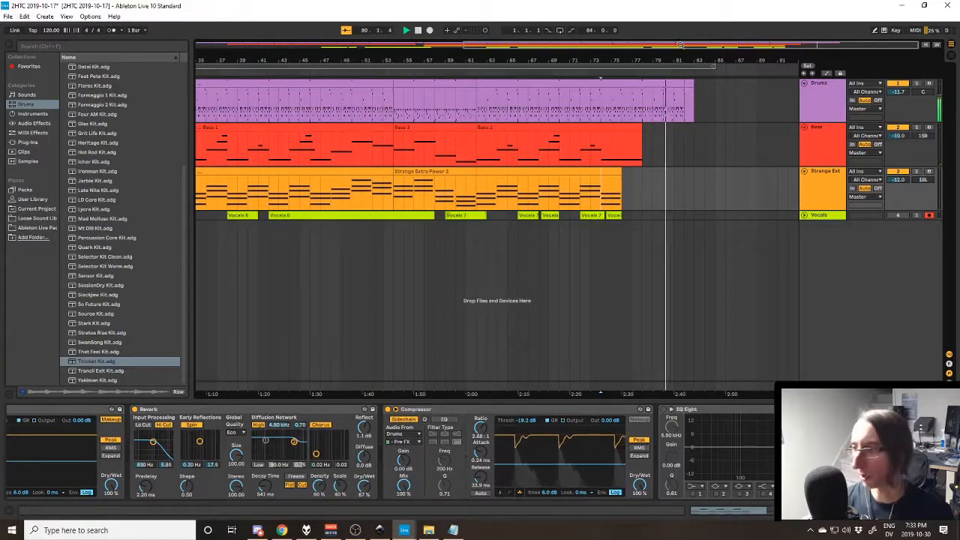
- Open the final Drums clip at bar 82 in the note editor and examine its Crash Bandicute and Kick Mood Board notes
left_click(692, 84)
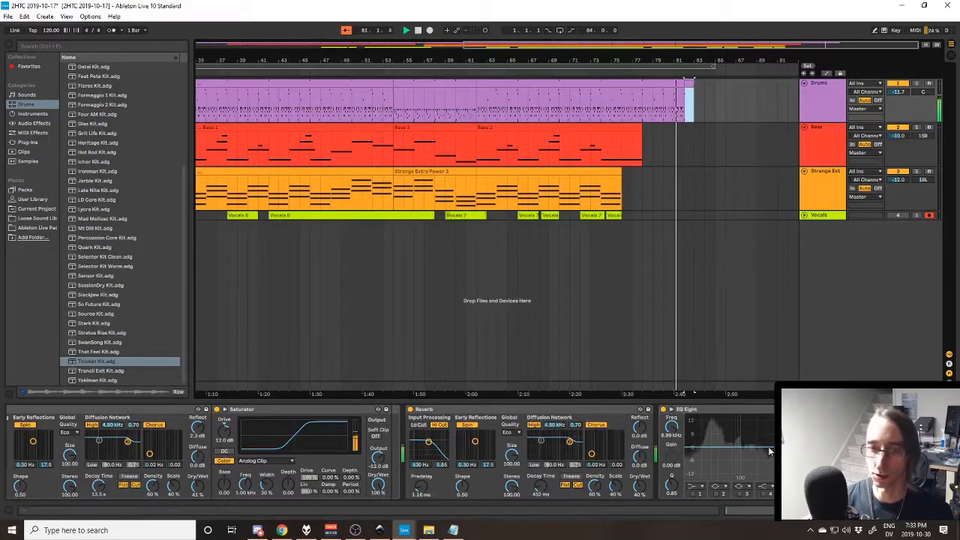
left_click(752, 510)
scroll(337, 381, "up", 1)
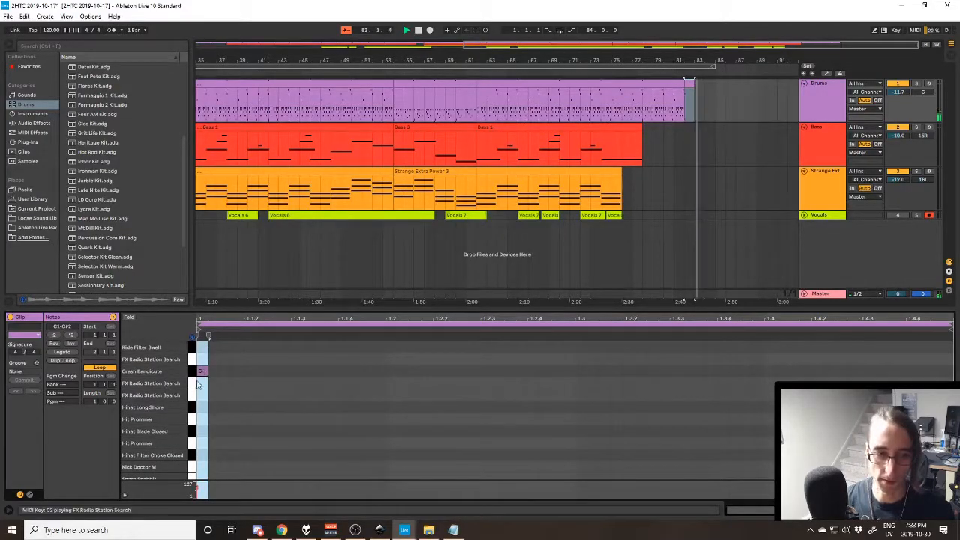
scroll(204, 420, "down", 3)
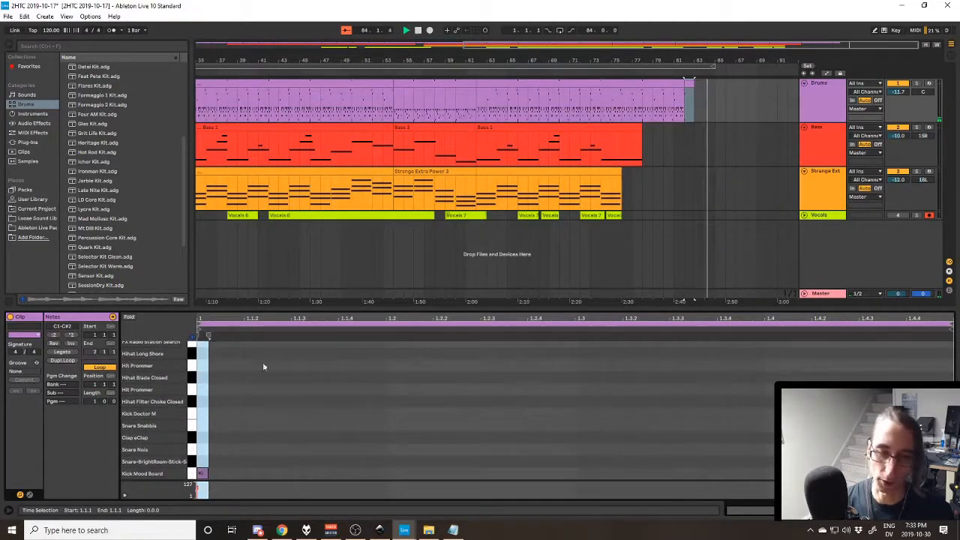
scroll(277, 352, "up", 3)
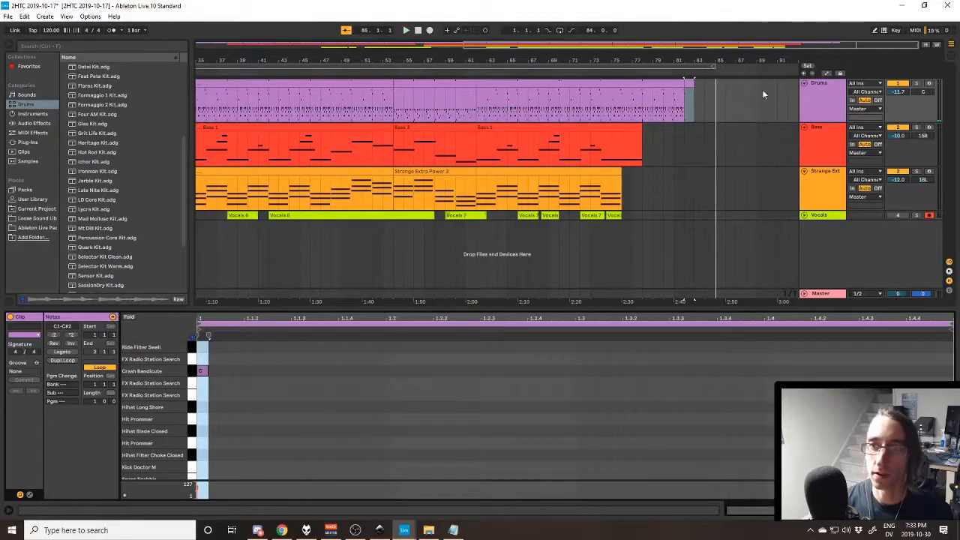
- Return to the start of the arrangement, unfold the Vocals track and display its device chain
left_click(851, 105)
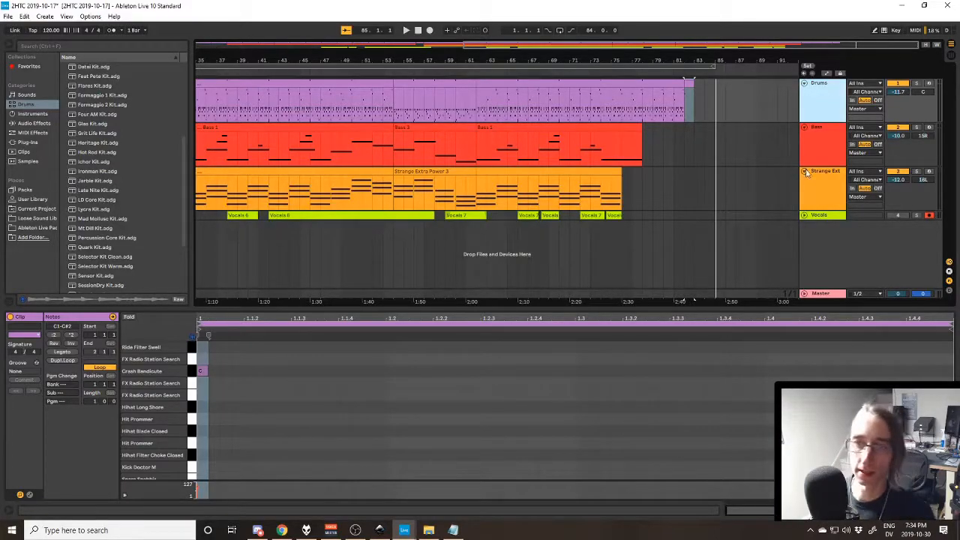
left_click(441, 293)
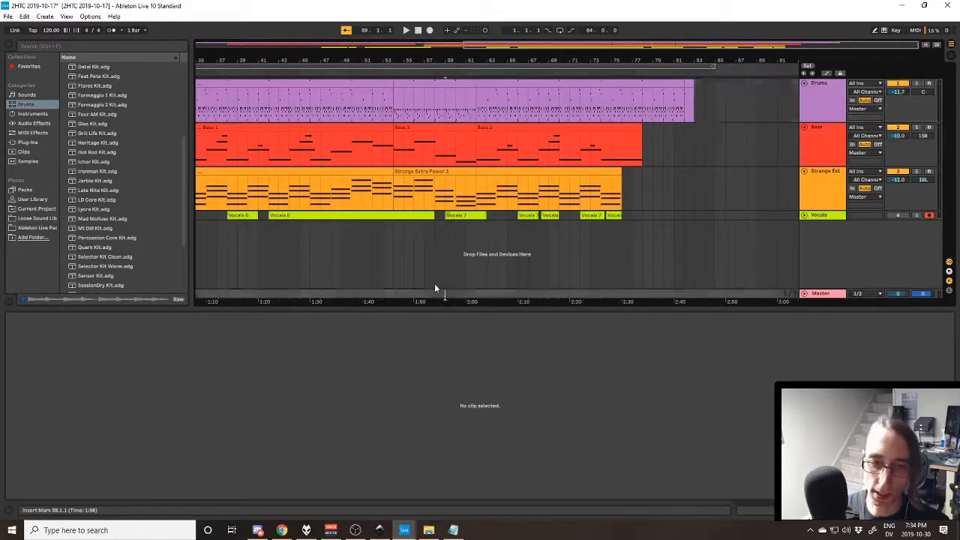
key("Home")
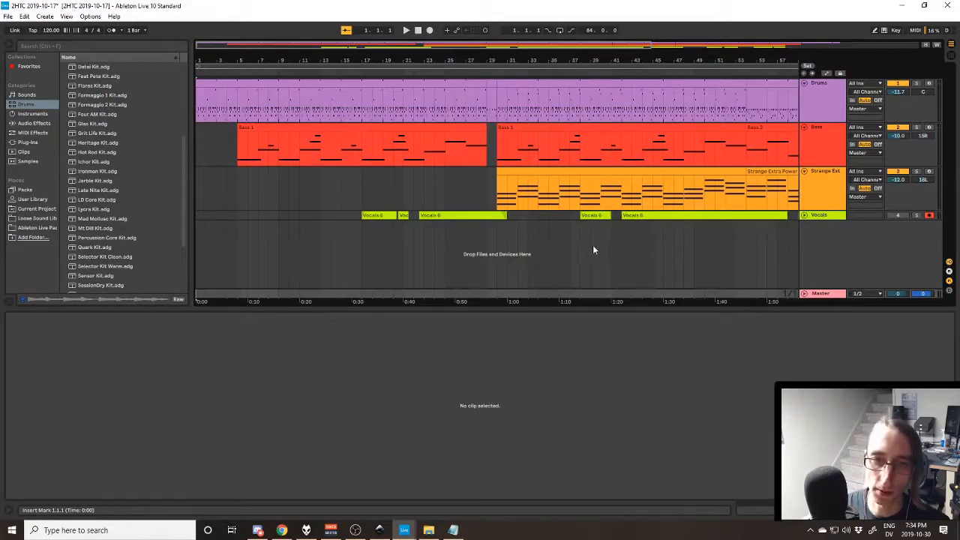
left_click(804, 216)
left_click(825, 225)
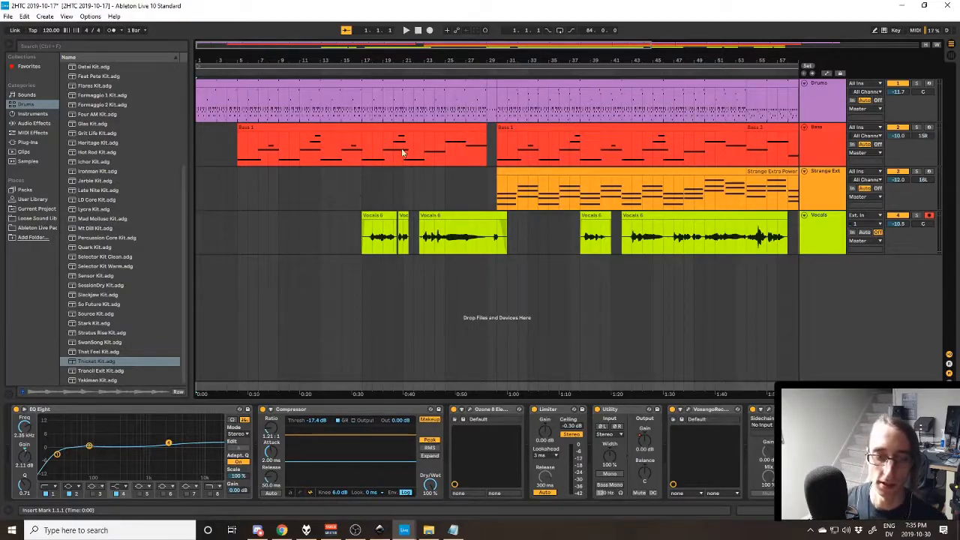
- View the song lyrics in Notepad, return to Ableton Live, and select the first Vocals 6 clip at bar 17
left_click(453, 530)
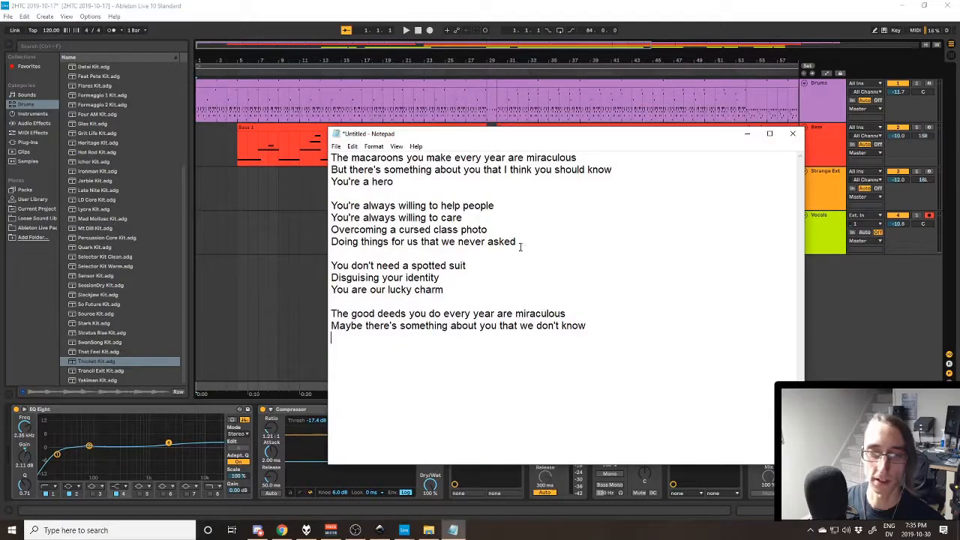
left_click(502, 6)
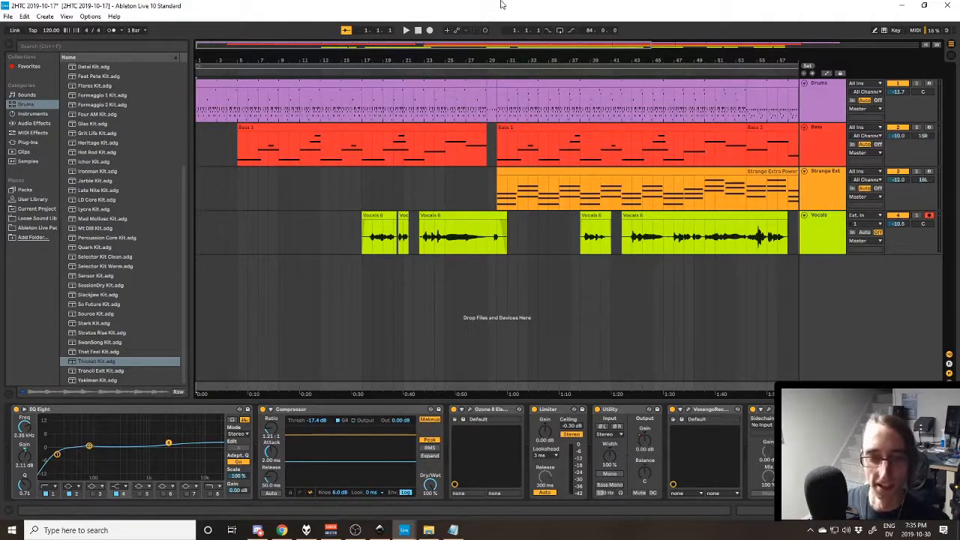
left_click(386, 216)
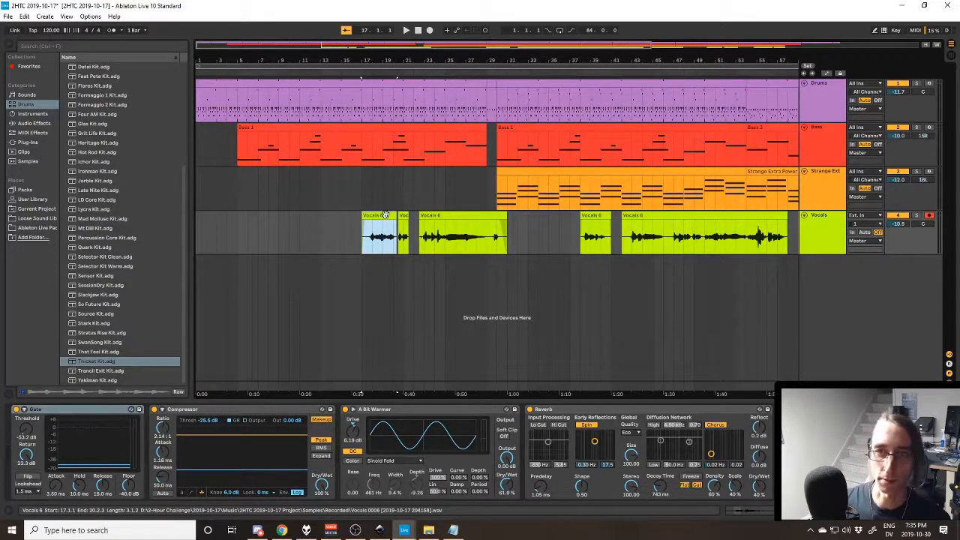
- Select the Drums, Bass and Strange Extra Power tracks together, and return to the first Vocals 6 clip at bar 17
left_click(831, 109)
left_click(831, 149)
left_click(831, 188)
left_click(830, 108)
left_click(827, 135, "shift")
left_click(831, 172, "shift")
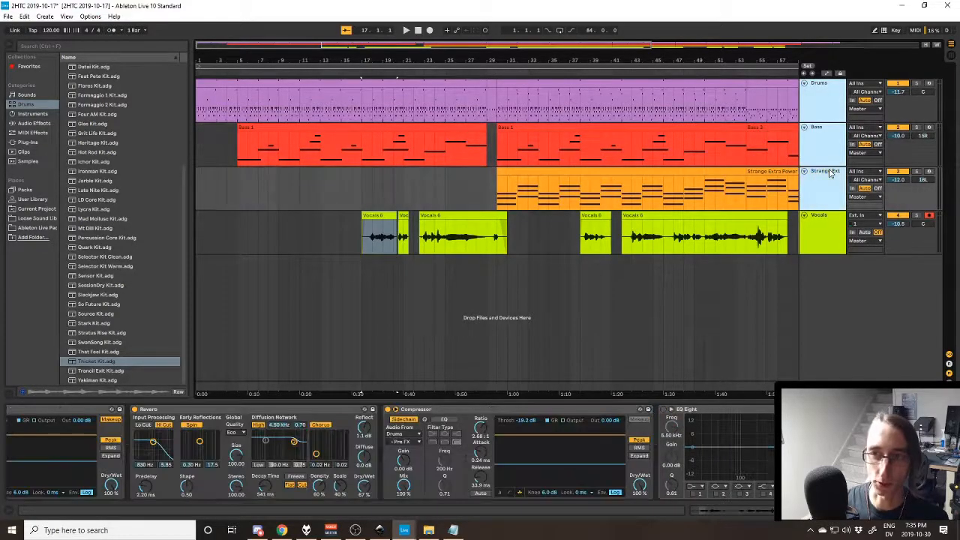
left_click(831, 113)
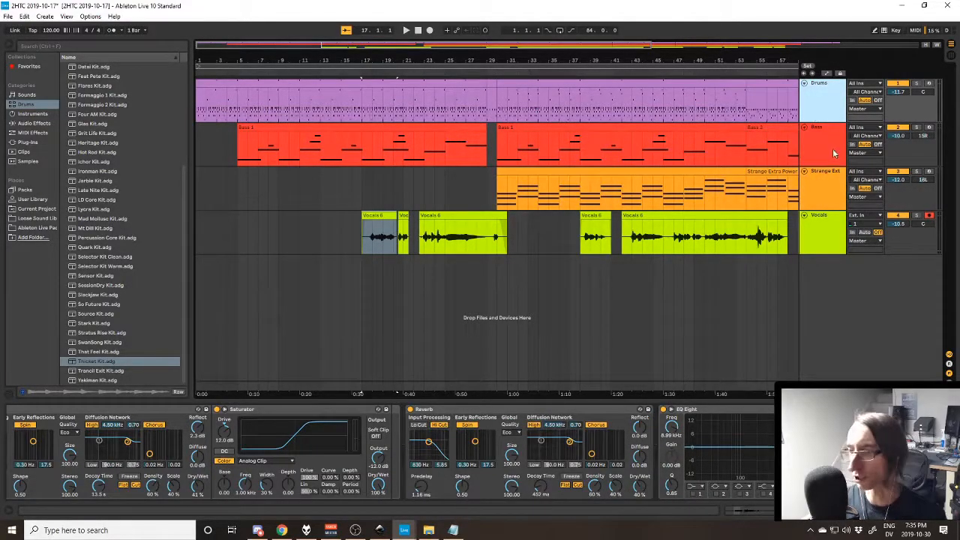
left_click(831, 227)
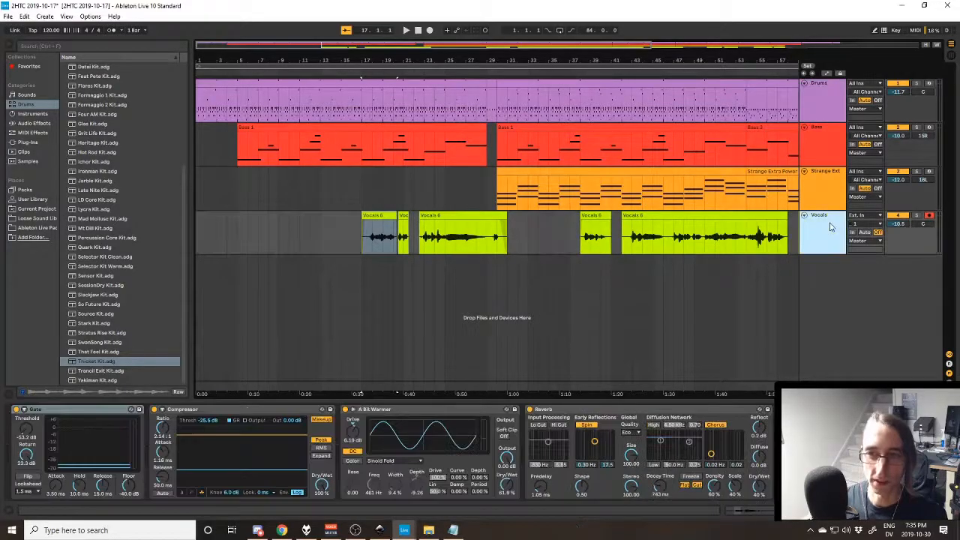
left_click(387, 216)
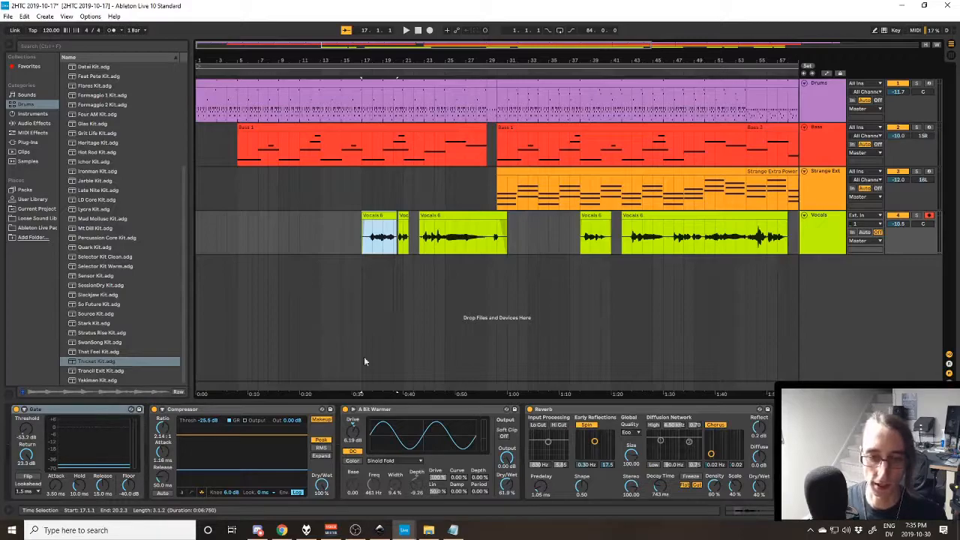
- Switch to the lyrics in Notepad and highlight the first verse, from "The macaroons" to "You're a hero"
left_click(453, 531)
left_click_drag(407, 182, 331, 157)
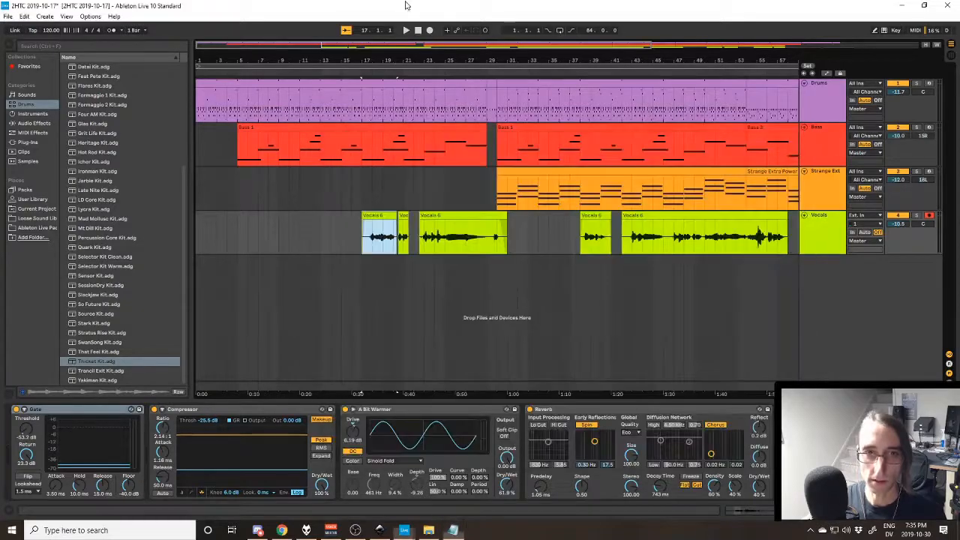
key("alt+Tab")
- In Ableton Live, mark bars 15 to 29 on the Vocals track, and reselect the first Vocals 6 clip
left_click_drag(486, 229, 342, 231)
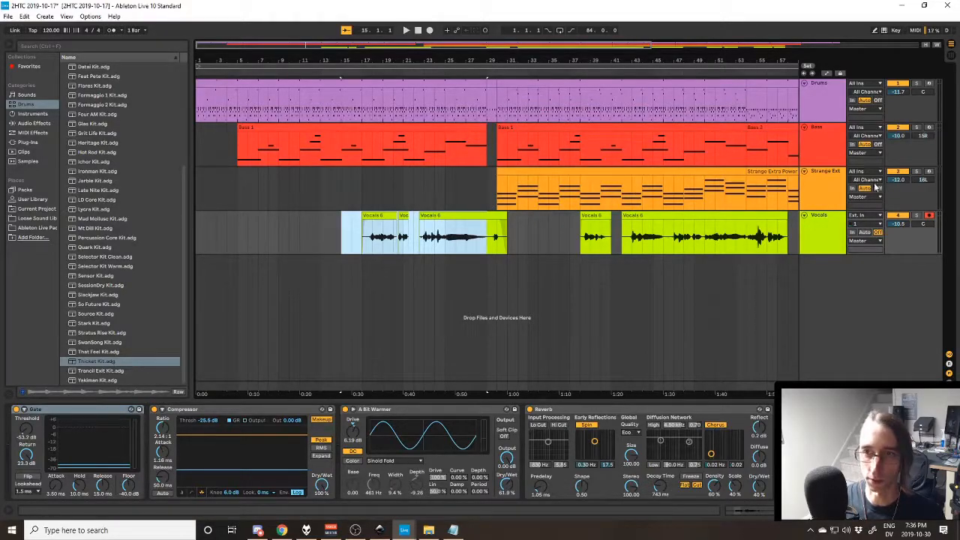
left_click(826, 194)
left_click(380, 215)
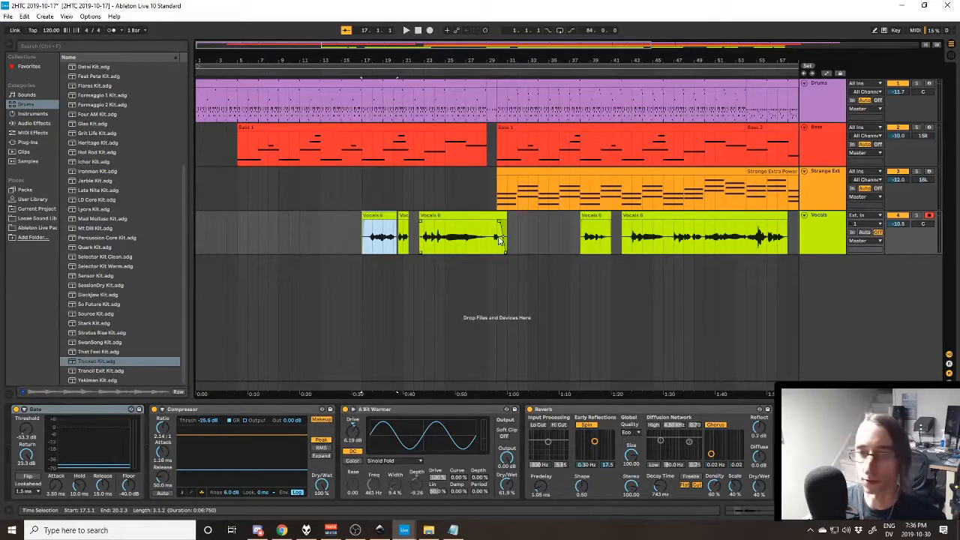
- Compare the arrangement with the lyrics in Notepad and clear the highlight on the first verse
key("alt+Tab")
key("alt+Tab")
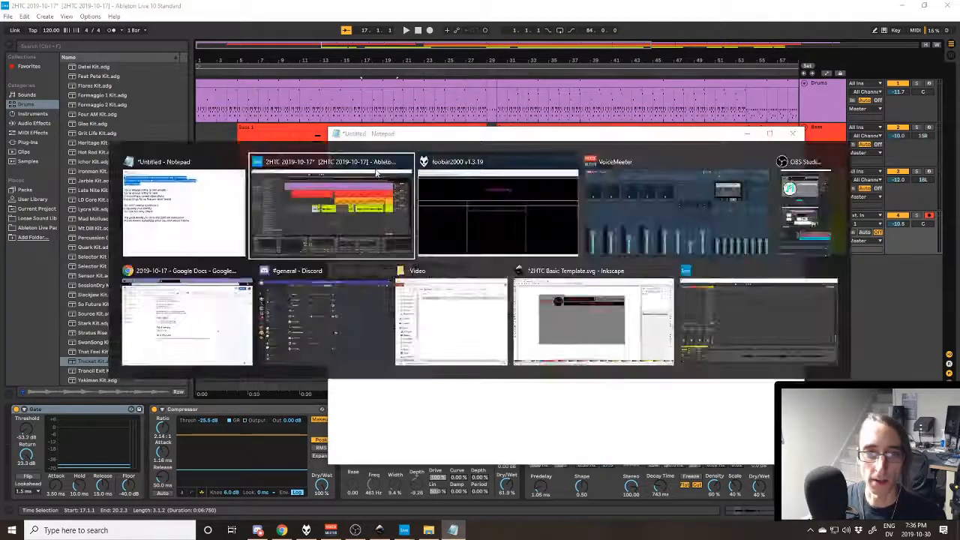
key("alt+Tab")
key("alt+Tab")
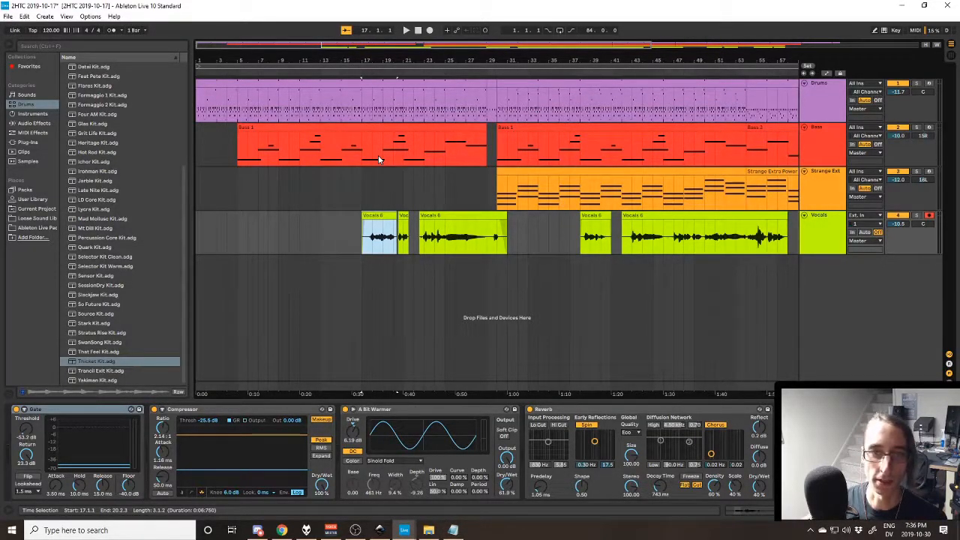
key("alt+Tab")
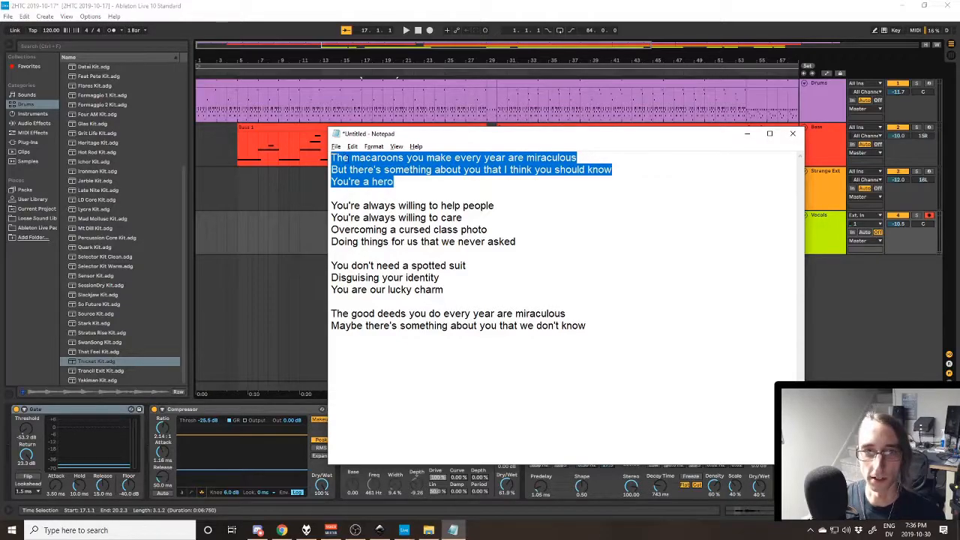
left_click(351, 158)
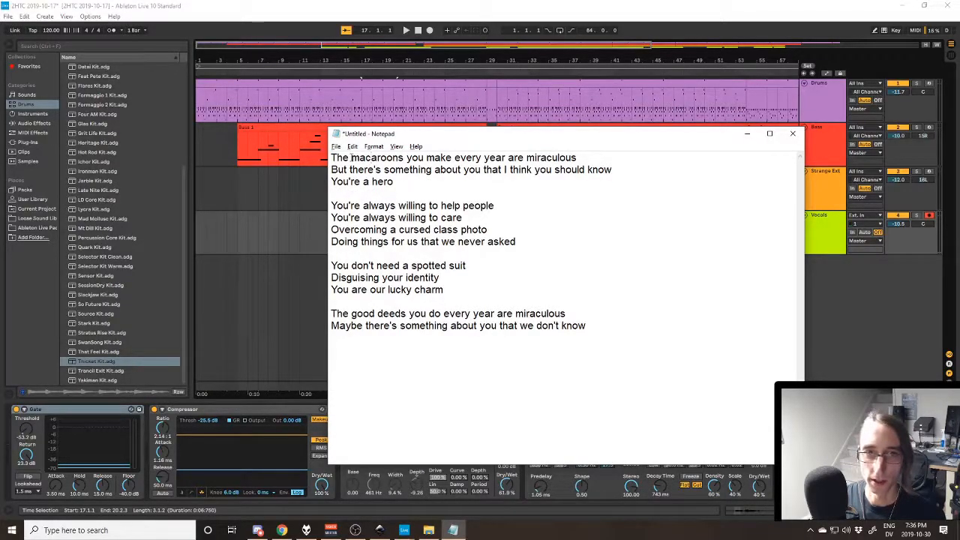
- Return from the lyrics to Ableton Live, select the one-bar section at bar 29 on the Drums track, and play it
key("alt+Tab")
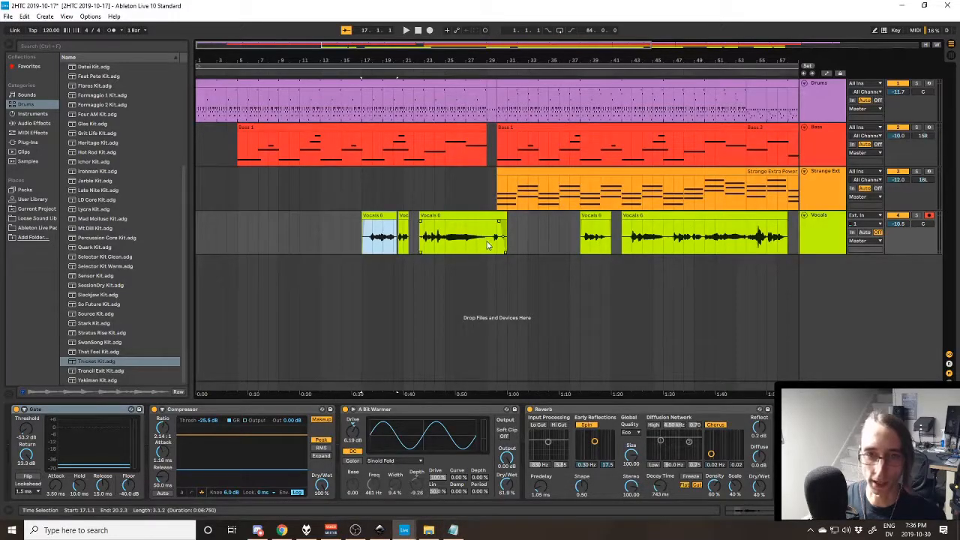
key("alt+Tab")
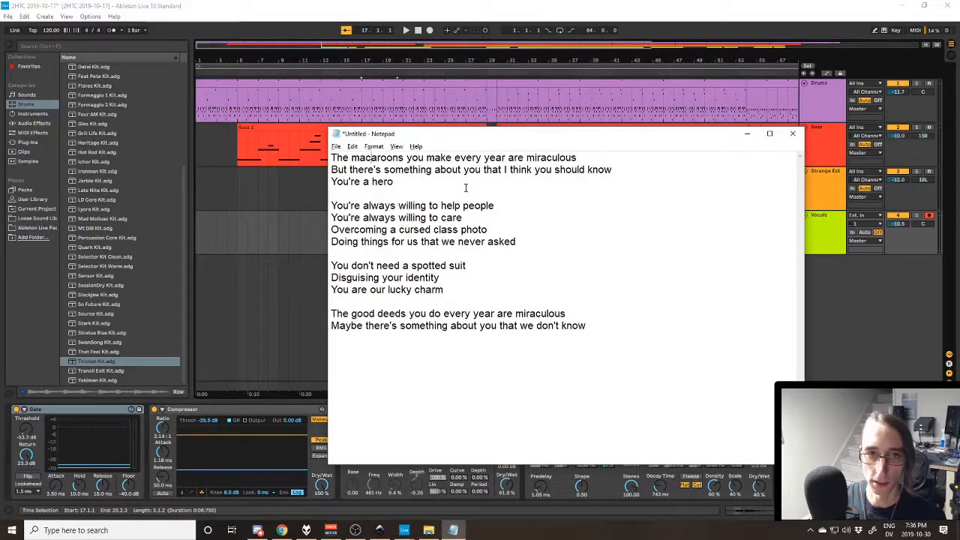
key("alt+Tab")
left_click(492, 84)
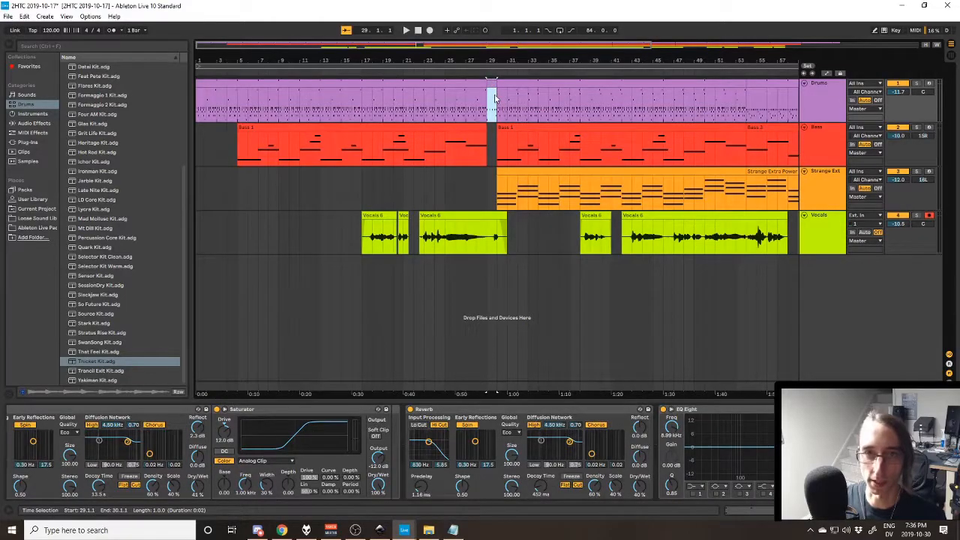
key("space")
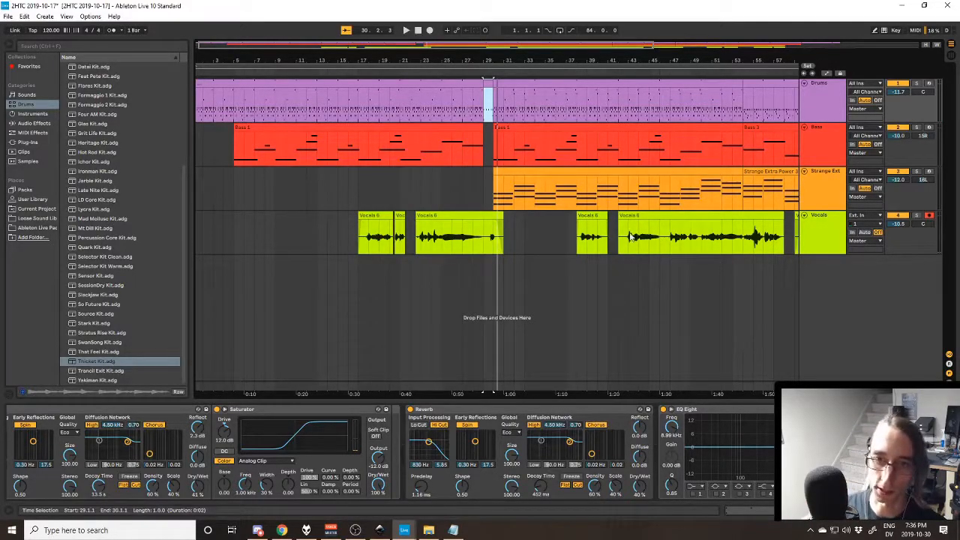
- Select the Vocals 6 clip at bar 38 and highlight the remaining verses in Notepad, from "You're always willing" onward
left_click(602, 217)
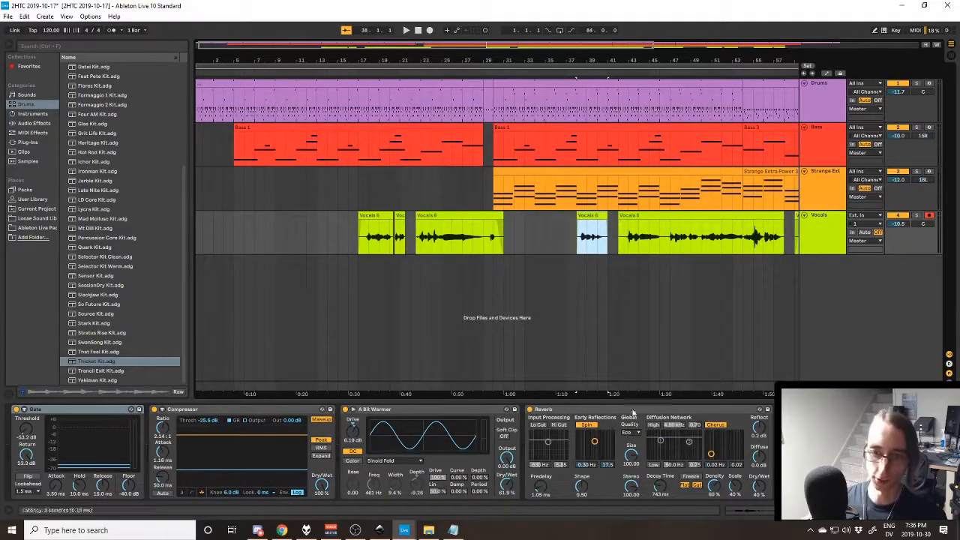
left_click_drag(671, 393, 680, 367)
key("alt+Tab")
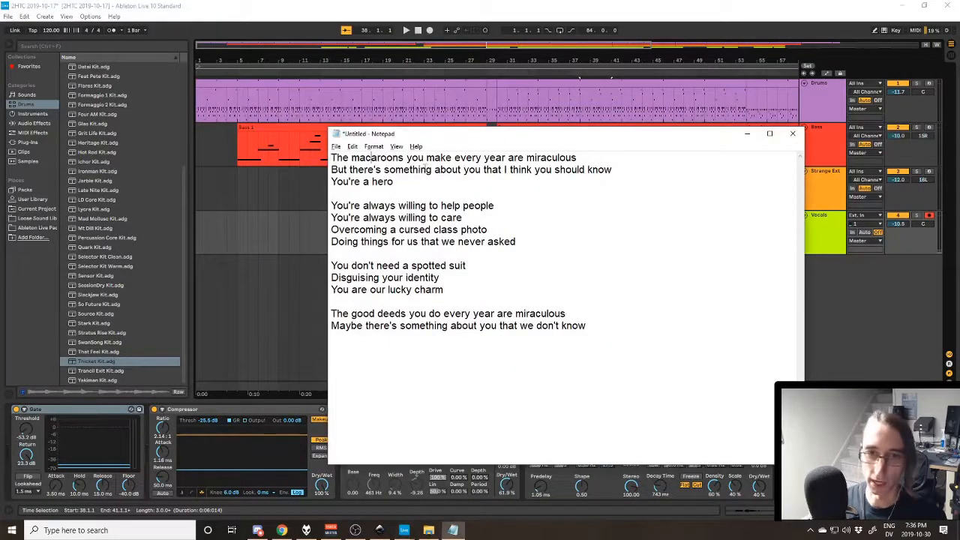
left_click_drag(336, 206, 655, 382)
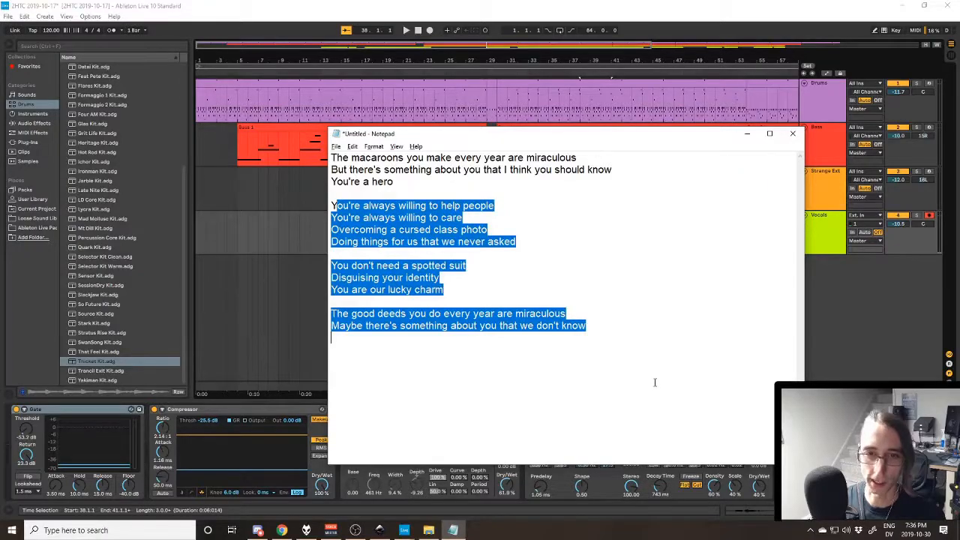
left_click(654, 383)
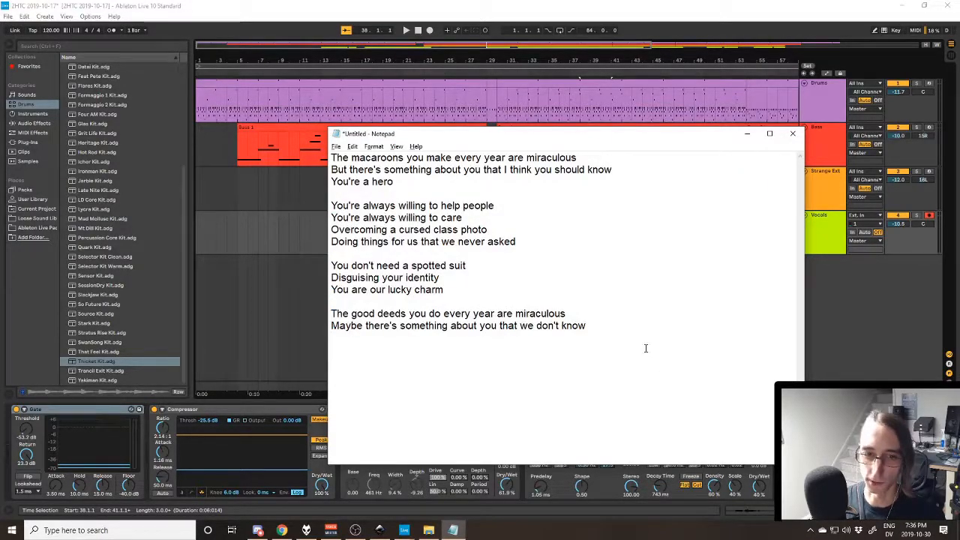
- Go through the lyrics and highlight the line "You're always willing to care", clearing the highlight at the end
left_click(429, 184)
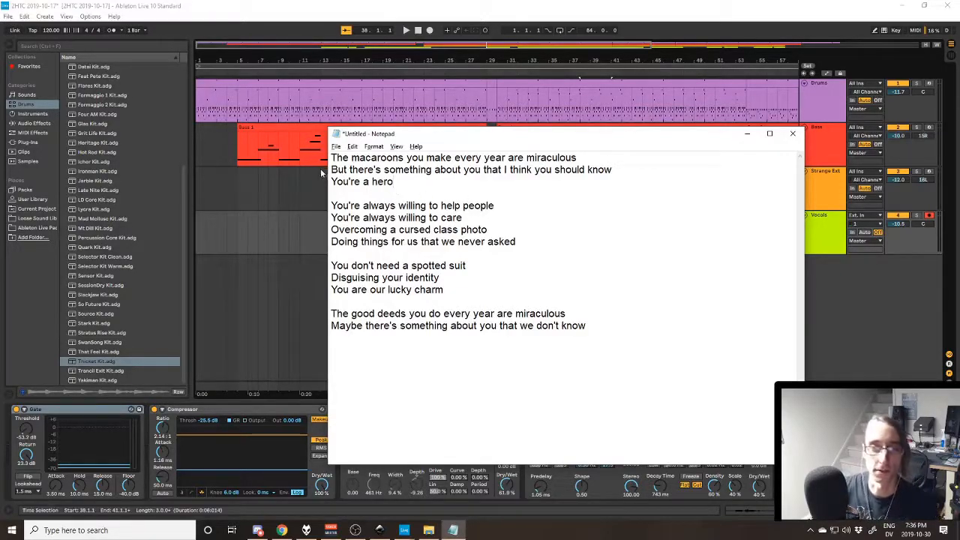
left_click_drag(715, 383, 348, 172)
left_click(524, 242)
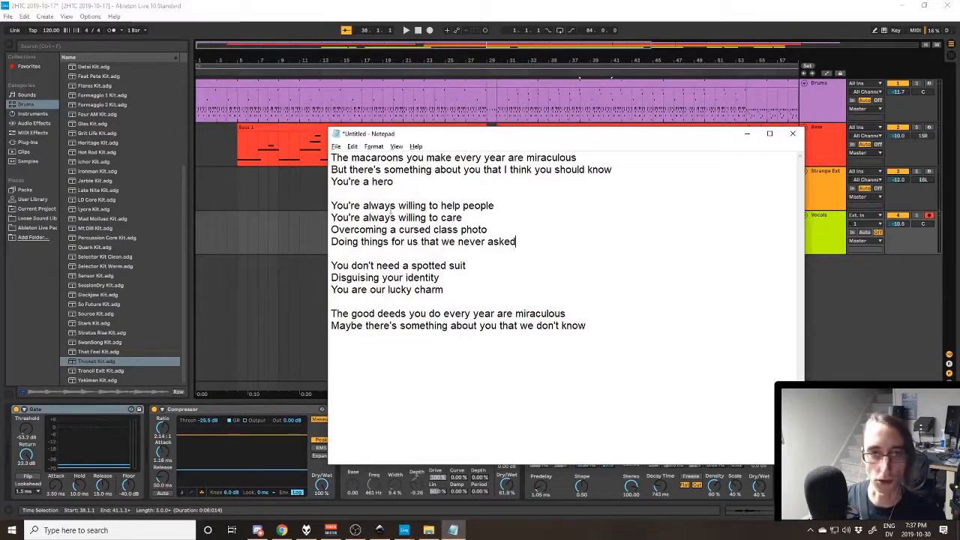
left_click_drag(465, 218, 301, 222)
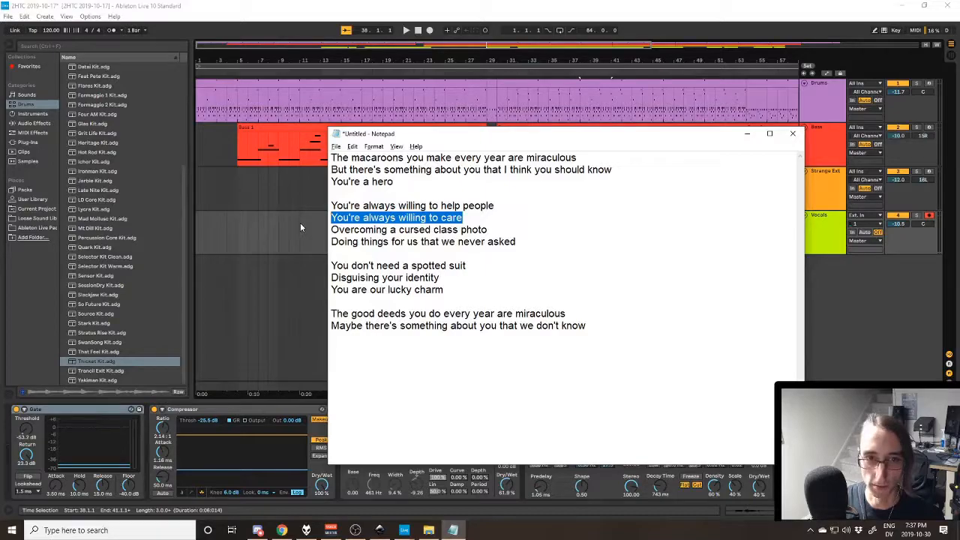
left_click(531, 217)
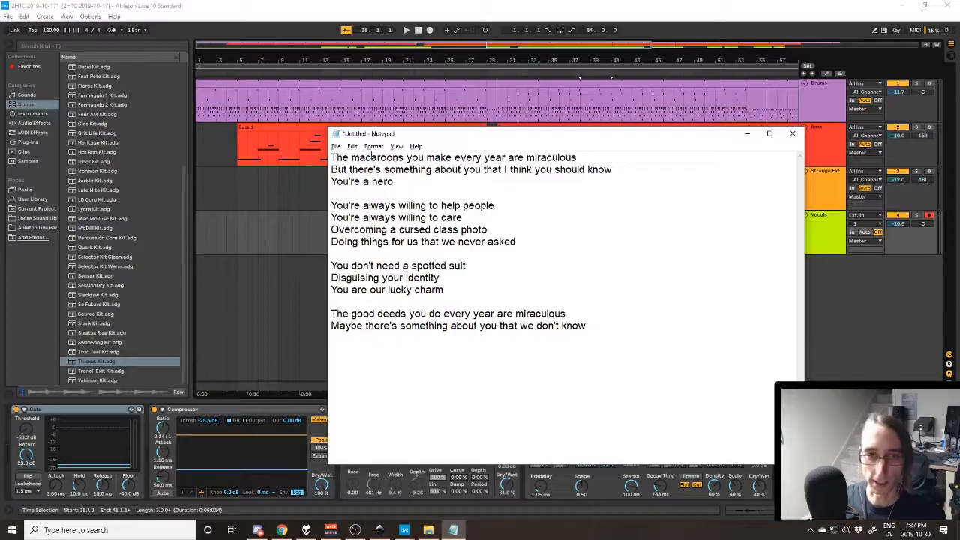
- Highlight the words "miraculous" and "macaroons" in the first lyric line, leaving only "macaroons" selected
left_click_drag(331, 157, 390, 170)
left_click(406, 170)
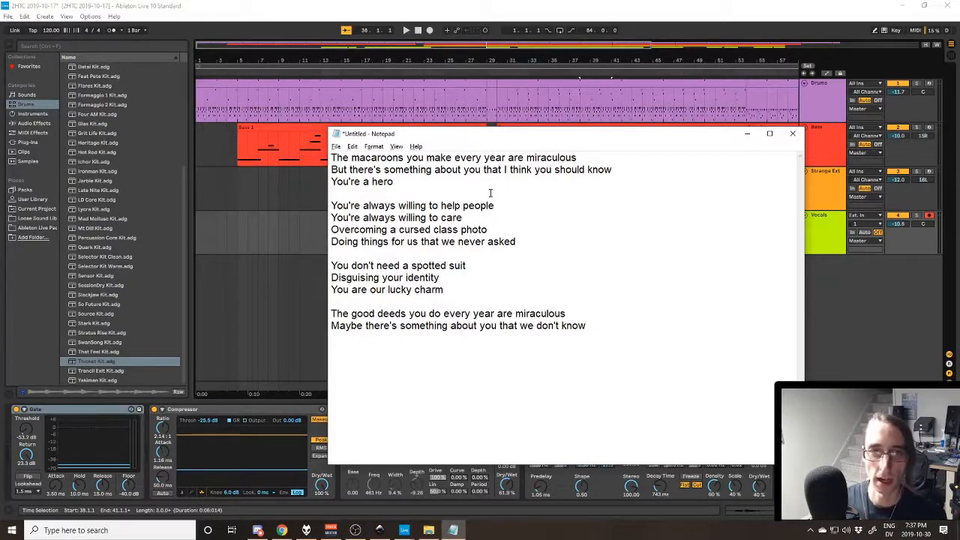
double_click(552, 158)
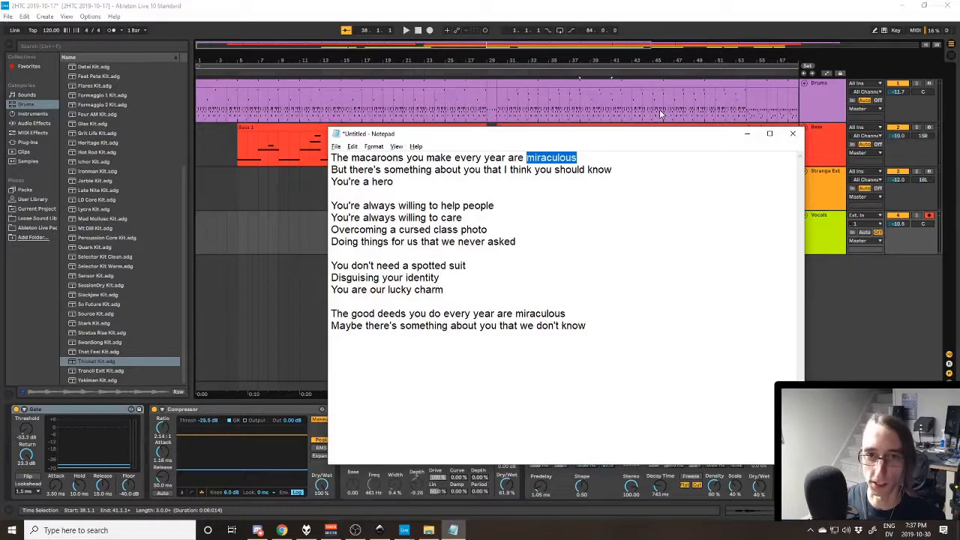
double_click(375, 158)
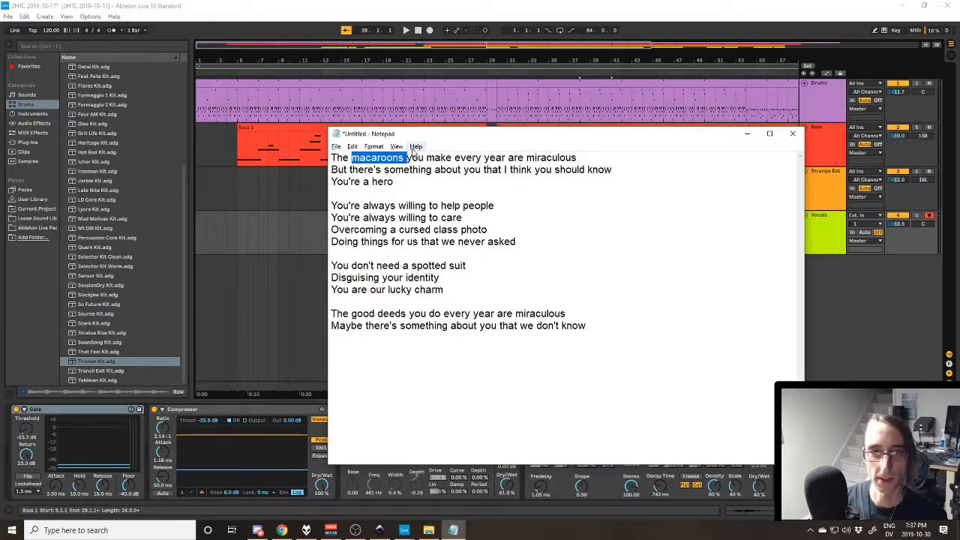
double_click(385, 156)
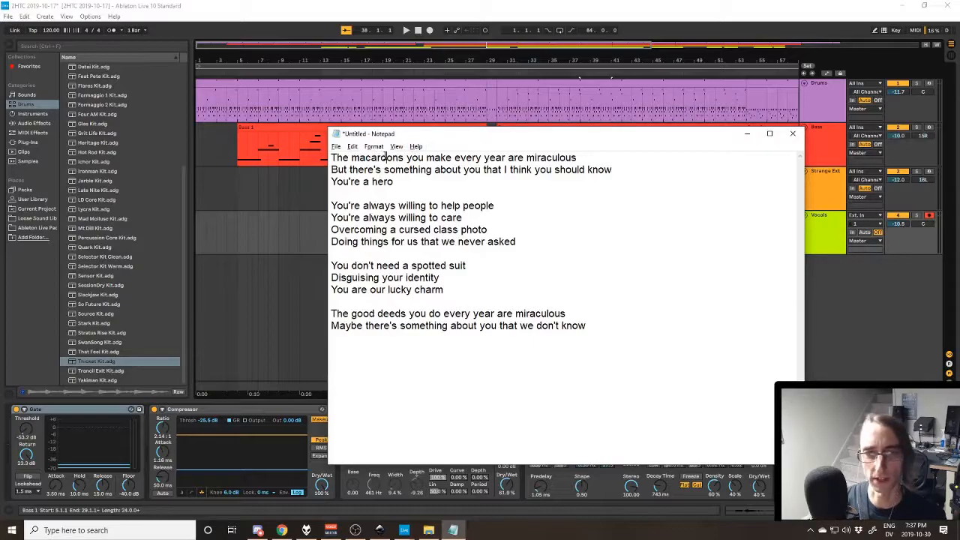
key("Left")
key("ctrl+shift+Right")
key("shift+Left")
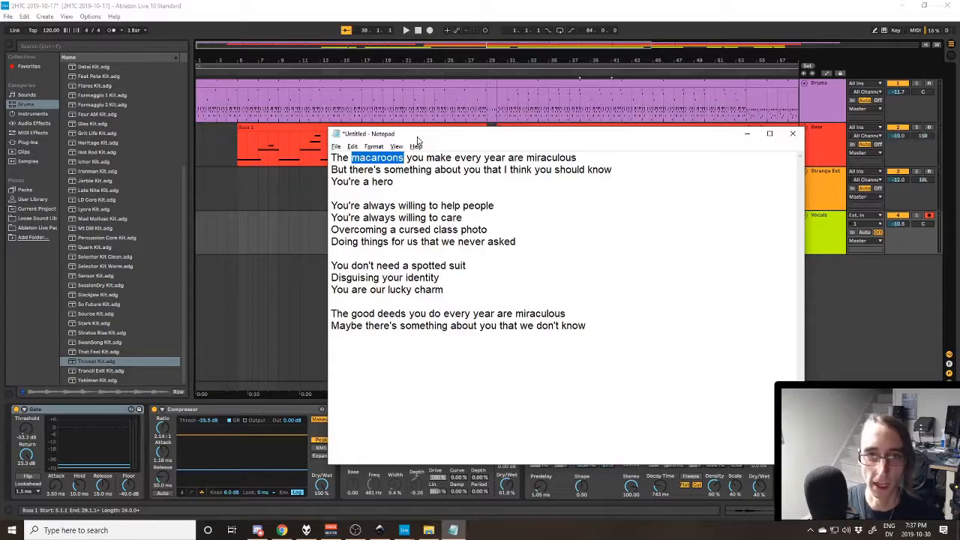
- Highlight the second and third lyric lines, from "But there's something about you" to "You're a hero"
key("Down")
key("Home")
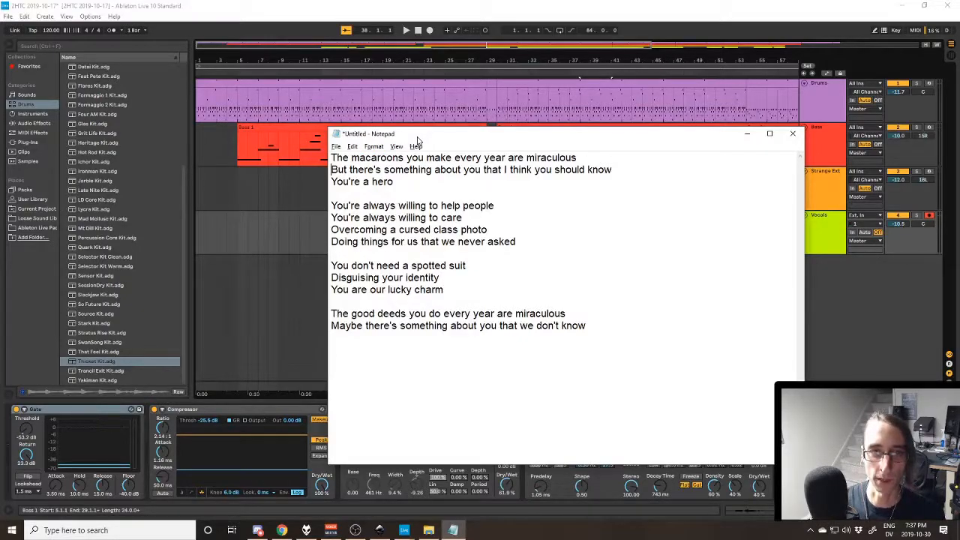
key("shift+Down")
key("shift+End")
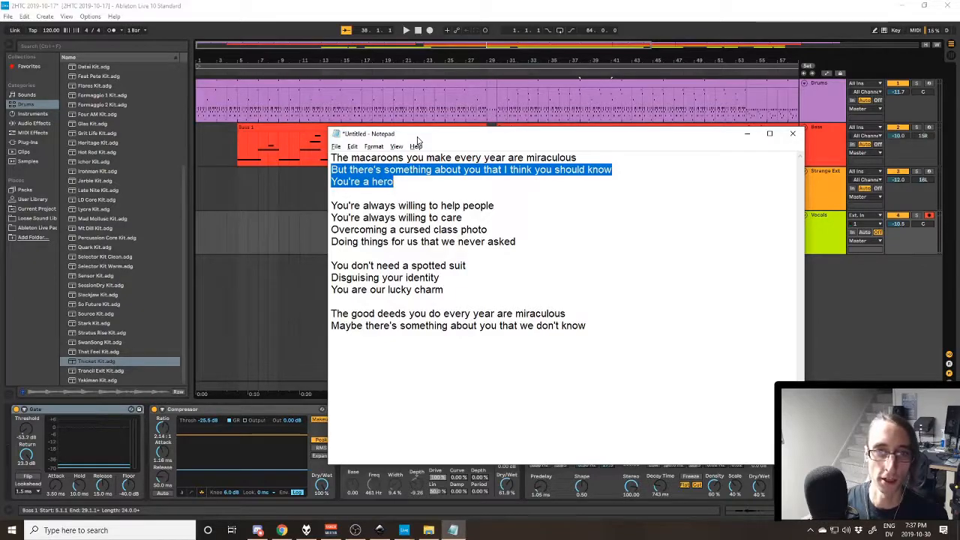
- Highlight the two lines "You're always willing to help people" and "You're always willing to care"
key("Down")
key("Down")
key("shift+End")
key("shift+Down")
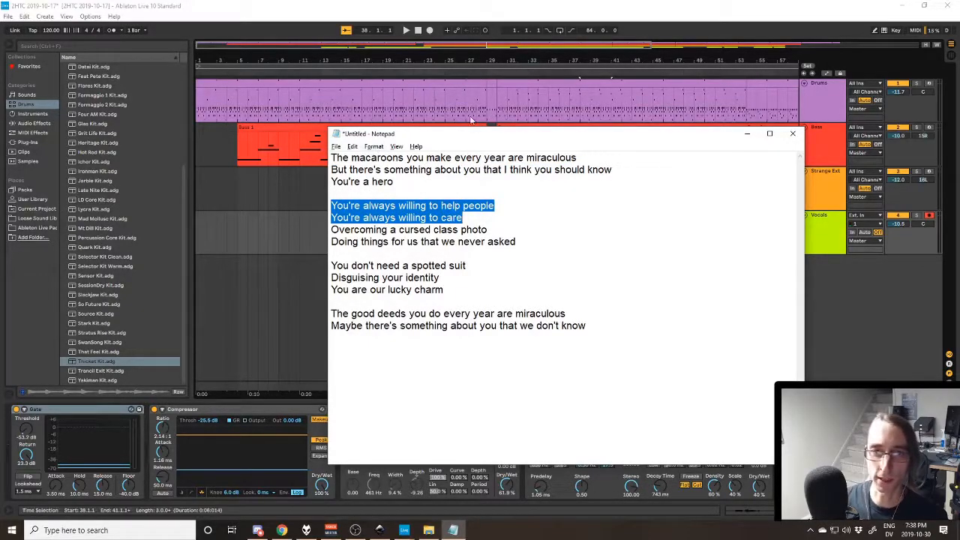
- Switch back to Ableton Live and select the Drums through Strange Extra Power tracks
key("alt+Tab")
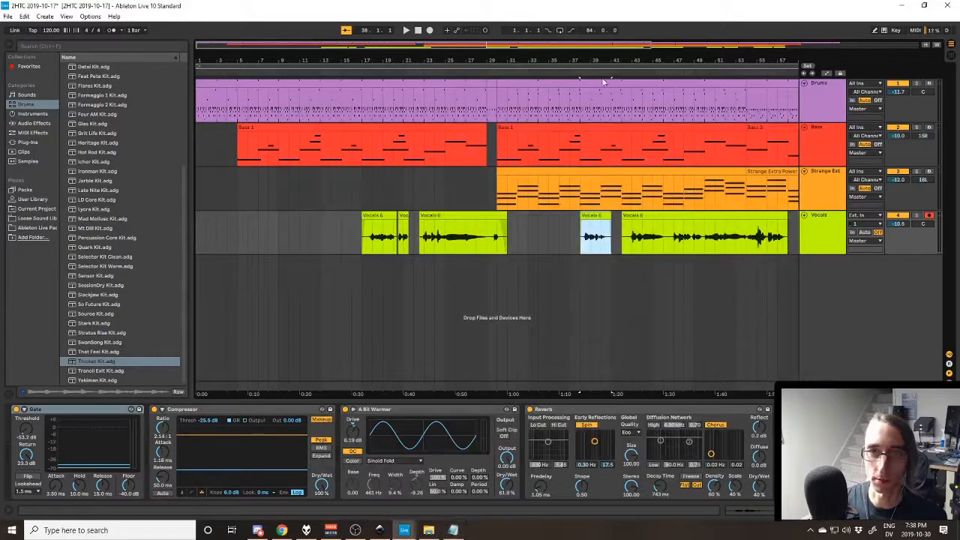
left_click(818, 105)
left_click(815, 181, "shift")
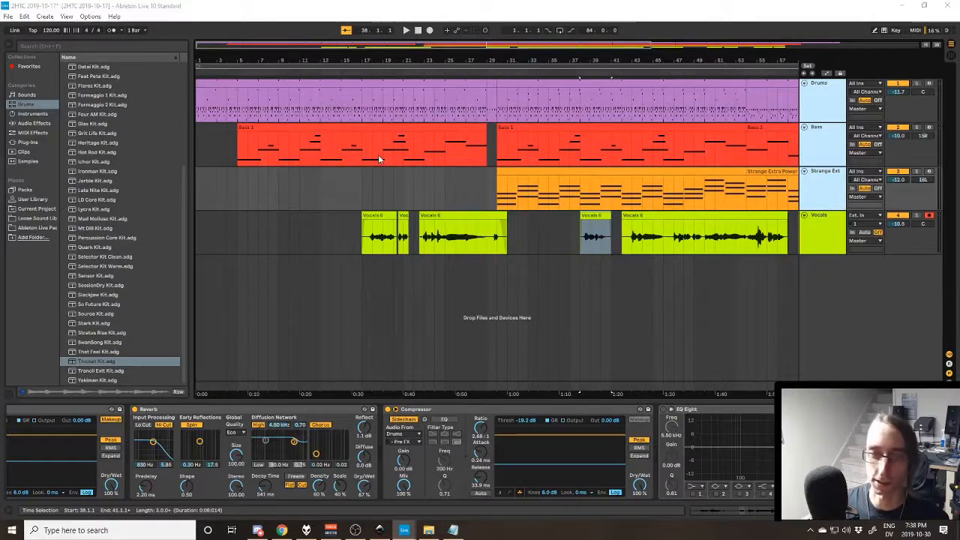
- Bring up the lyrics in Notepad again, shift its window slightly, and clear the highlighted lines
key("alt+Tab")
left_click_drag(525, 138, 512, 135)
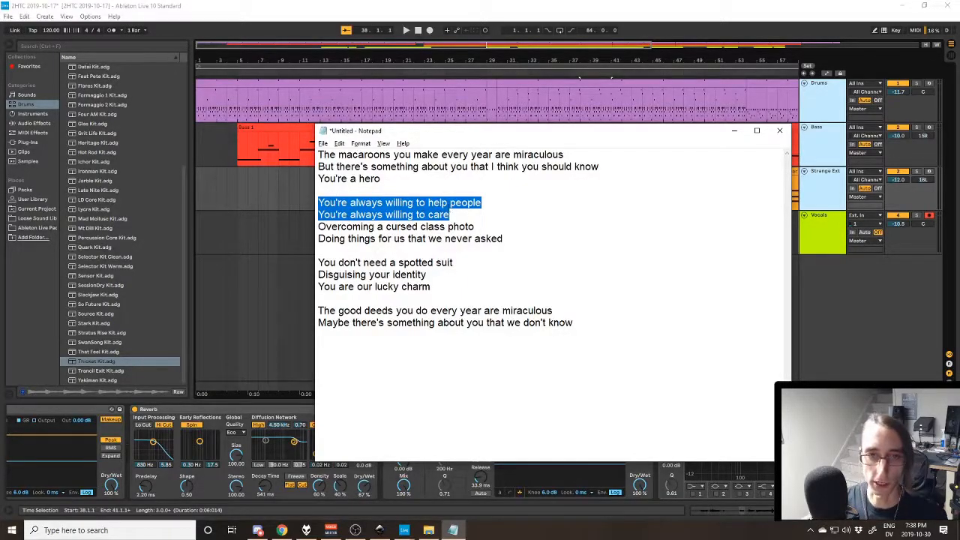
left_click(463, 216)
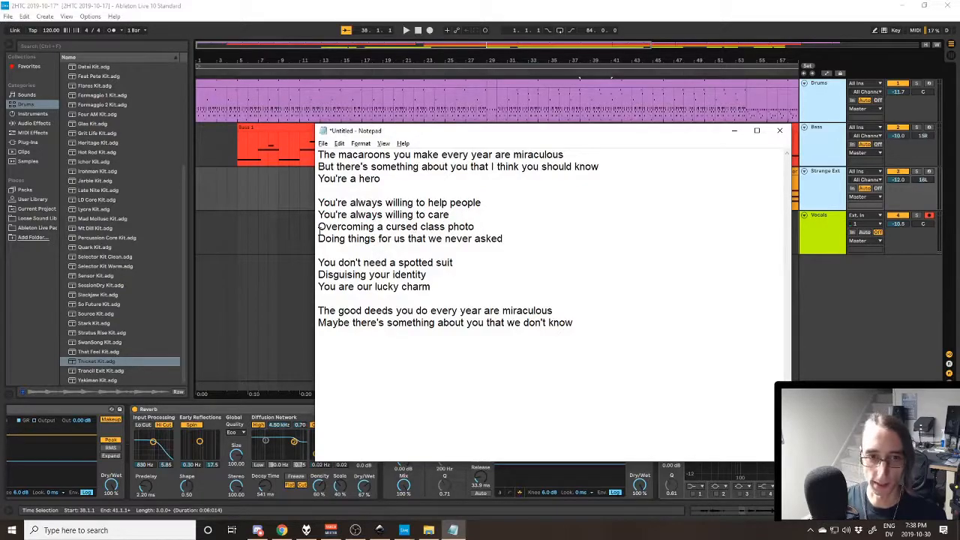
- Highlight the lyric line "Overcoming a cursed class photo", switch to Ableton Live, and play the long vocal clip that starts at bar 42
left_click_drag(320, 227, 482, 223)
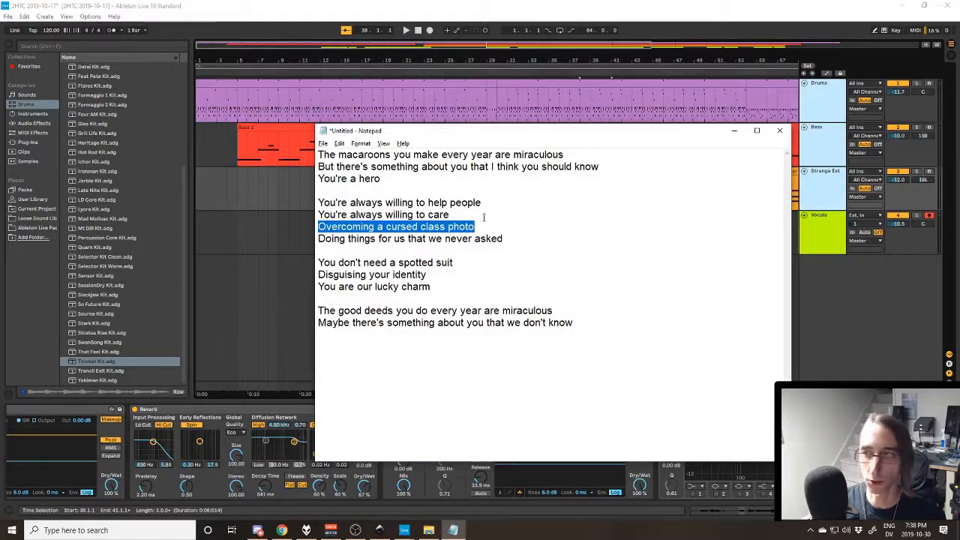
key("alt+Tab")
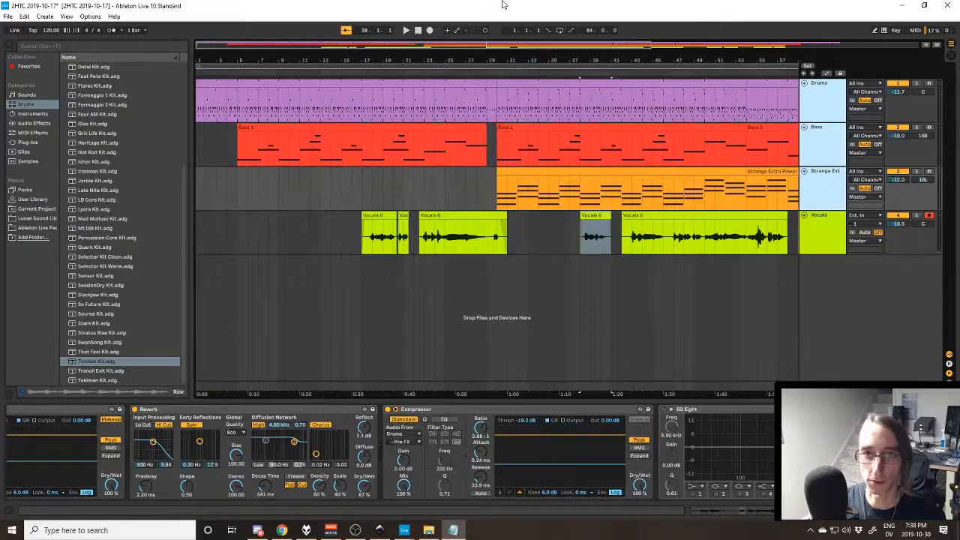
left_click_drag(646, 390, 575, 389)
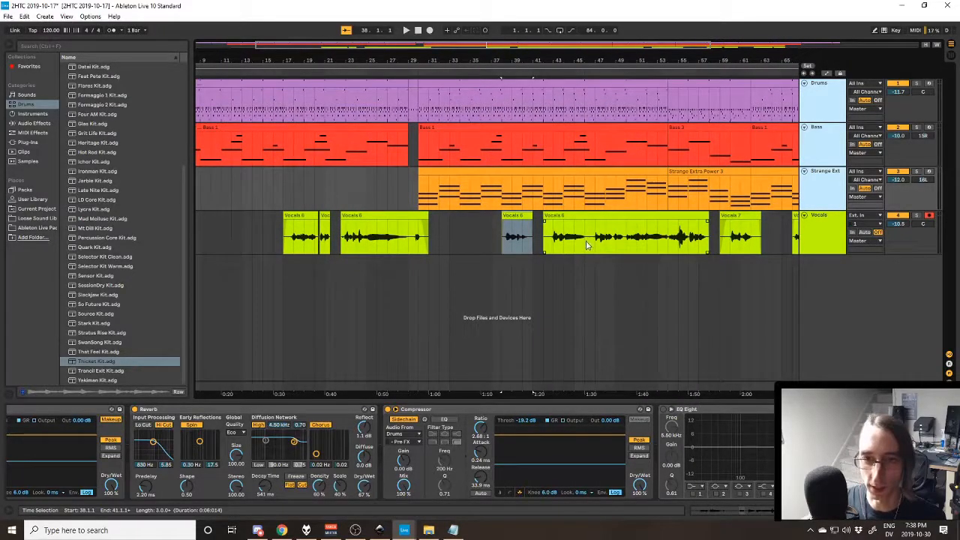
left_click(553, 242)
key("space")
left_click(534, 244)
key("space")
key("space")
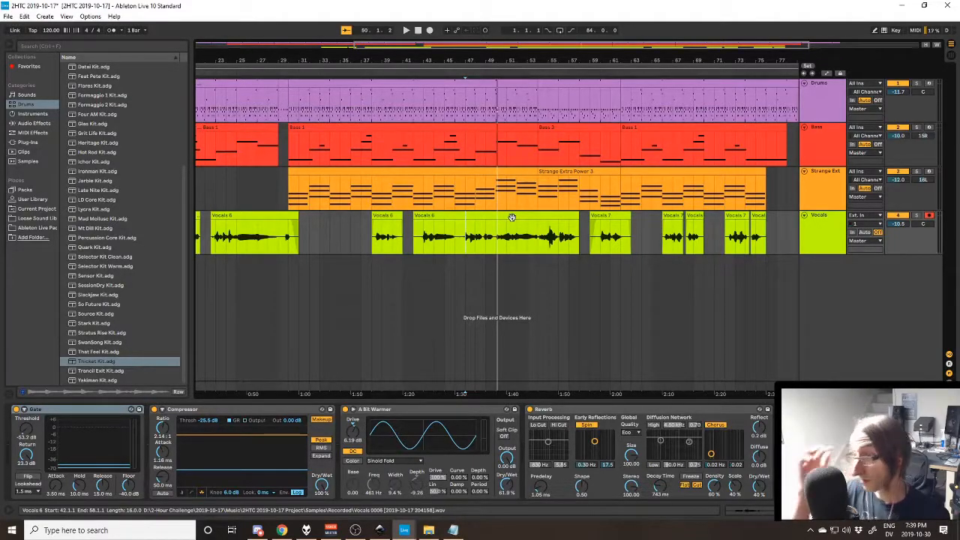
- Return to the lyrics in Notepad and clear the highlight on "Overcoming a cursed class photo"
key("alt+Tab")
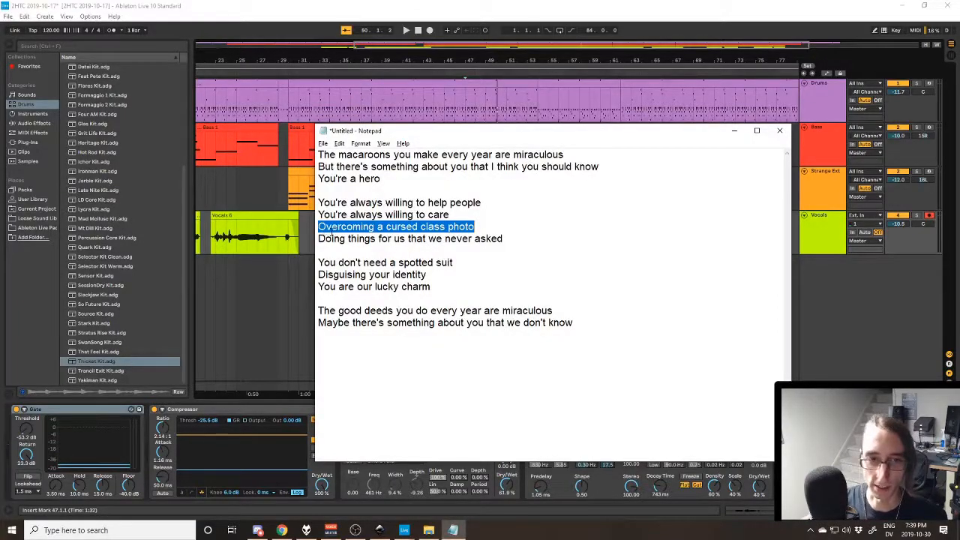
left_click_drag(504, 226, 317, 226)
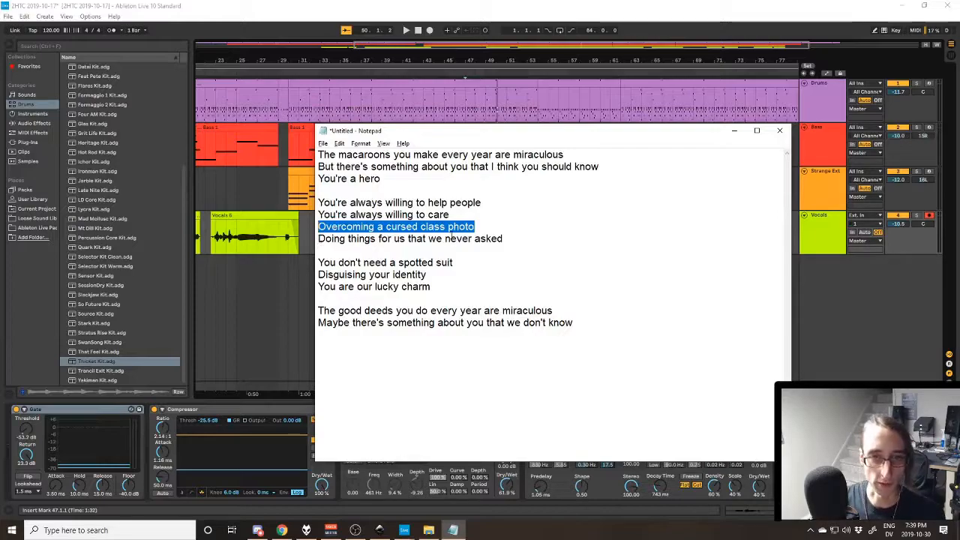
left_click(524, 241)
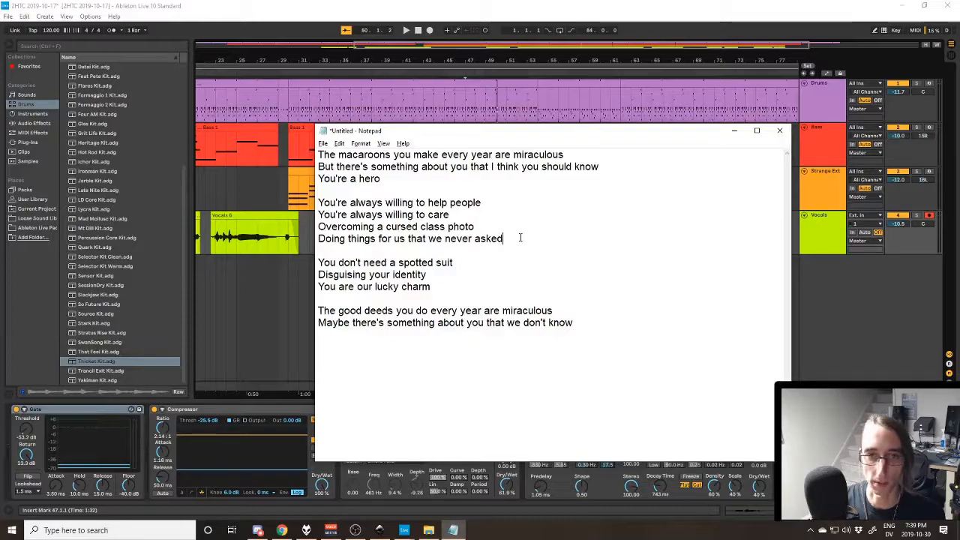
- Highlight the lyric lines "You don't need a spotted suit" and "Disguising your identity", followed by the words "lucky charm"
left_click_drag(318, 263, 467, 258)
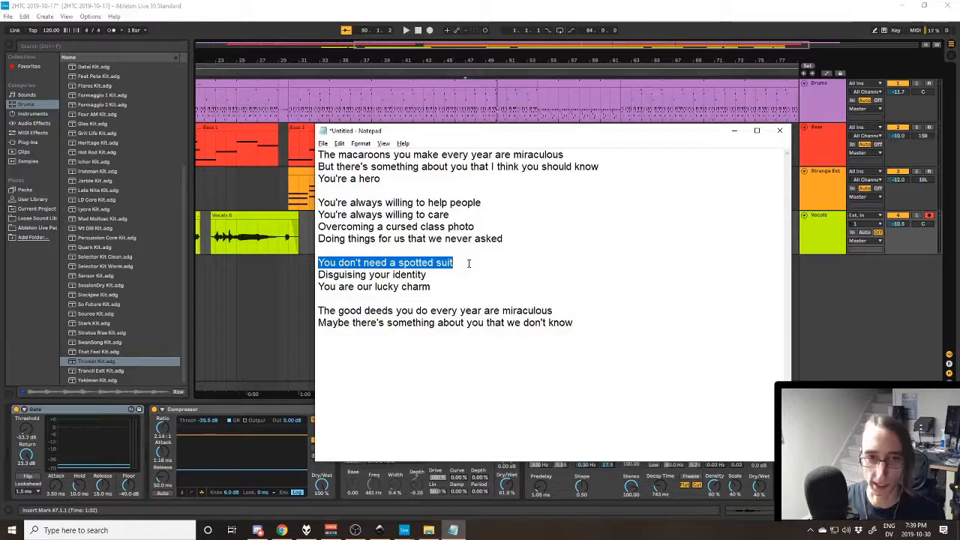
left_click_drag(426, 274, 315, 266)
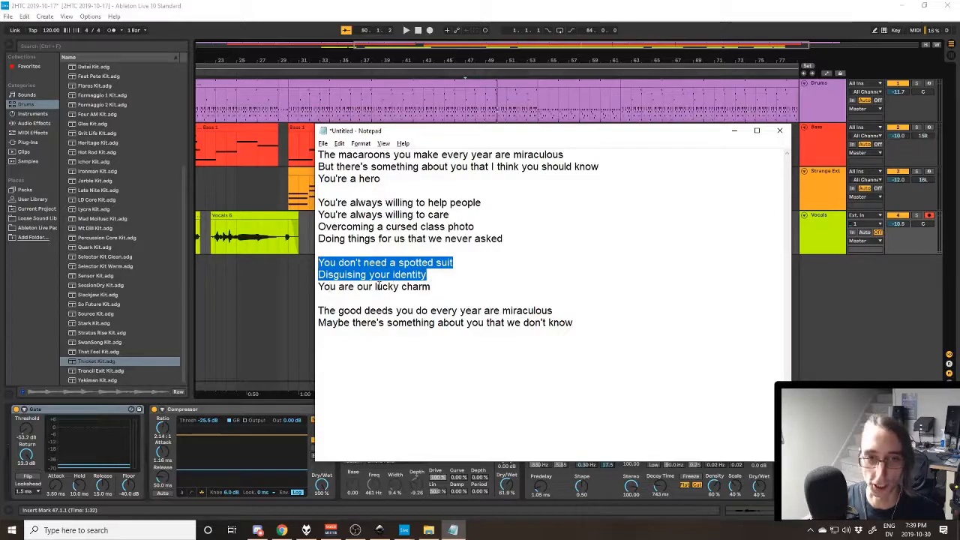
left_click_drag(375, 286, 439, 286)
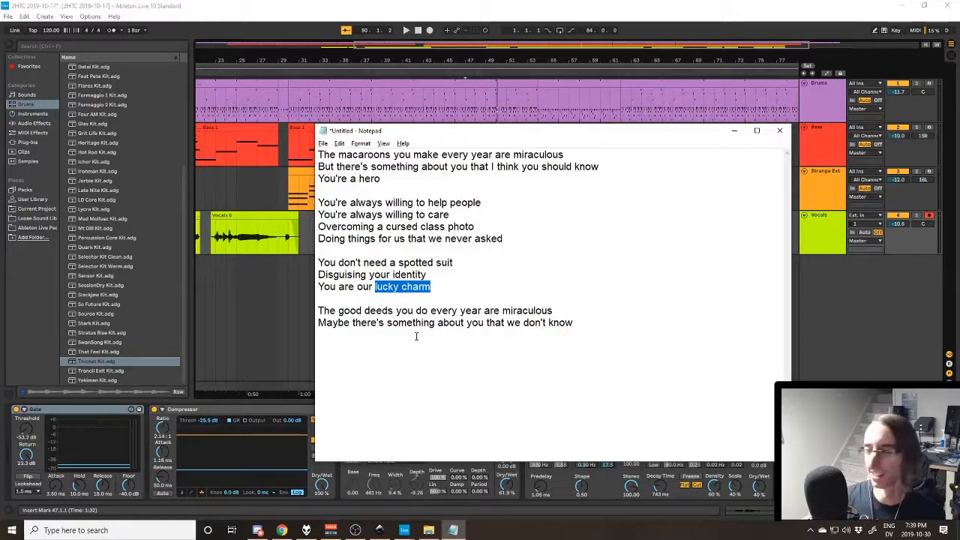
- Highlight the lyric line "The good deeds you do every year are miraculous" and clear the selection
key("Down")
key("Down")
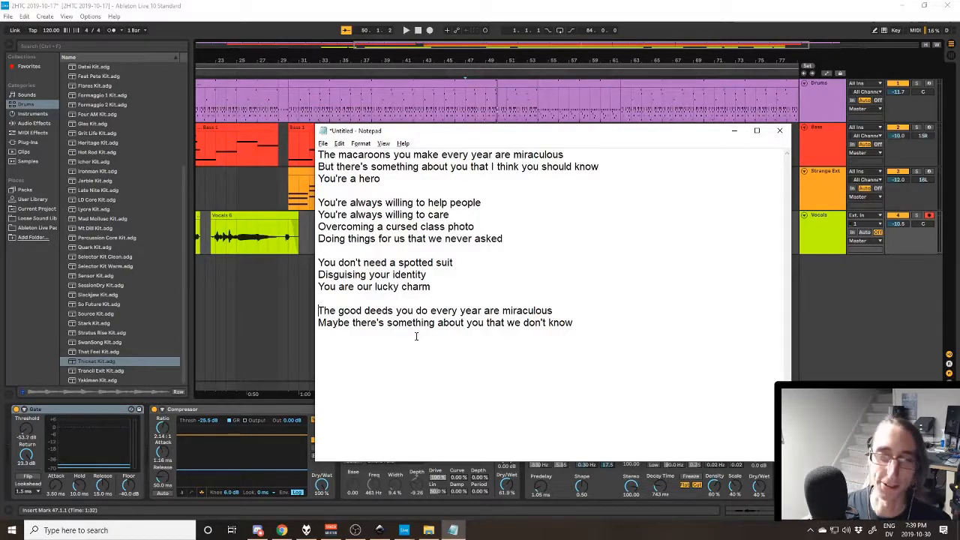
key("Home")
key("shift+End")
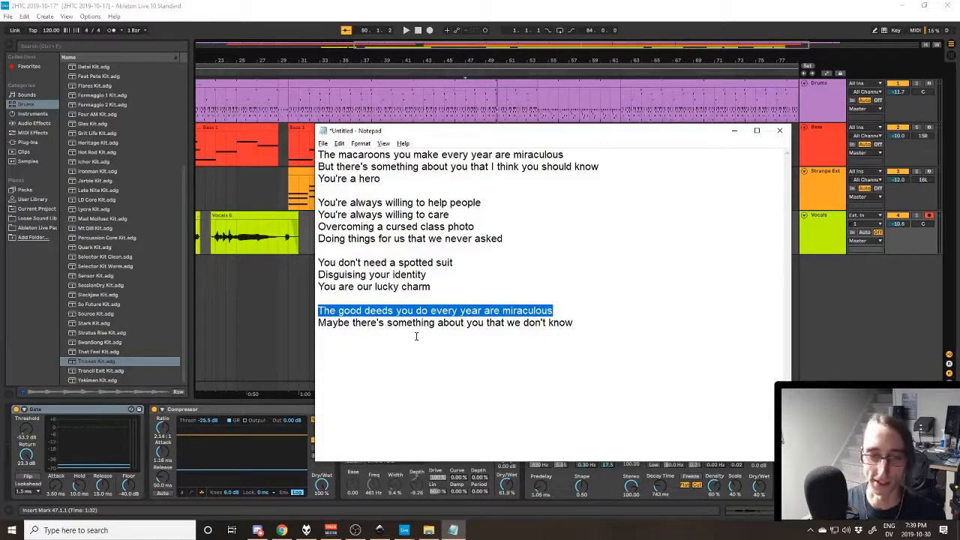
key("Up")
- Switch to Ableton Live, play the ending from bar 70, and select the vocal clip at bar 72
key("alt+Tab")
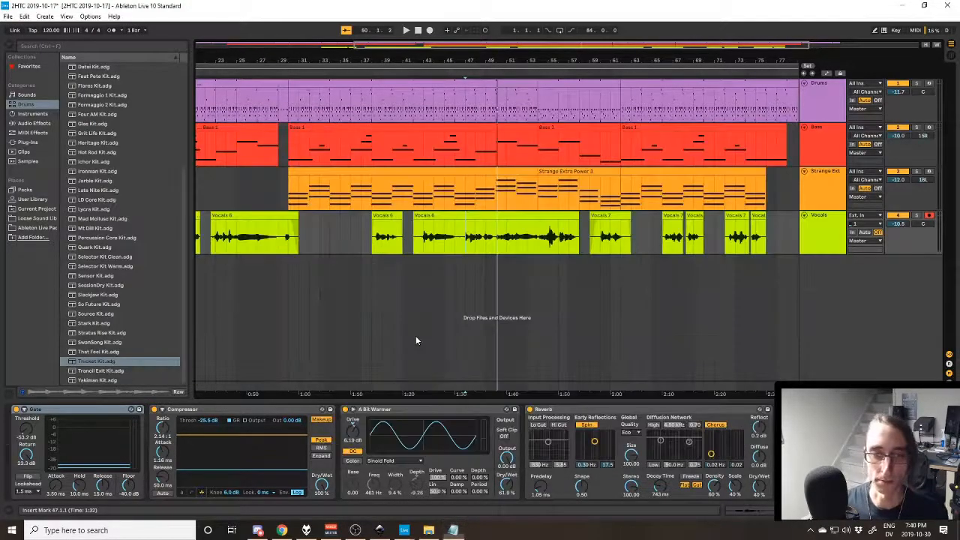
left_click_drag(695, 394, 570, 390)
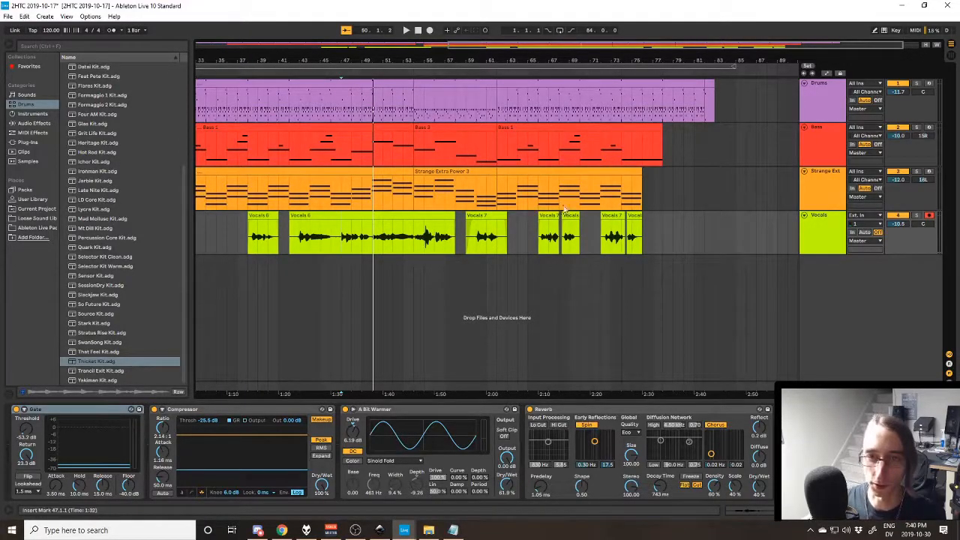
left_click(480, 240)
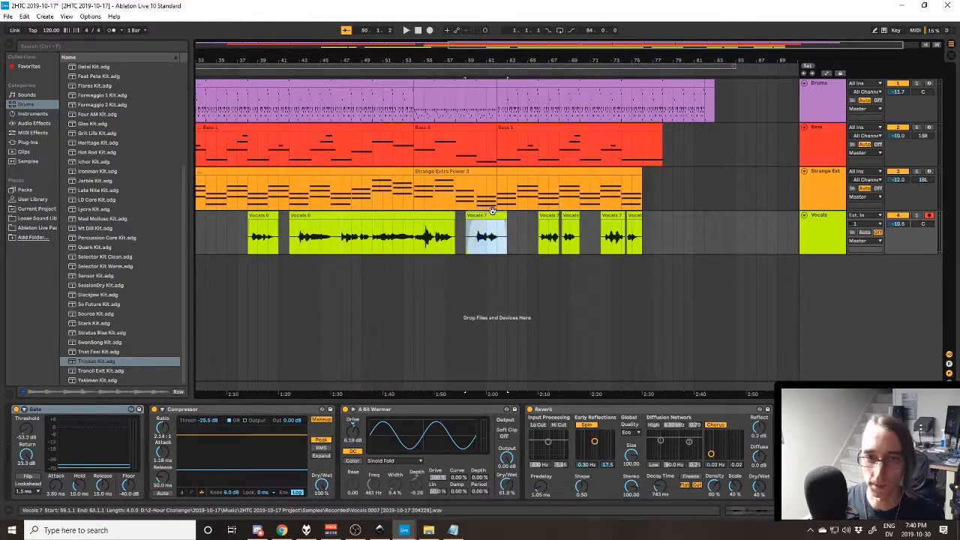
left_click(612, 236)
left_click(579, 206)
key("space")
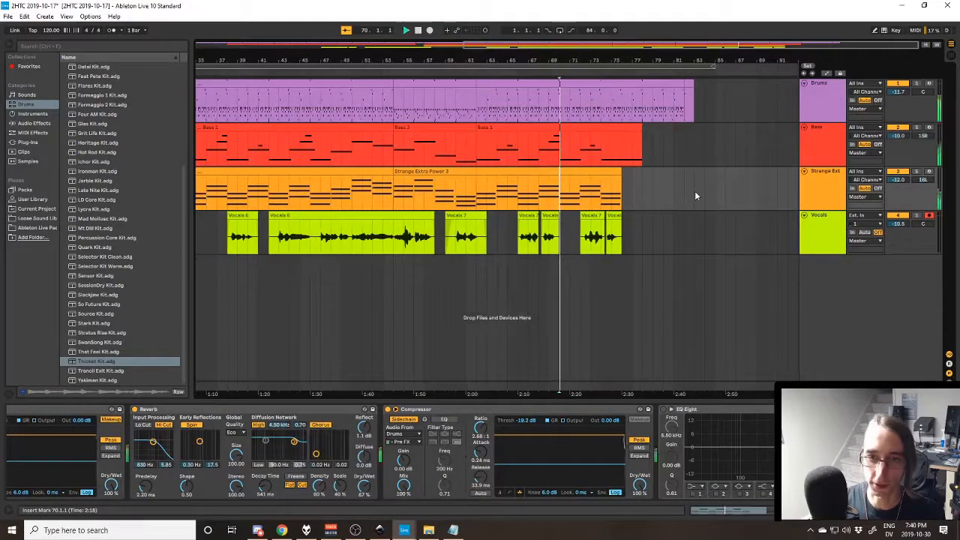
left_click(593, 216)
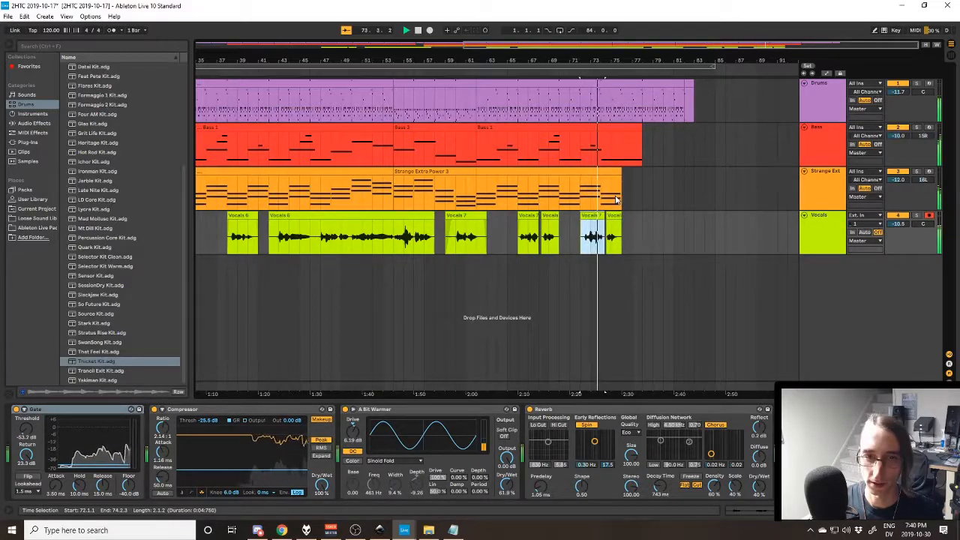
- Play the arrangement from bar 62 and select the vocal clip at bar 66
left_click(550, 225)
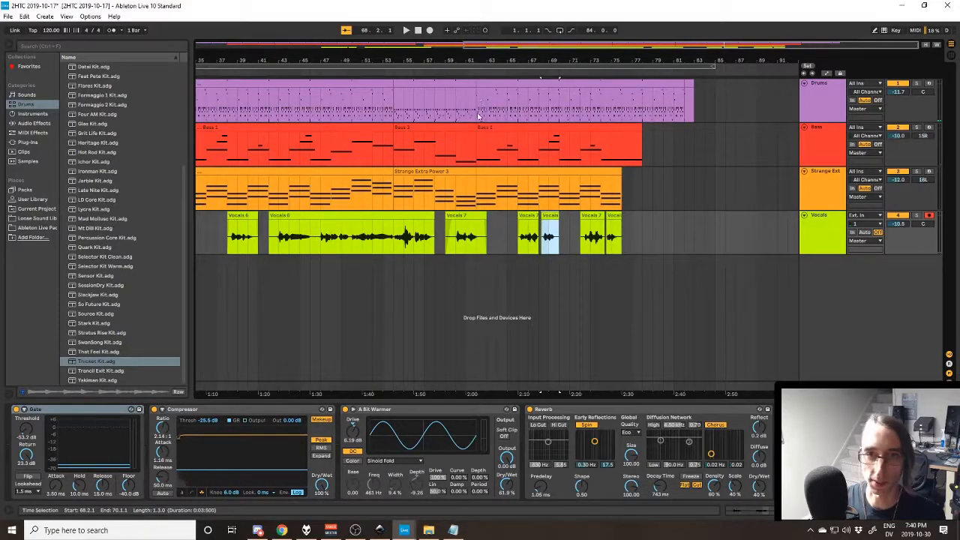
left_click(482, 150)
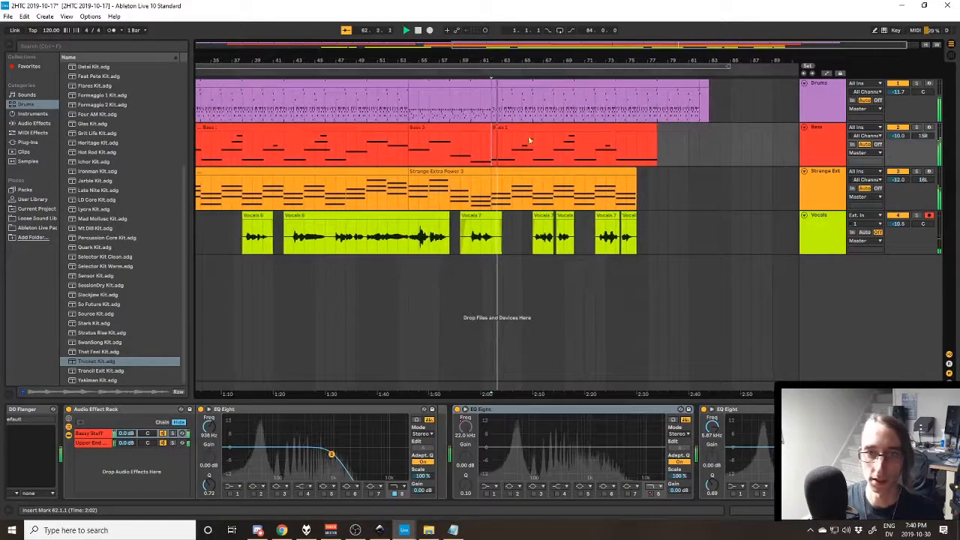
left_click(527, 217)
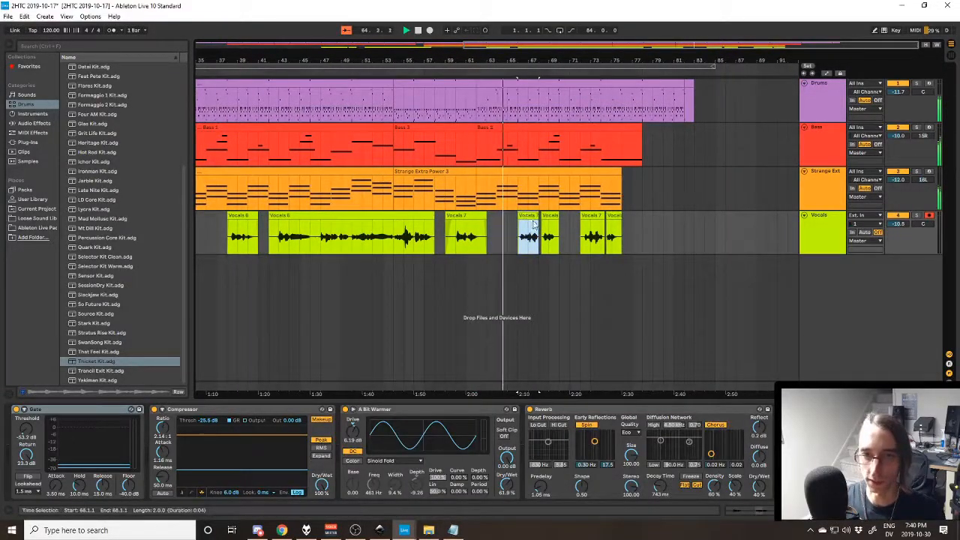
- In the Notepad lyrics, highlight "miraculous" and the last line "Maybe there's something about you that we don't know", clearing each highlight
key("alt+Tab")
left_click_drag(555, 310, 501, 315)
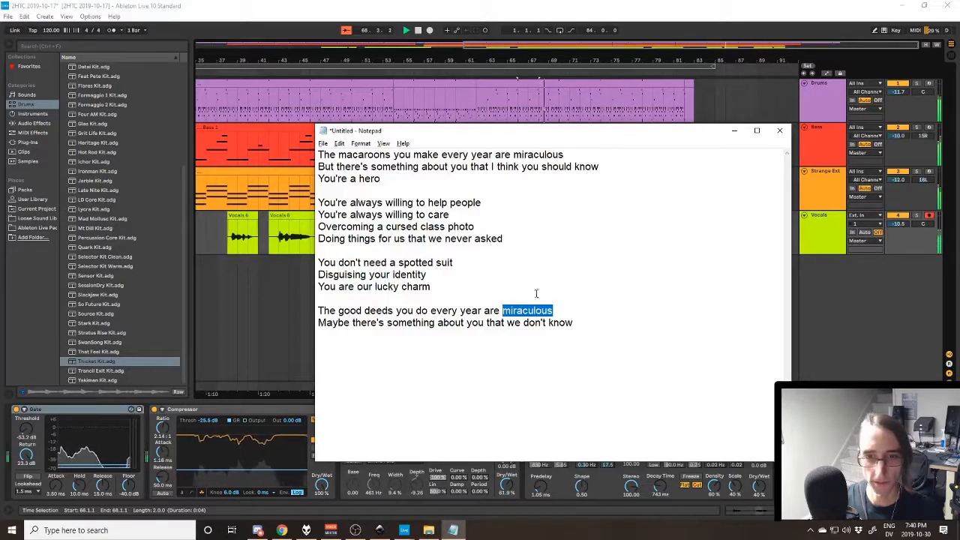
left_click(589, 309)
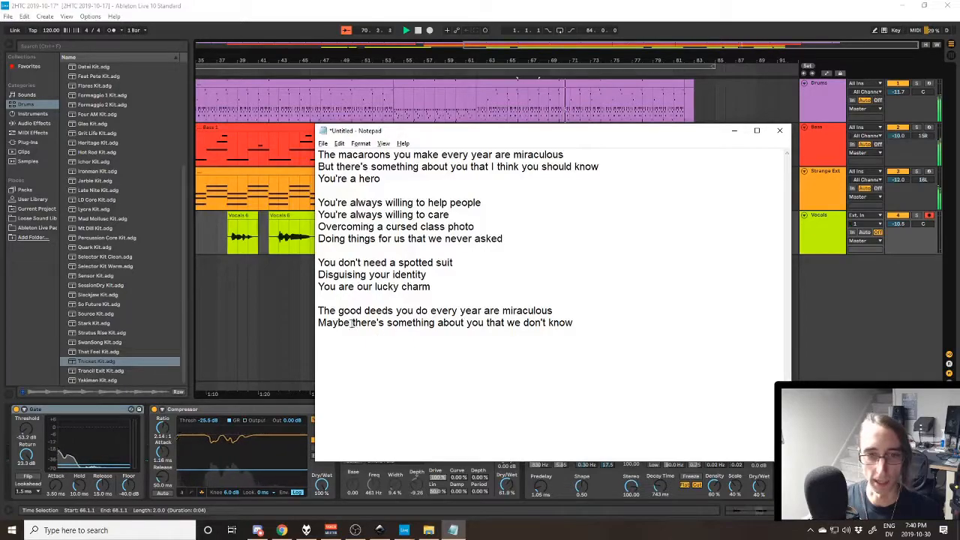
left_click_drag(319, 323, 604, 318)
left_click(612, 318)
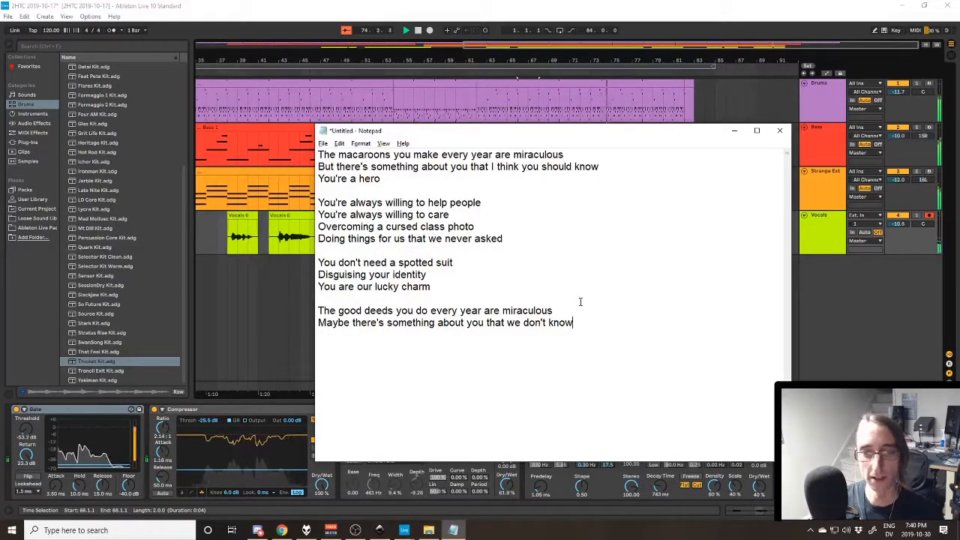
- Return to Ableton Live, stop playback, and bring the earlier part of the arrangement into view
key("alt+Tab")
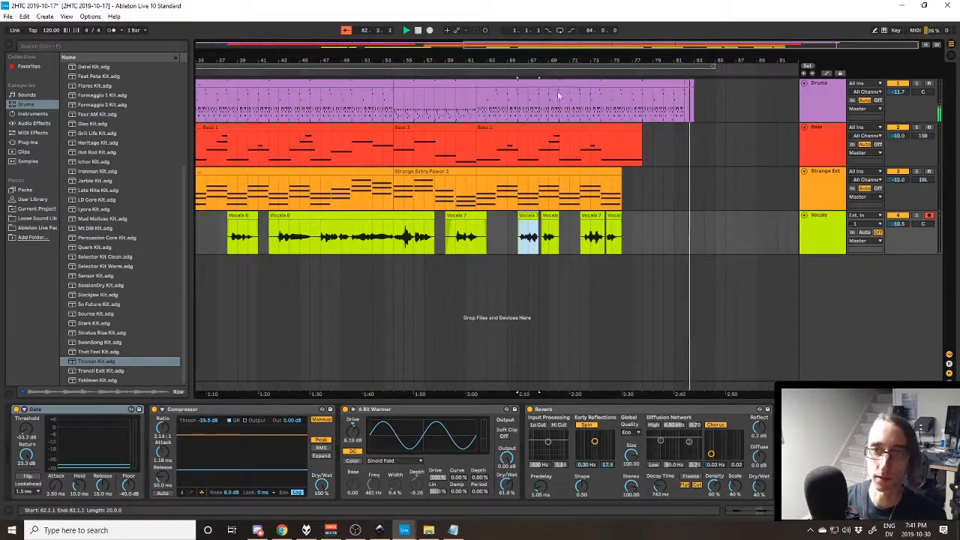
key("alt+Tab")
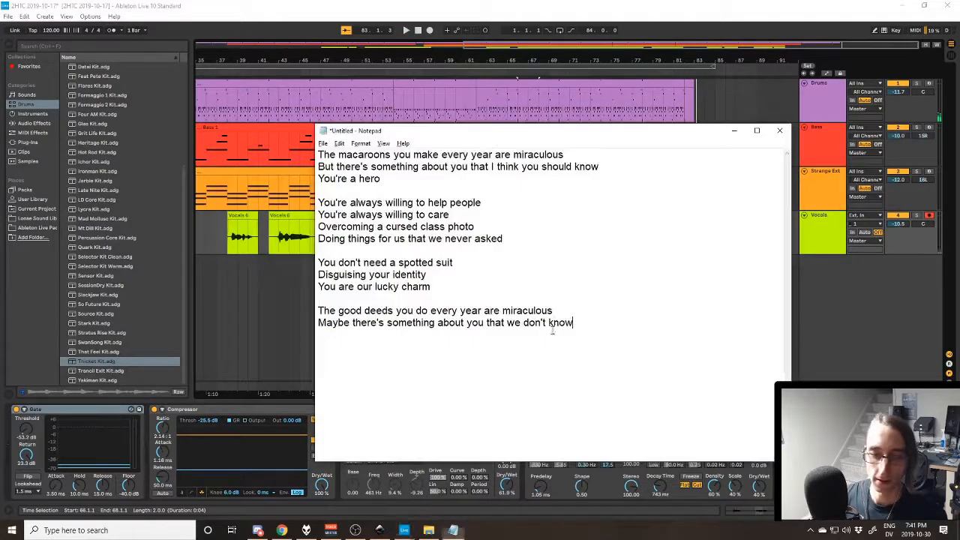
left_click(546, 5)
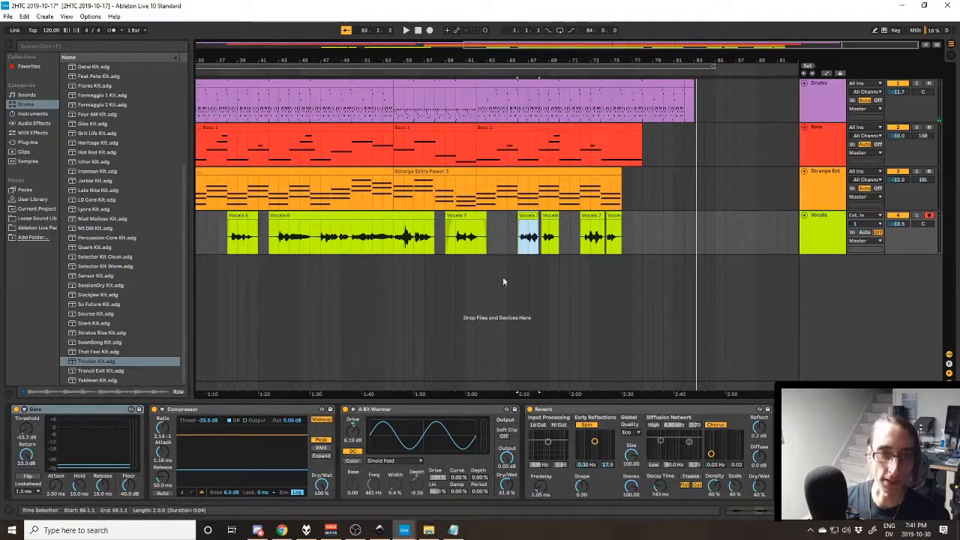
left_click_drag(548, 391, 864, 388)
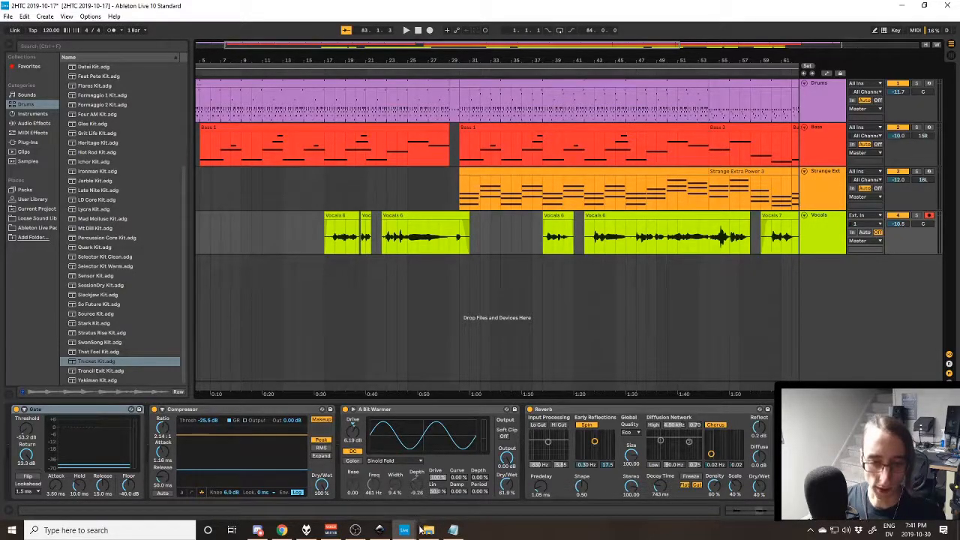
- Switch to Inkscape, replace the title text below the date with "Miraculous Macaroons", and deselect it
left_click(380, 529)
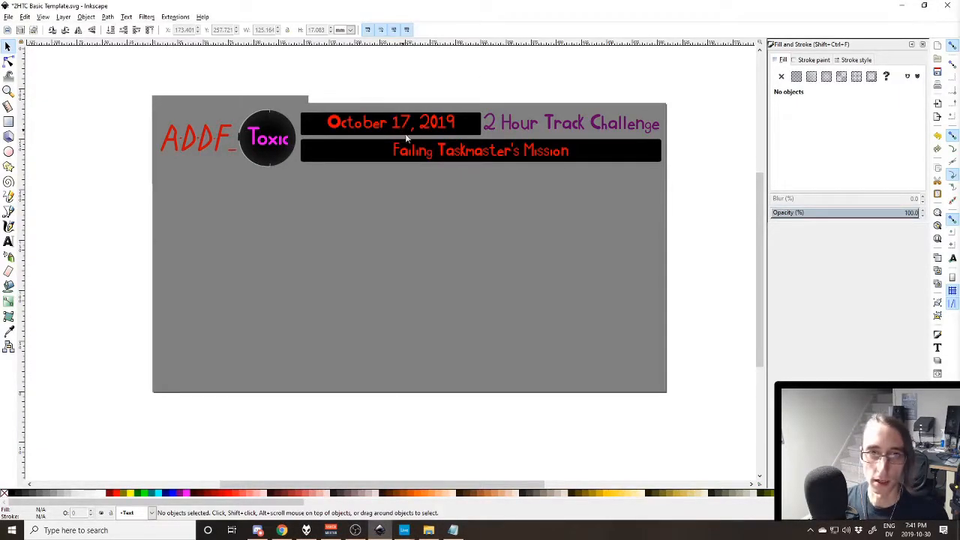
left_click(421, 152)
double_click(421, 152)
key("ctrl+a")
type("M")
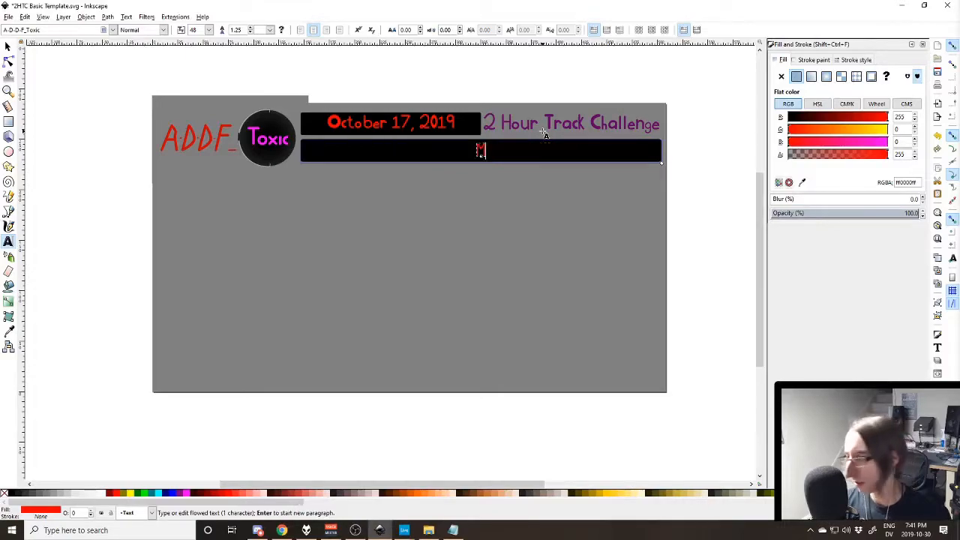
type("iraculous Macaroons")
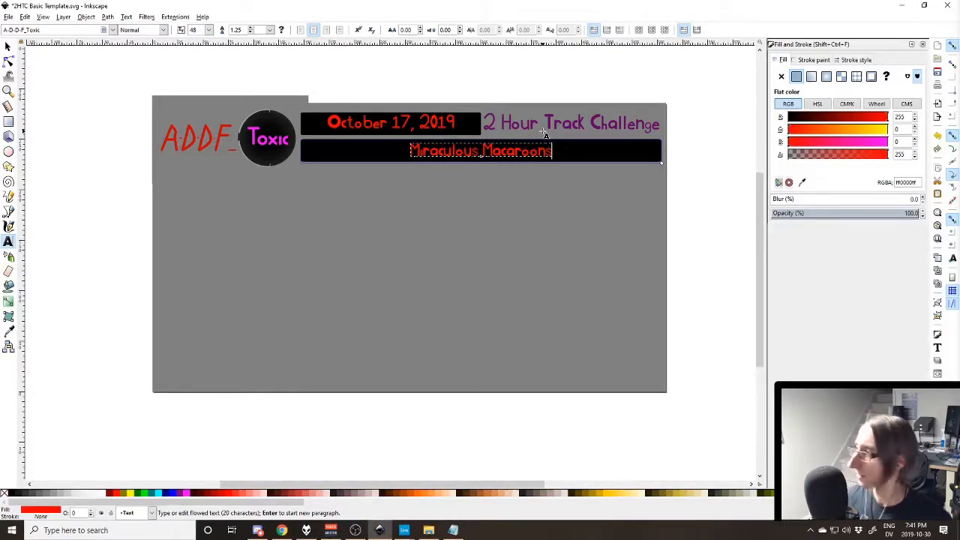
left_click(8, 46)
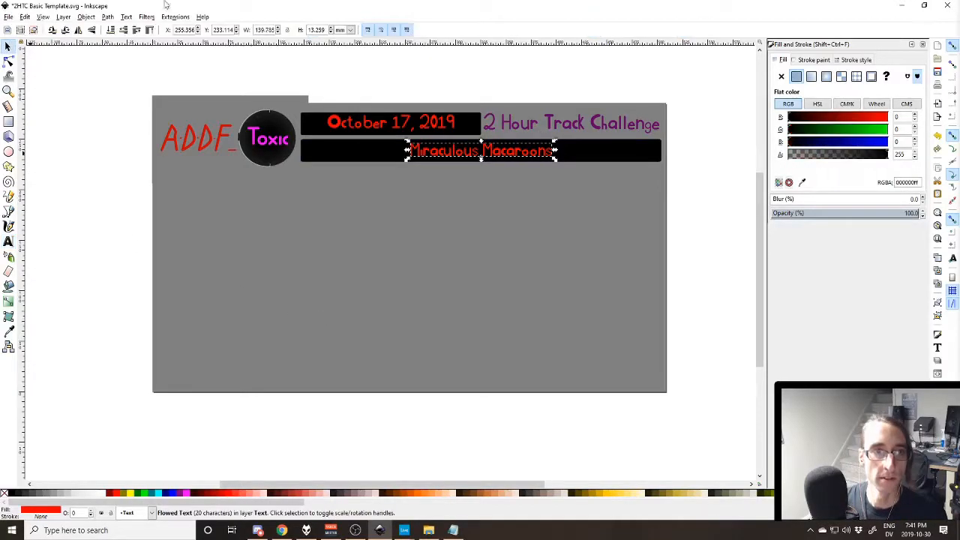
left_click(348, 276)
- Export the page as a PNG to D:\2-Hour Challenge\2019-10-17\Video\Backing.png and save the template document
key("ctrl+shift+e")
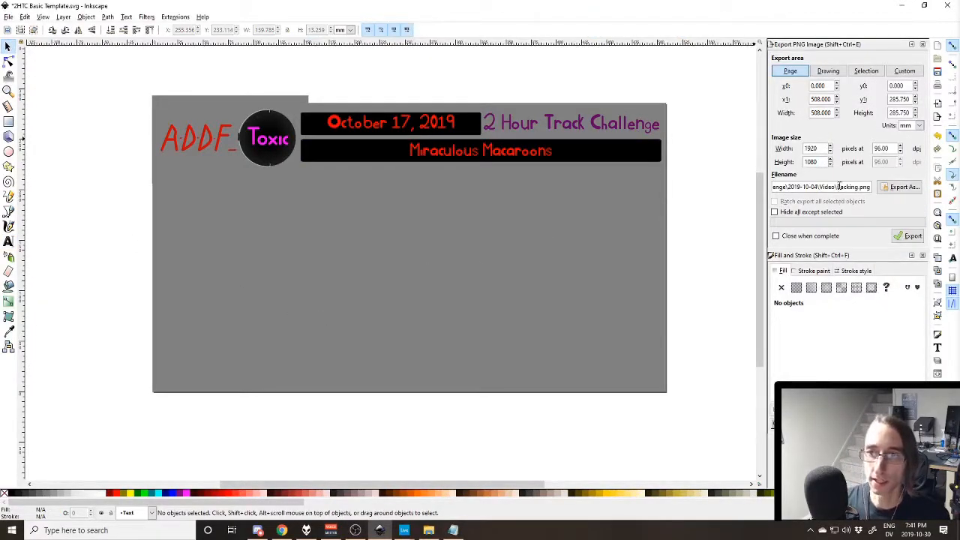
key("Home")
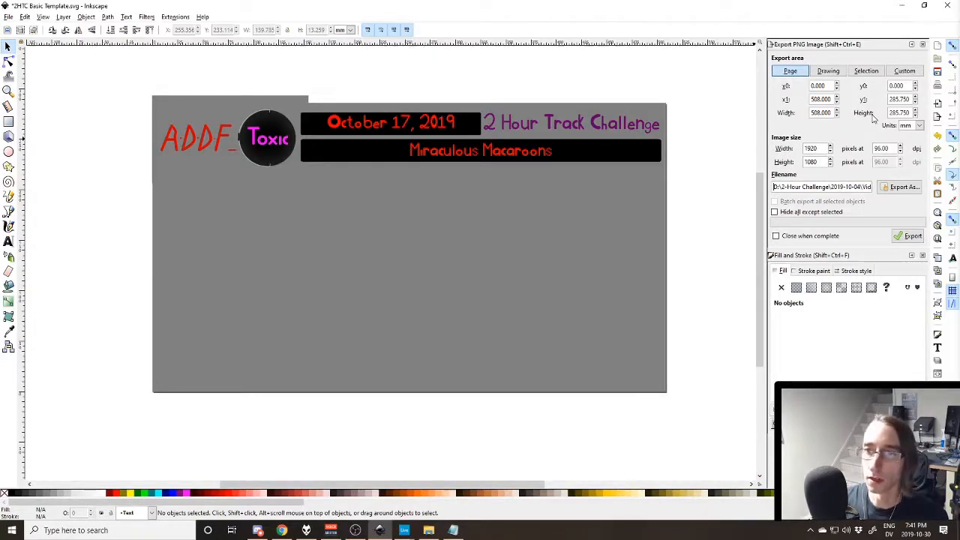
key("End")
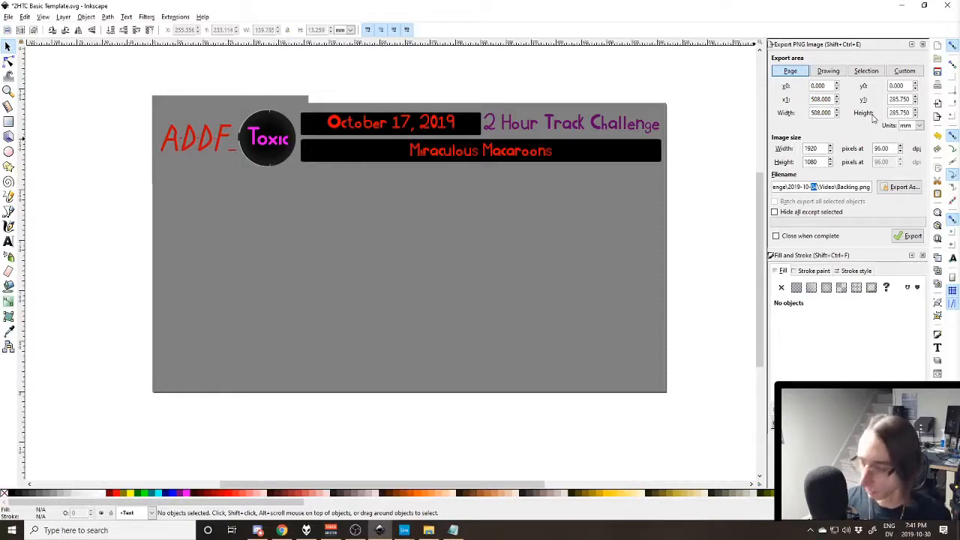
type("17")
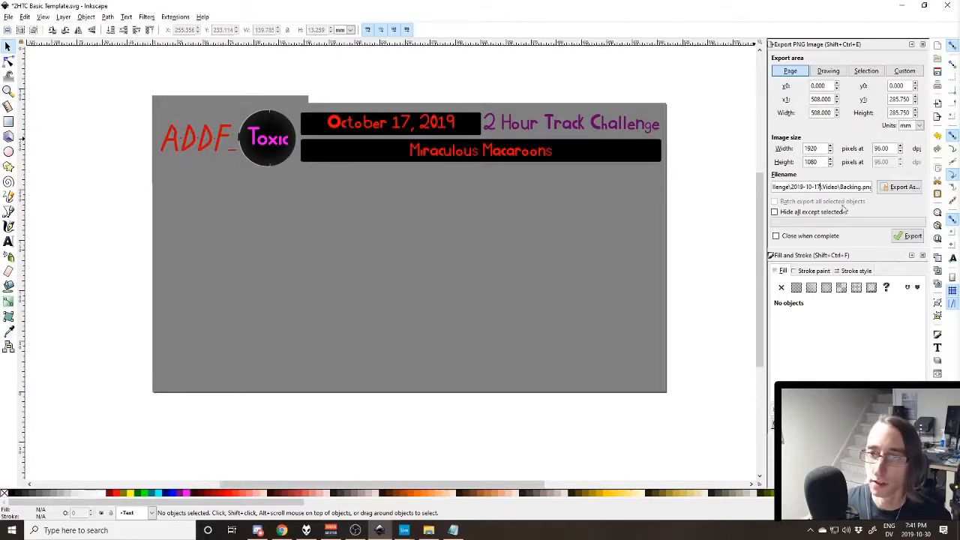
left_click(909, 236)
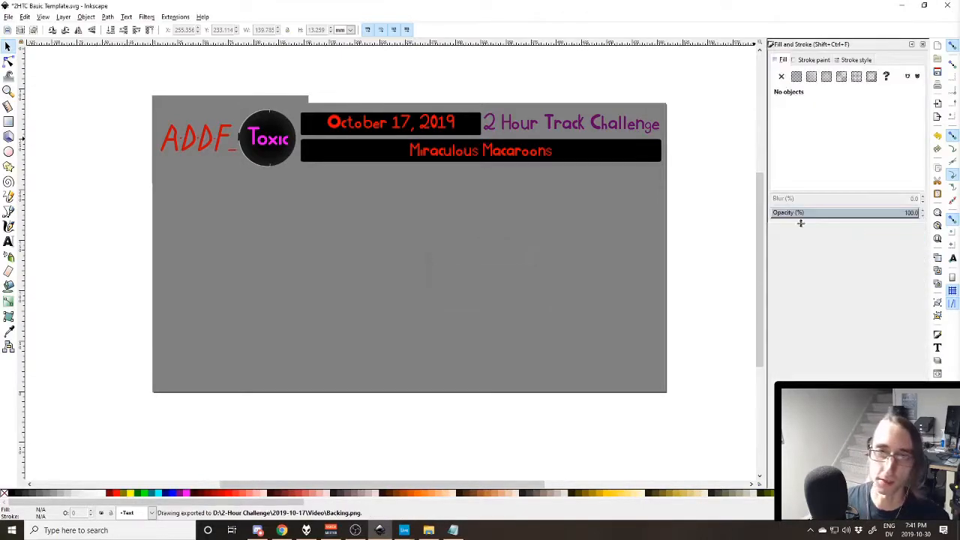
key("ctrl+s")
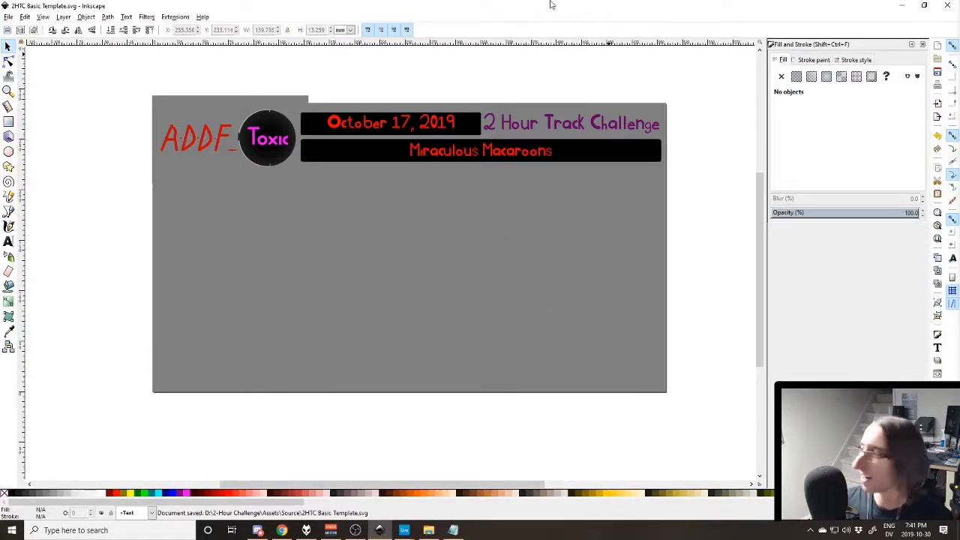